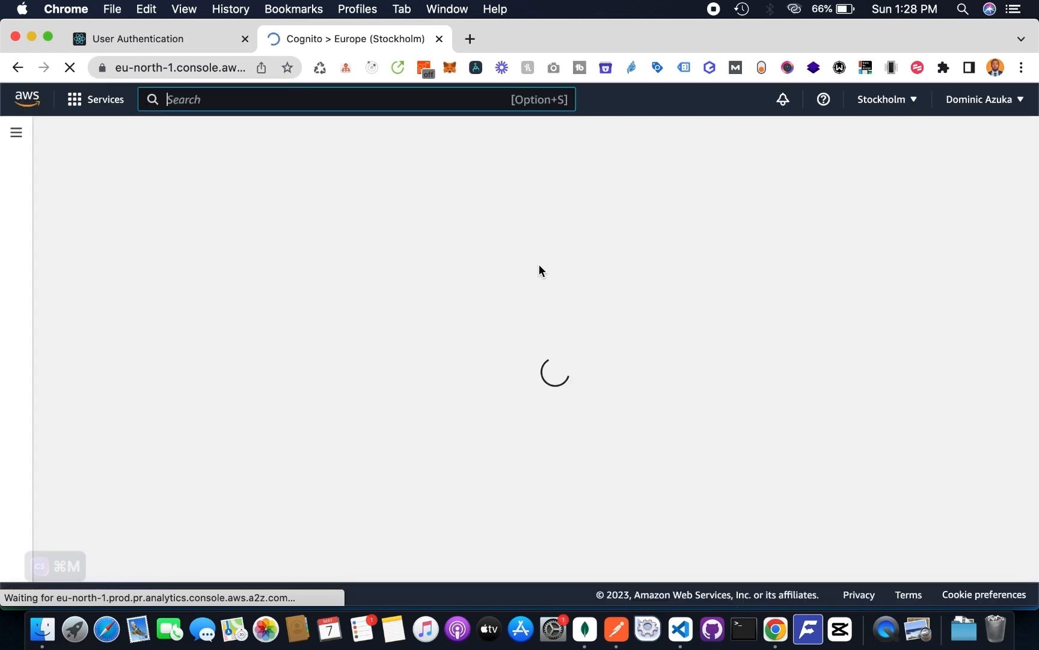
# - Start creating a Cognito user pool with Email as the sign-in option and continue to the security requirements
pyautogui.click(706, 363)
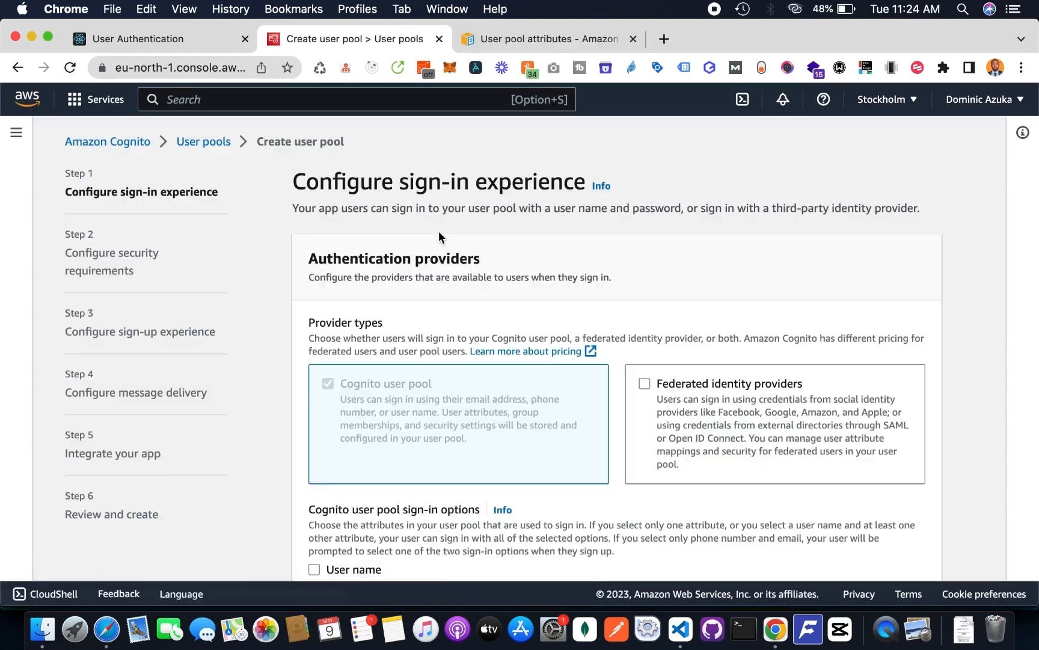
pyautogui.scroll(-5, 431, 253)
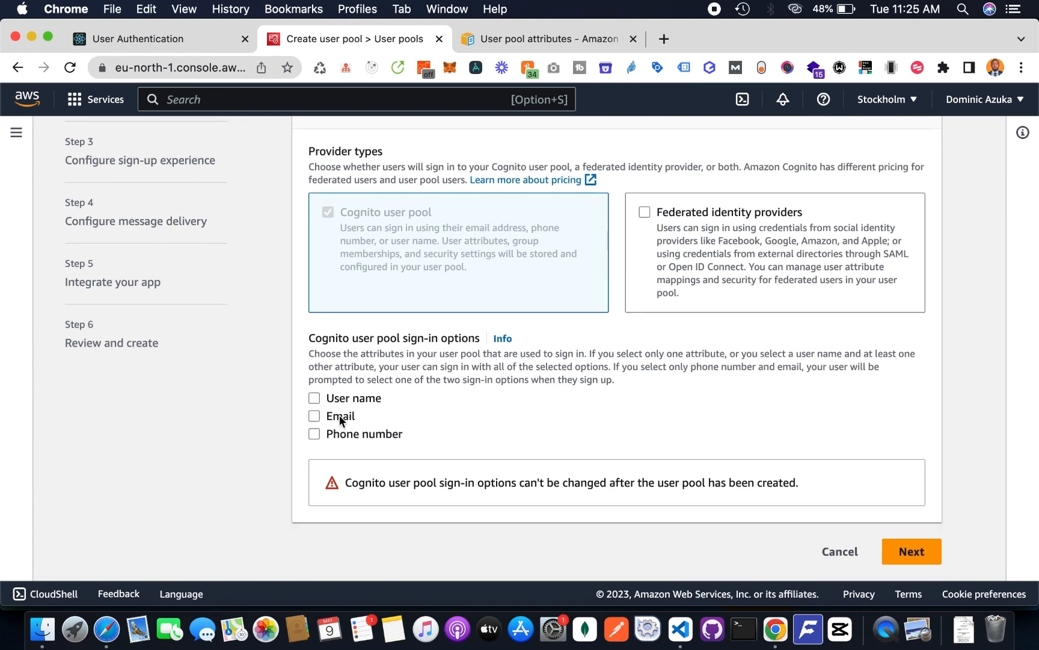
pyautogui.click(340, 416)
pyautogui.click(916, 550)
# - Set the user pool's multi-factor authentication enforcement to No MFA
pyautogui.scroll(-5, 566, 413)
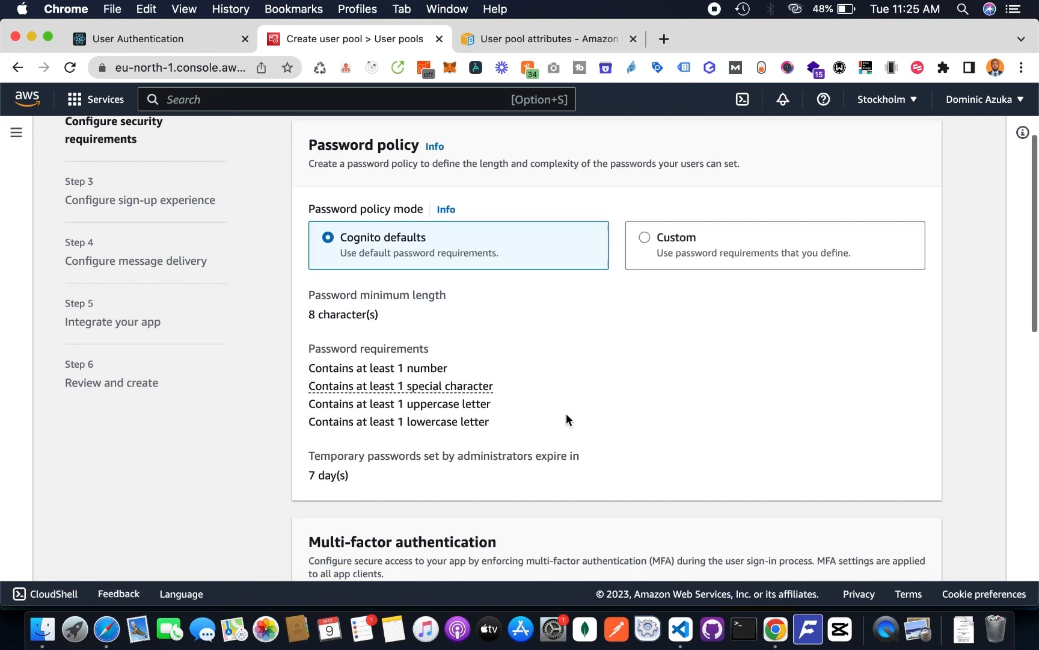
pyautogui.scroll(-4, 566, 412)
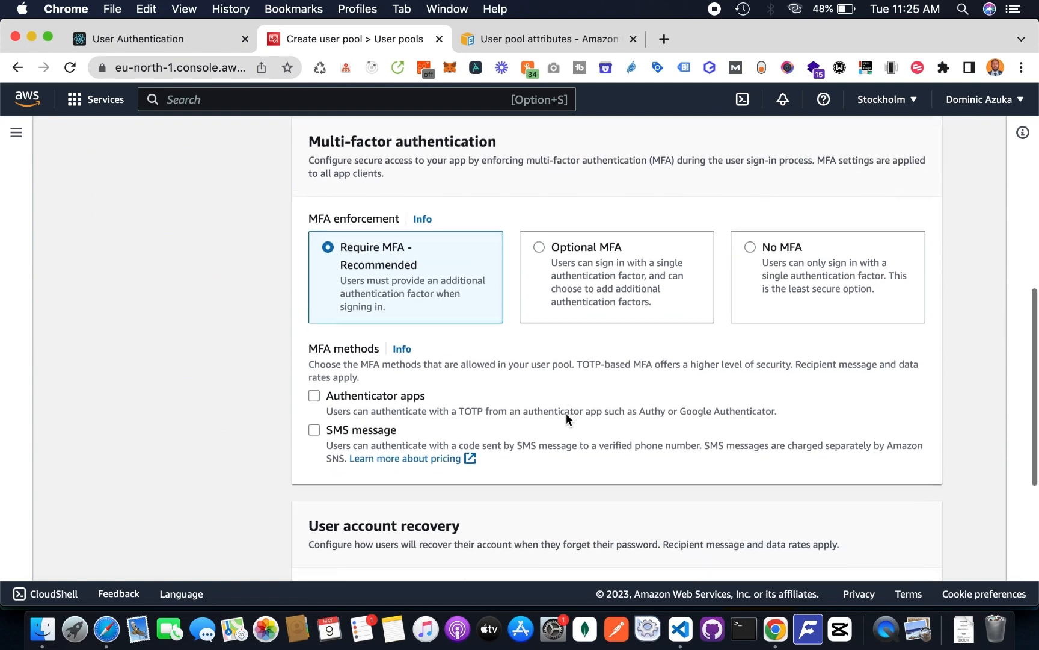
pyautogui.scroll(3, 589, 421)
pyautogui.click(781, 498)
# - Switch the password policy to Custom and remove the number, special character, uppercase and lowercase letter requirements
pyautogui.scroll(3, 739, 437)
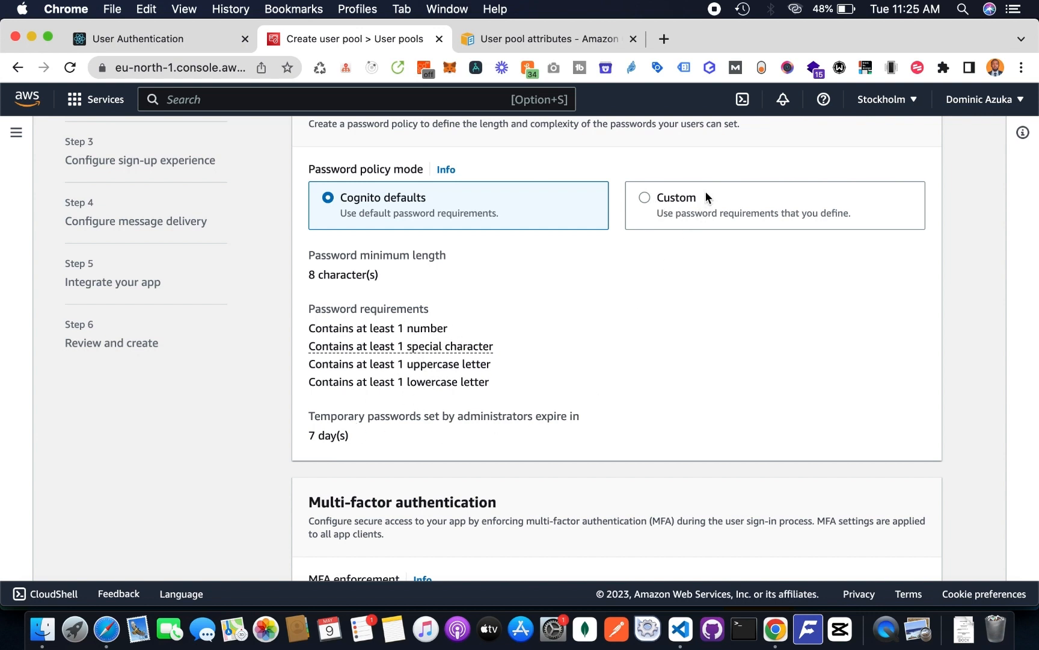
pyautogui.click(685, 200)
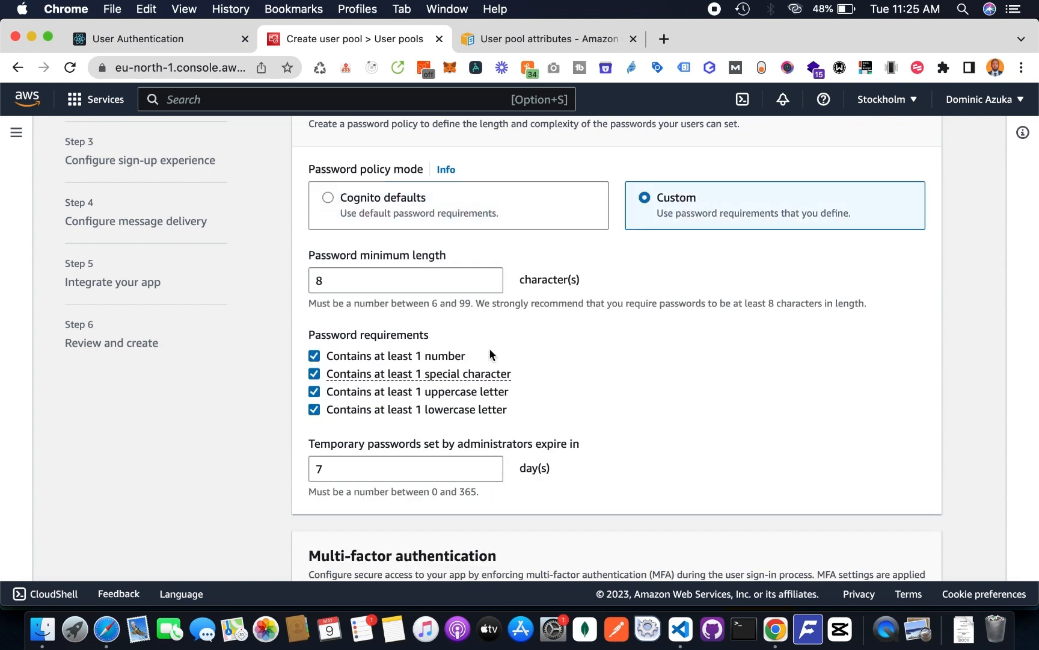
pyautogui.click(313, 356)
pyautogui.click(312, 369)
pyautogui.click(313, 390)
# - Keep self-service account recovery enabled with Email only delivery and continue to the sign-up experience settings
pyautogui.scroll(-5, 675, 392)
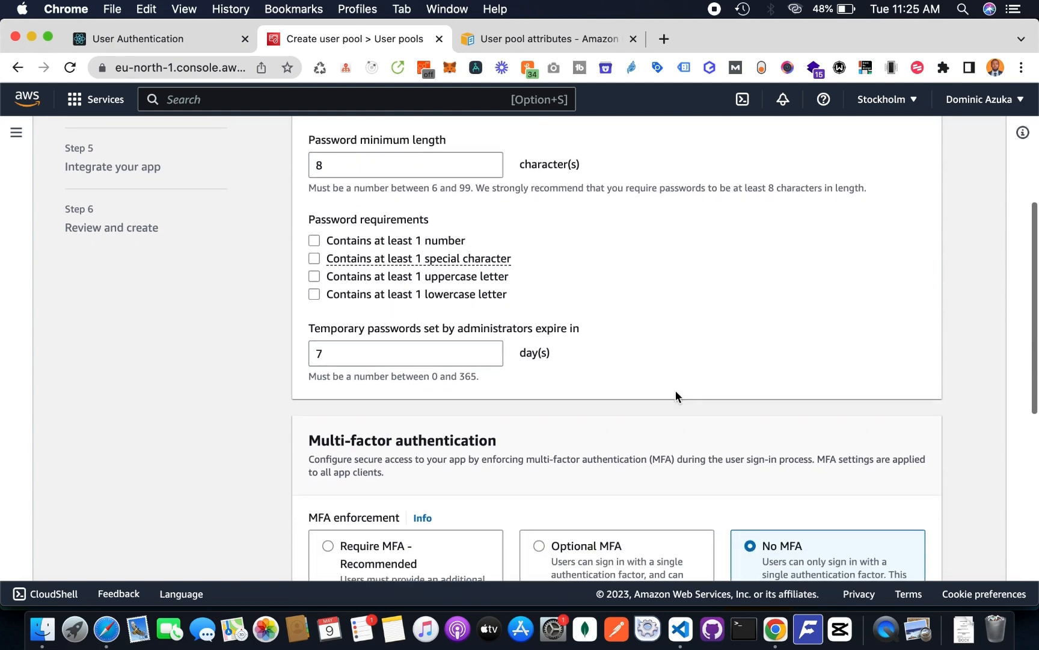
pyautogui.scroll(-5, 708, 344)
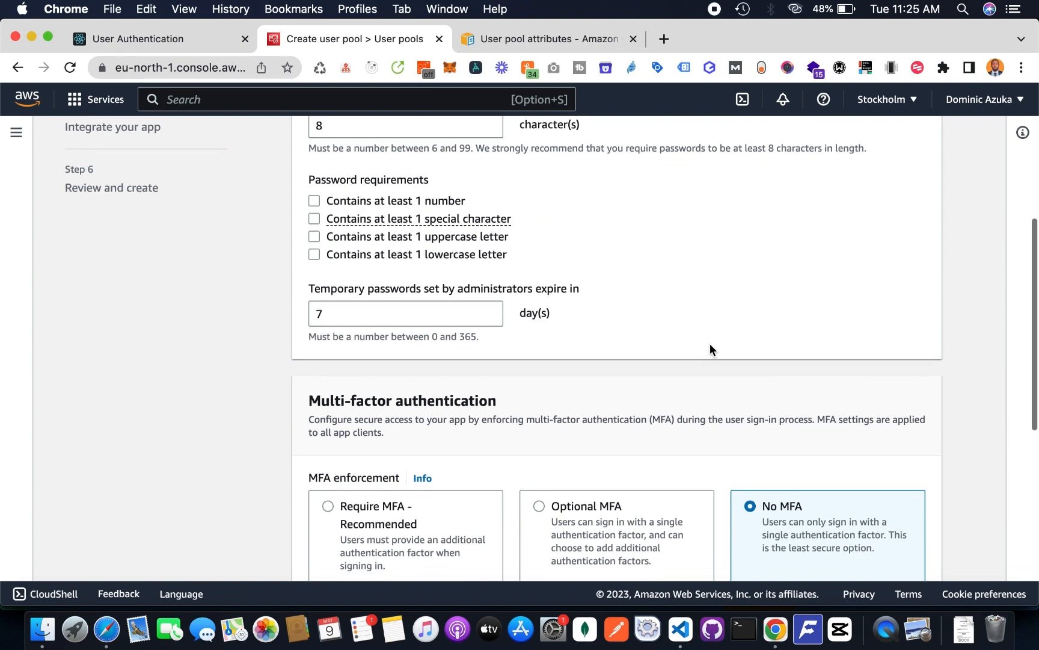
pyautogui.scroll(-10, 710, 344)
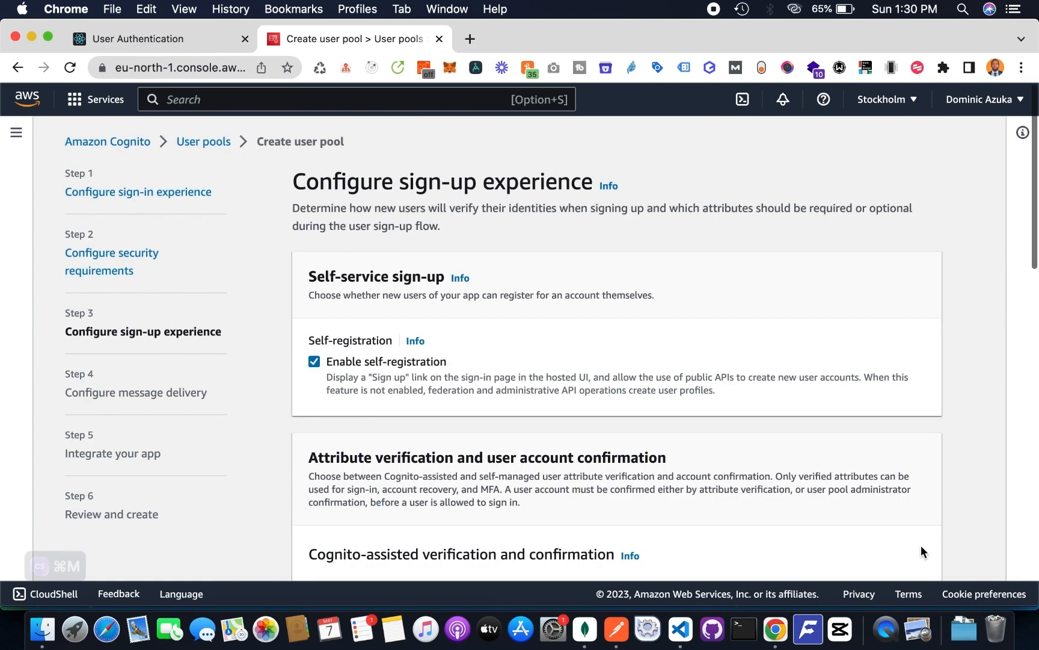
pyautogui.scroll(-15, 694, 336)
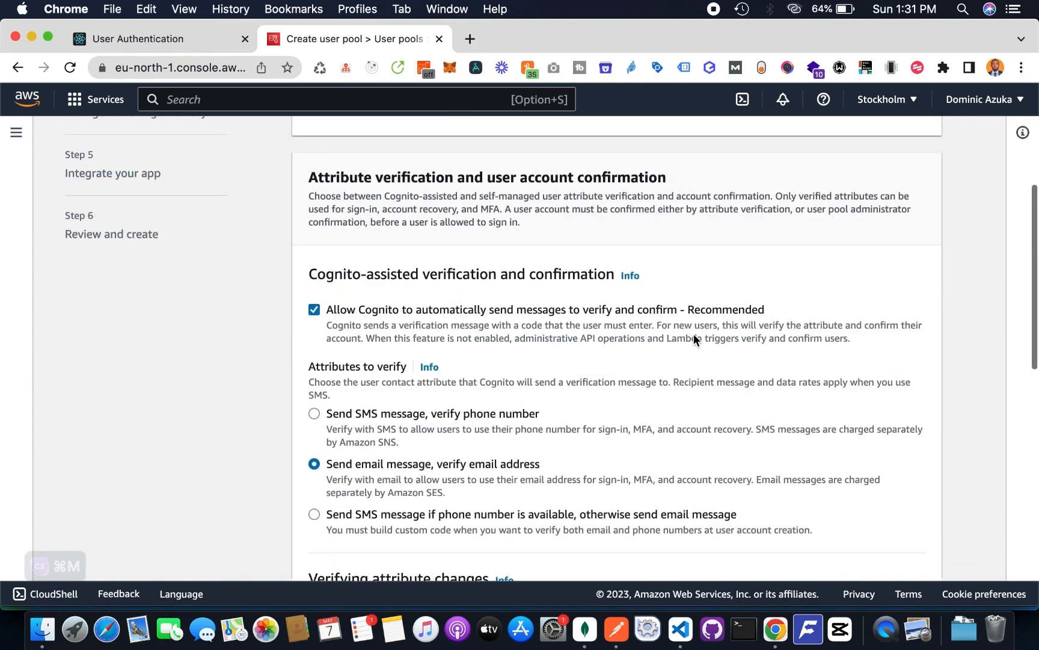
# - Keep the default email verification and required attributes, expand the optional custom attributes, and continue to message delivery
pyautogui.scroll(-8, 694, 337)
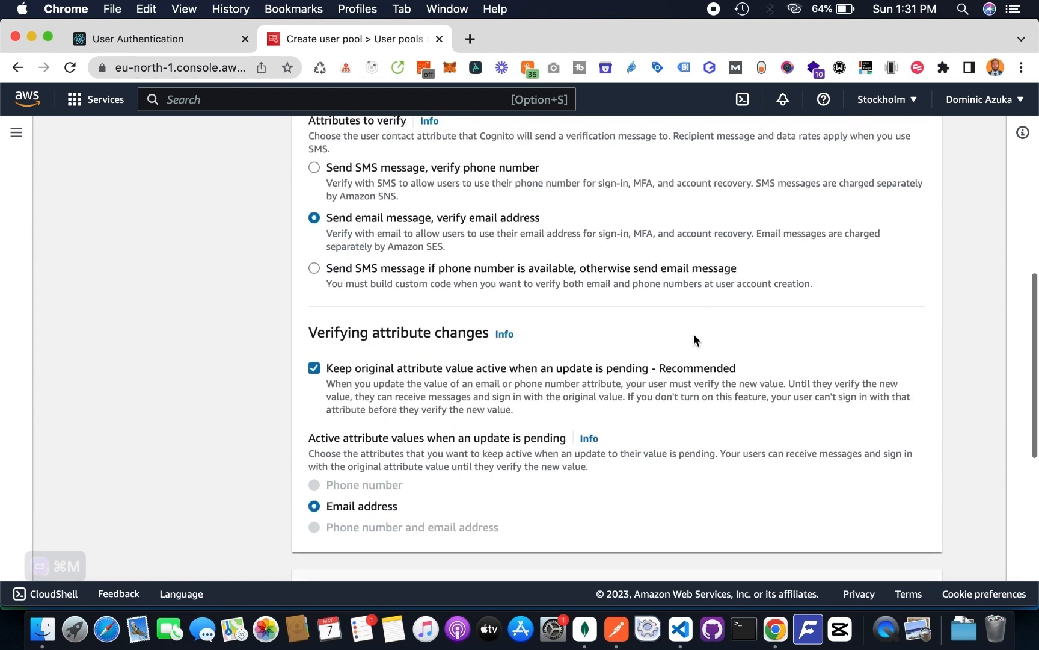
pyautogui.scroll(-12, 694, 333)
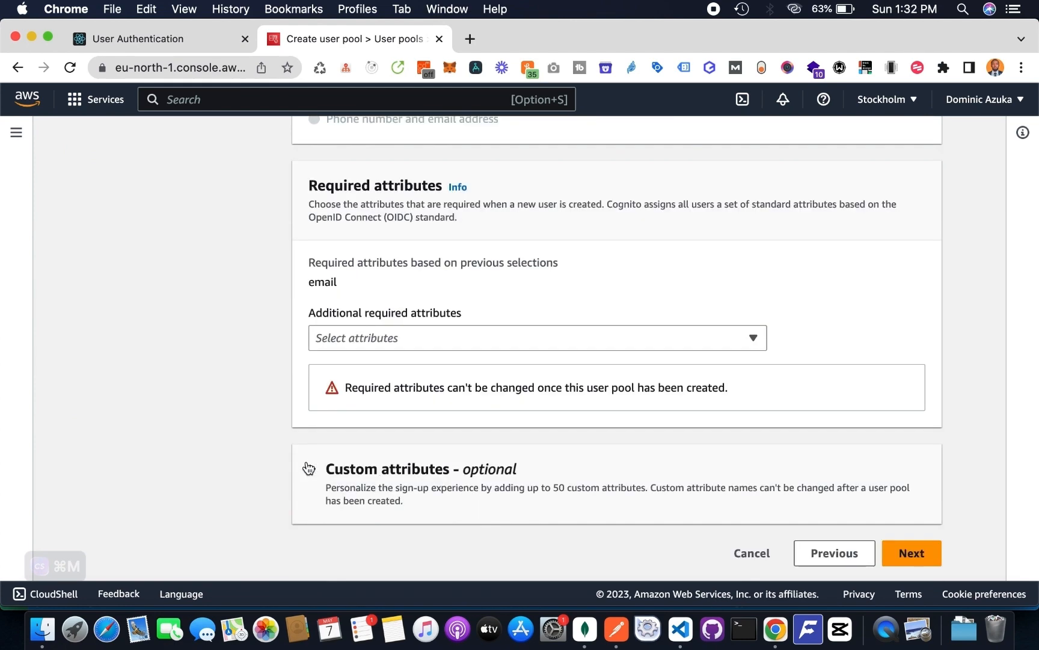
pyautogui.click(314, 470)
pyautogui.scroll(-5, 491, 360)
pyautogui.click(909, 572)
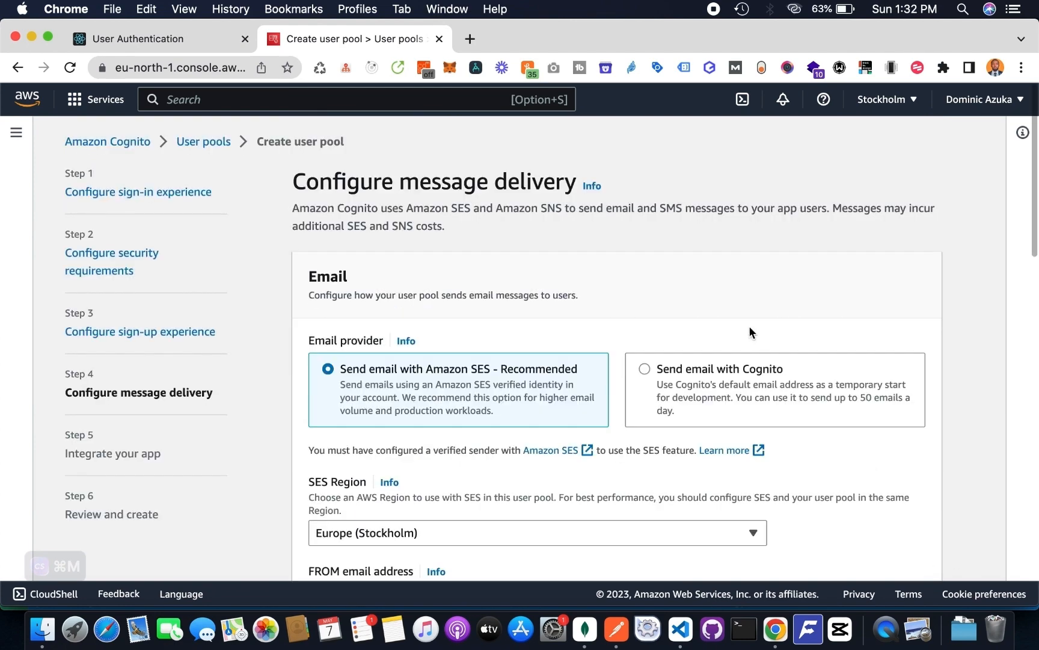
# - Keep Amazon SES as the email provider and set the FROM sender name to "React Auth App"
pyautogui.scroll(-2, 749, 326)
pyautogui.scroll(-1, 749, 325)
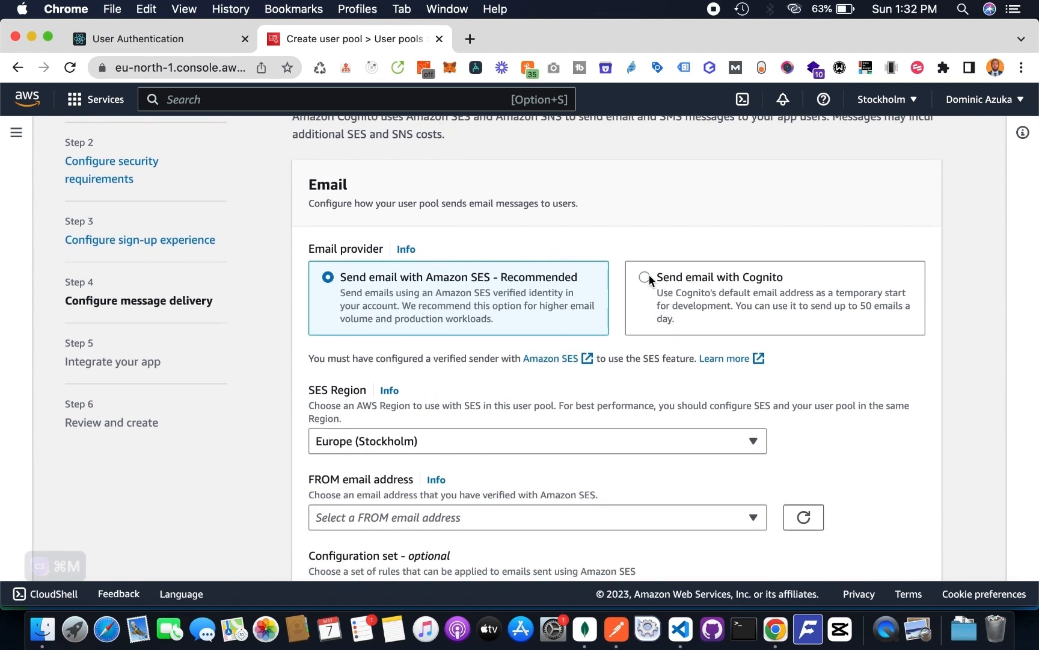
pyautogui.scroll(-15, 649, 275)
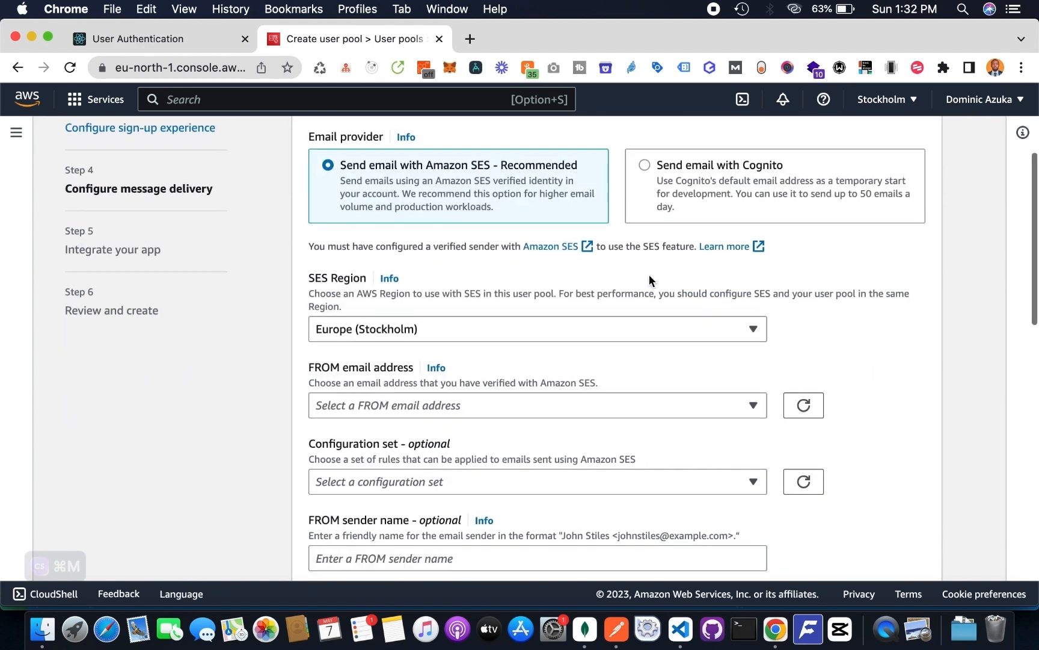
pyautogui.scroll(-13, 650, 277)
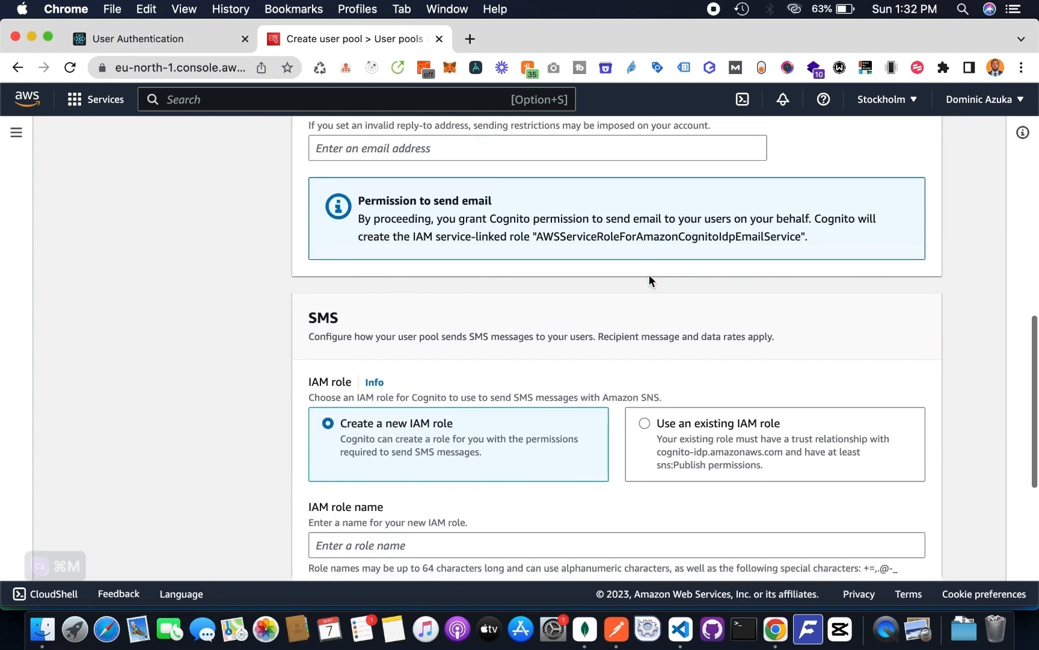
pyautogui.scroll(-4, 649, 274)
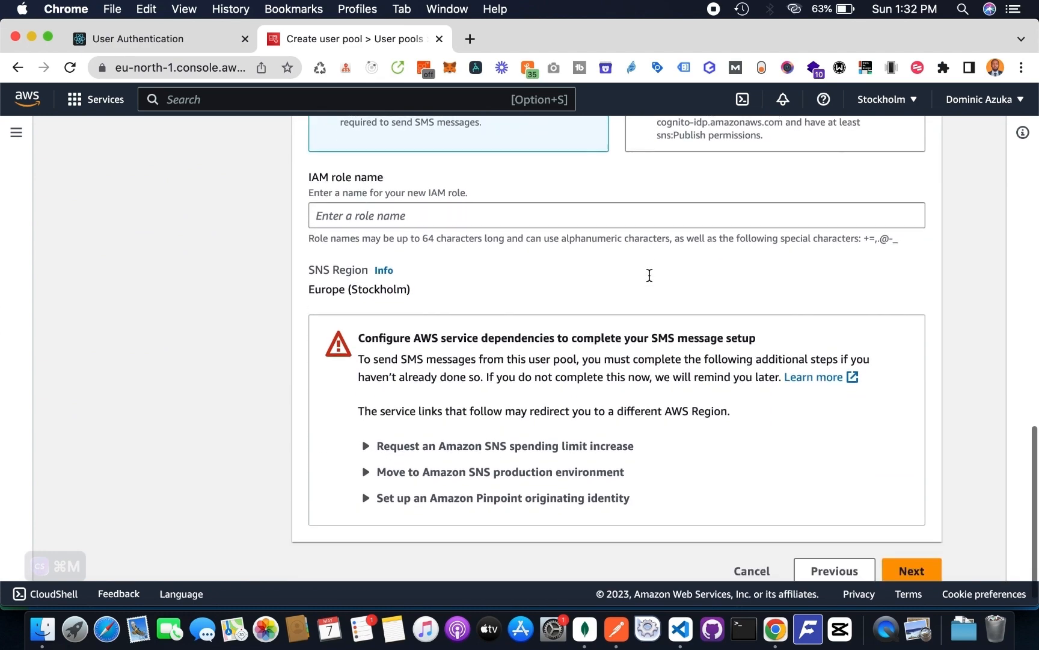
pyautogui.scroll(20, 649, 274)
pyautogui.scroll(-7, 517, 267)
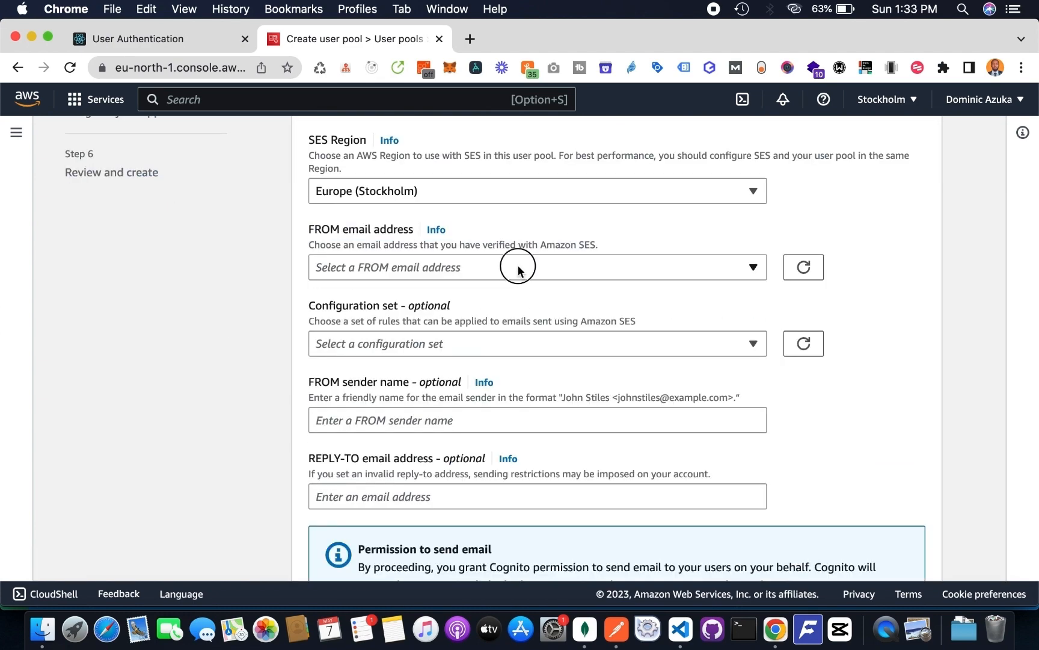
pyautogui.click(517, 266)
pyautogui.scroll(-4, 518, 265)
pyautogui.click(517, 310)
pyautogui.write('React Auth App')
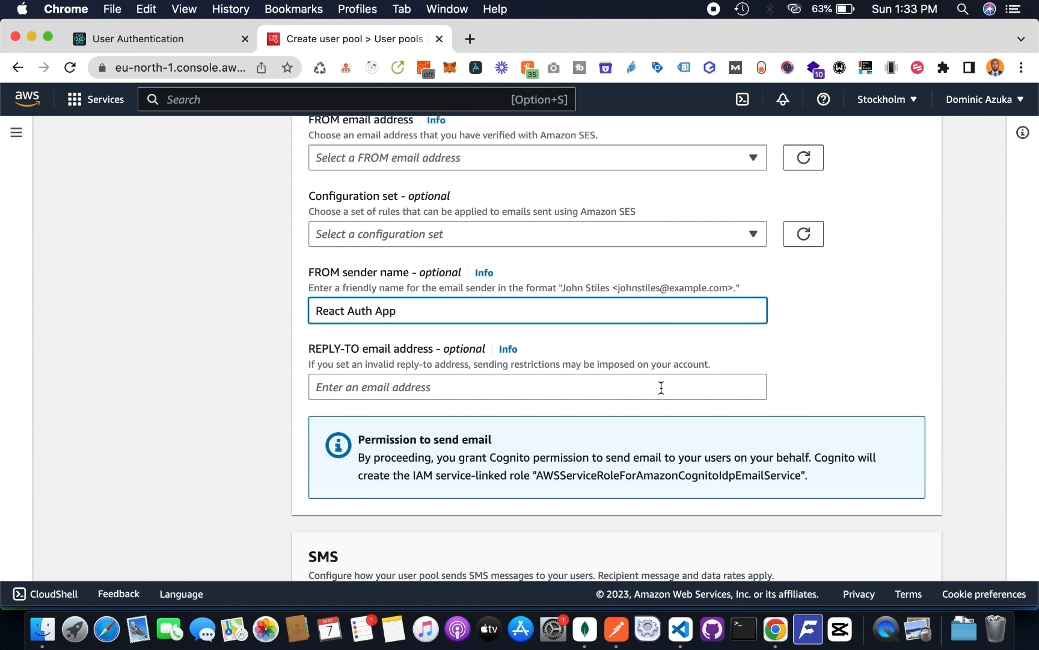
# - Name the new IAM role for SMS messages "React Auth App" and try to continue to app integration
pyautogui.scroll(-9, 810, 376)
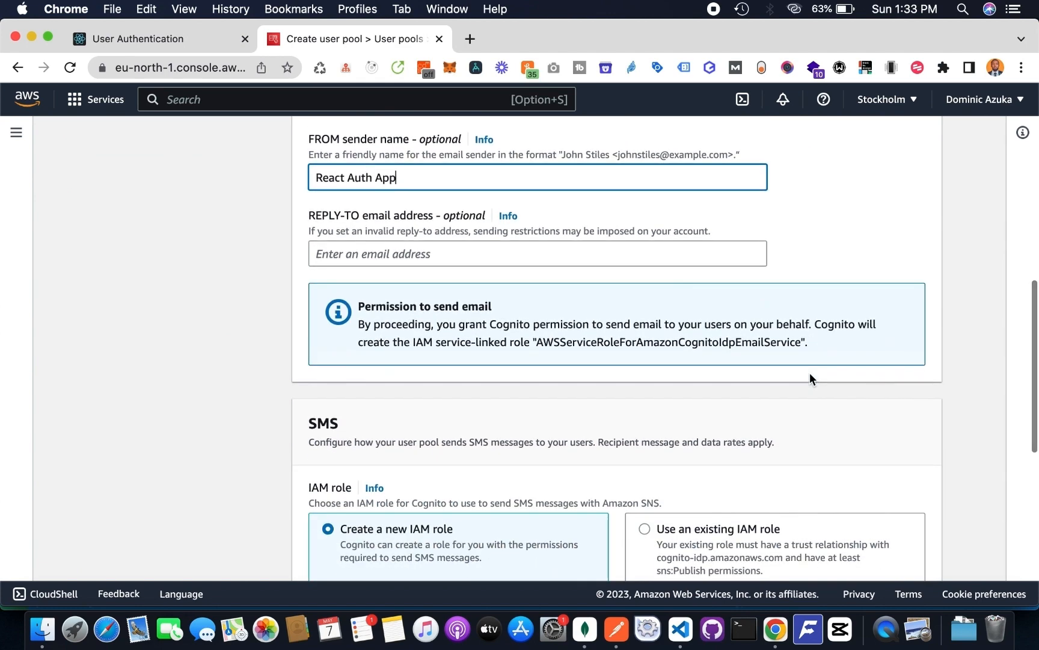
pyautogui.scroll(-4, 810, 377)
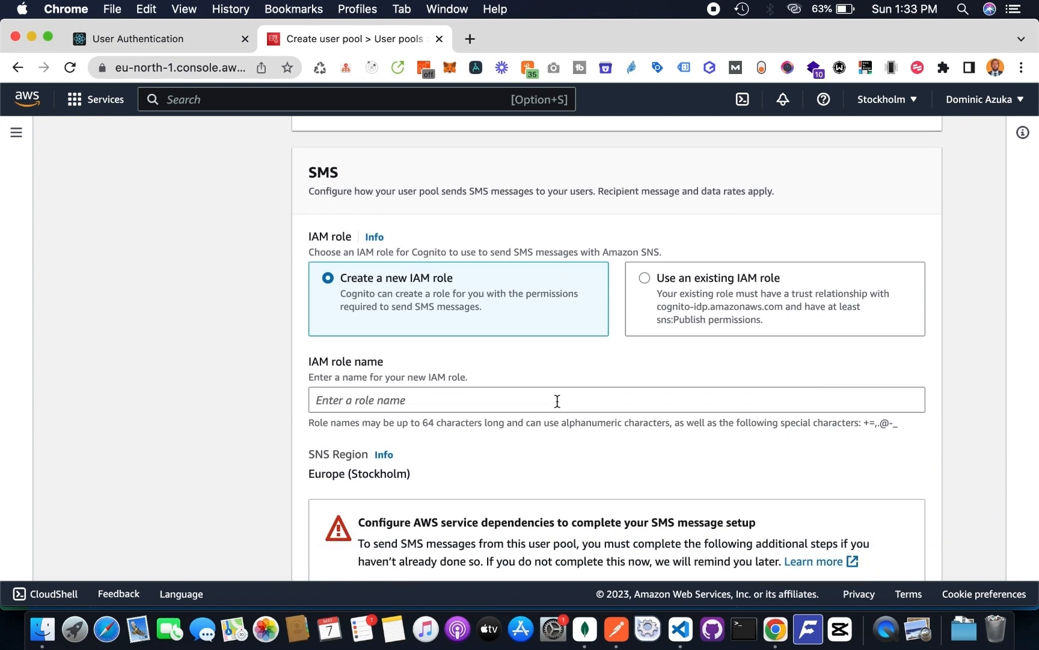
pyautogui.scroll(-3, 557, 401)
pyautogui.scroll(-1, 557, 401)
pyautogui.click(632, 280)
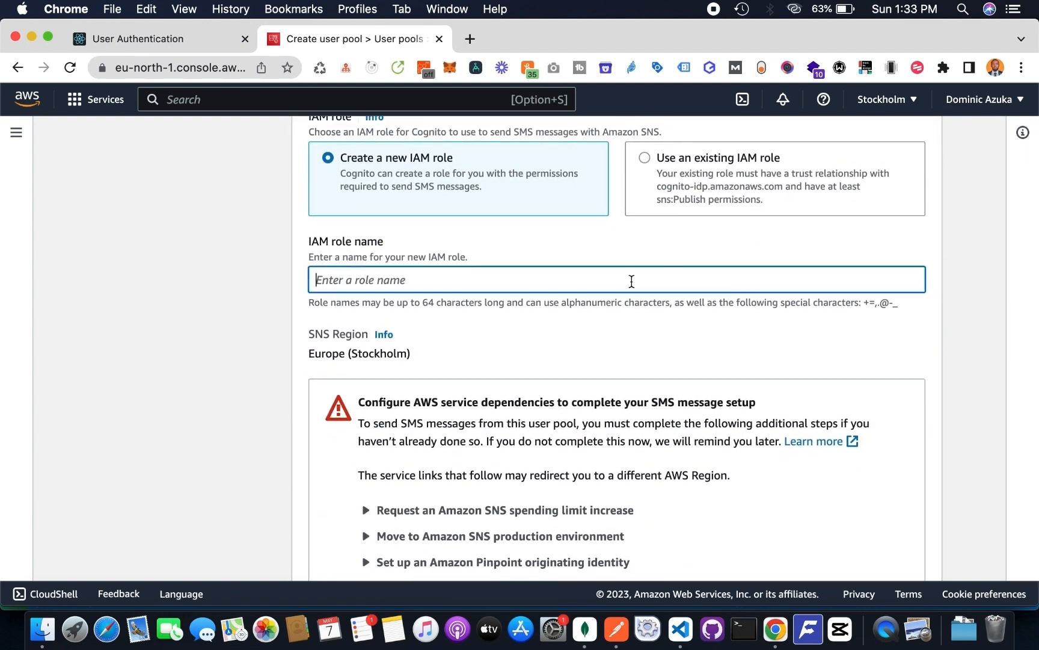
pyautogui.write('React Auth App')
pyautogui.scroll(-3, 689, 436)
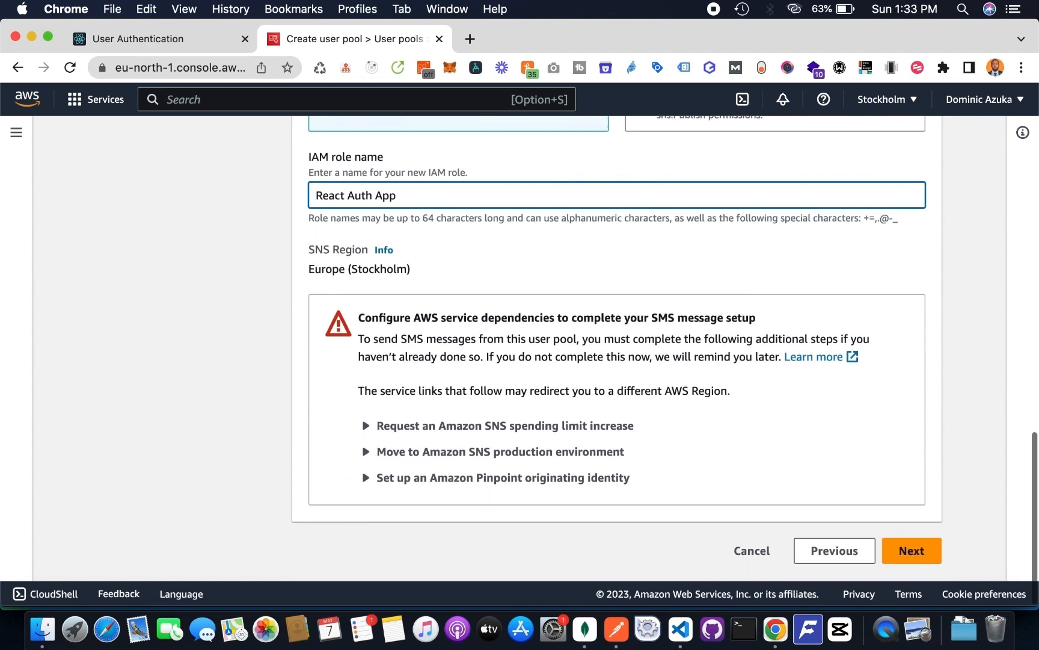
pyautogui.click(916, 557)
# - Remove the spaces from the IAM role name so it reads "ReactAuthApp" and try to continue again
pyautogui.click(432, 224)
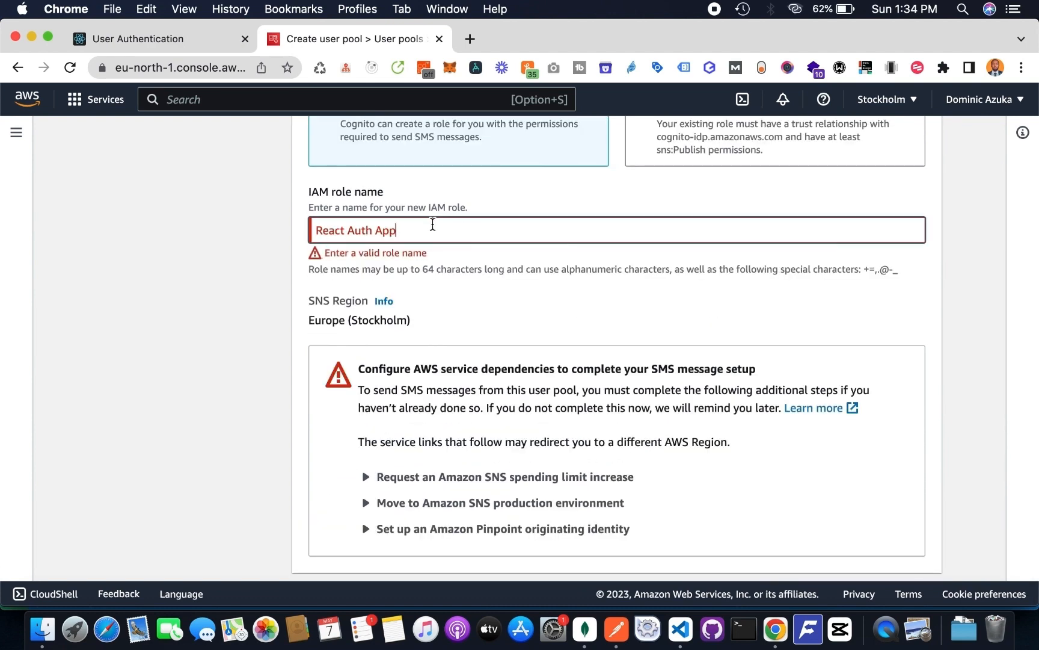
pyautogui.press('BackSpace')
pyautogui.press('BackSpace')
pyautogui.press('BackSpace')
pyautogui.press('BackSpace')
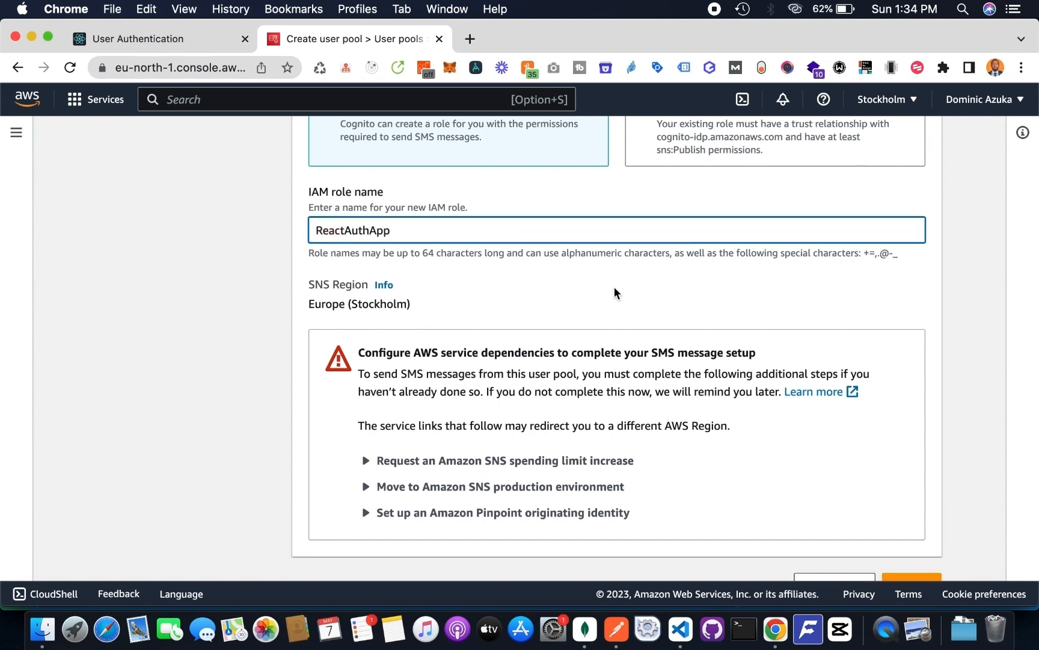
pyautogui.scroll(-2, 614, 287)
pyautogui.click(934, 558)
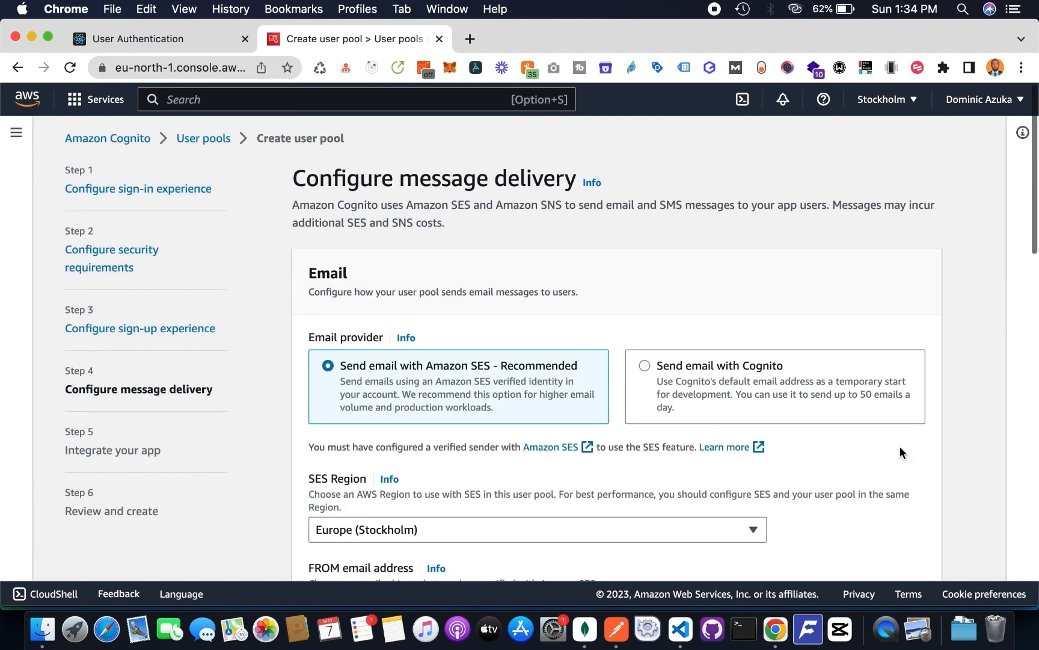
# - Check the options for the FROM email address and open its linked documentation on email settings for Cognito user pools
pyautogui.scroll(-3, 900, 446)
pyautogui.scroll(-2, 900, 445)
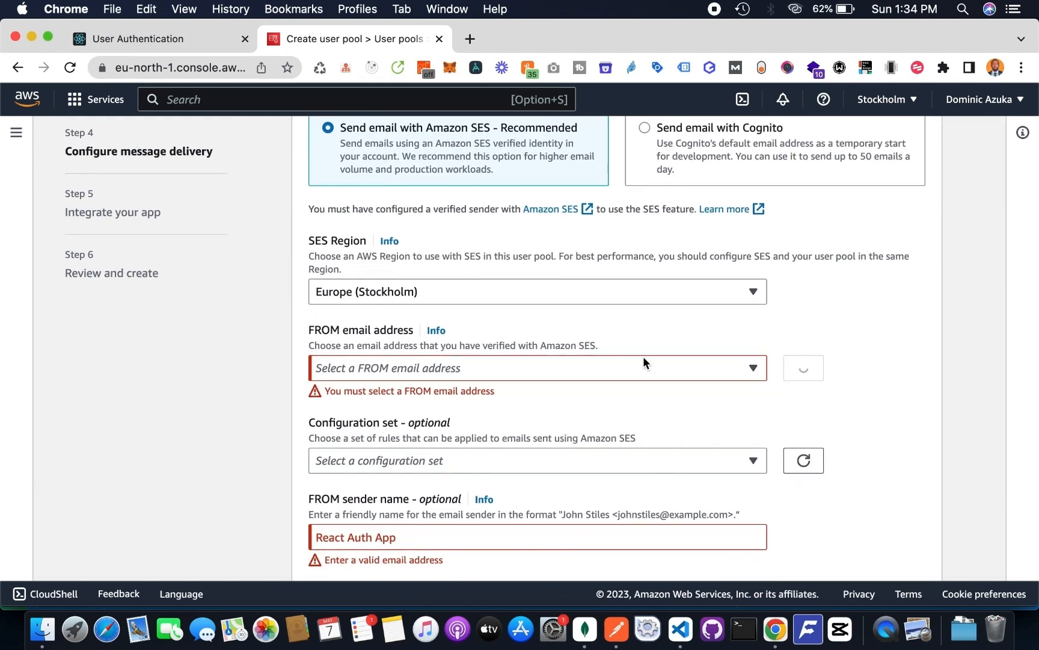
pyautogui.click(550, 371)
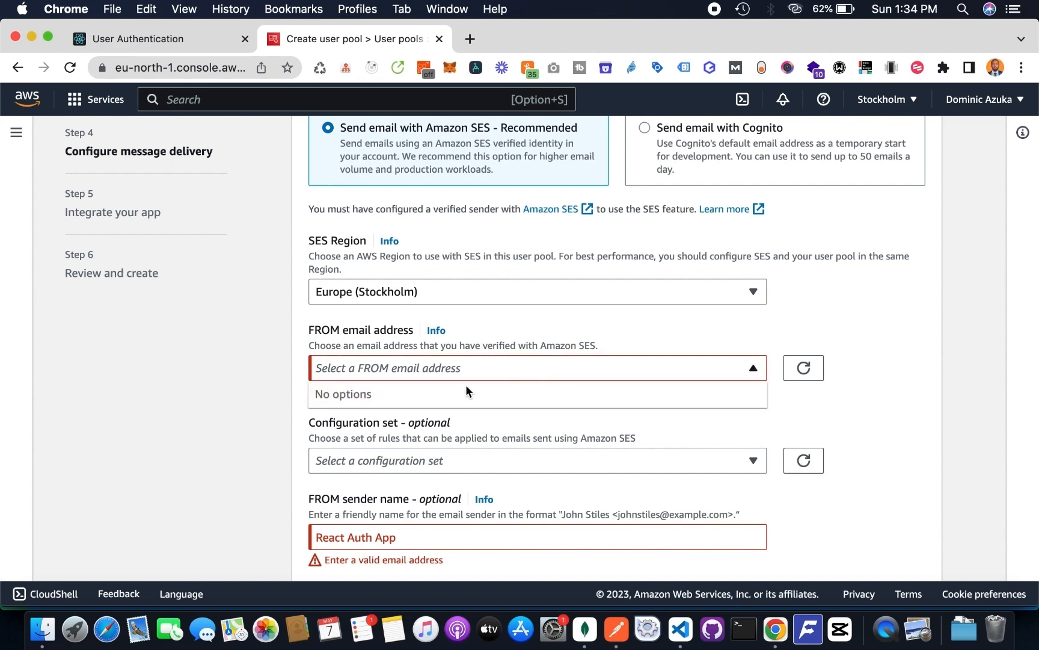
pyautogui.click(436, 331)
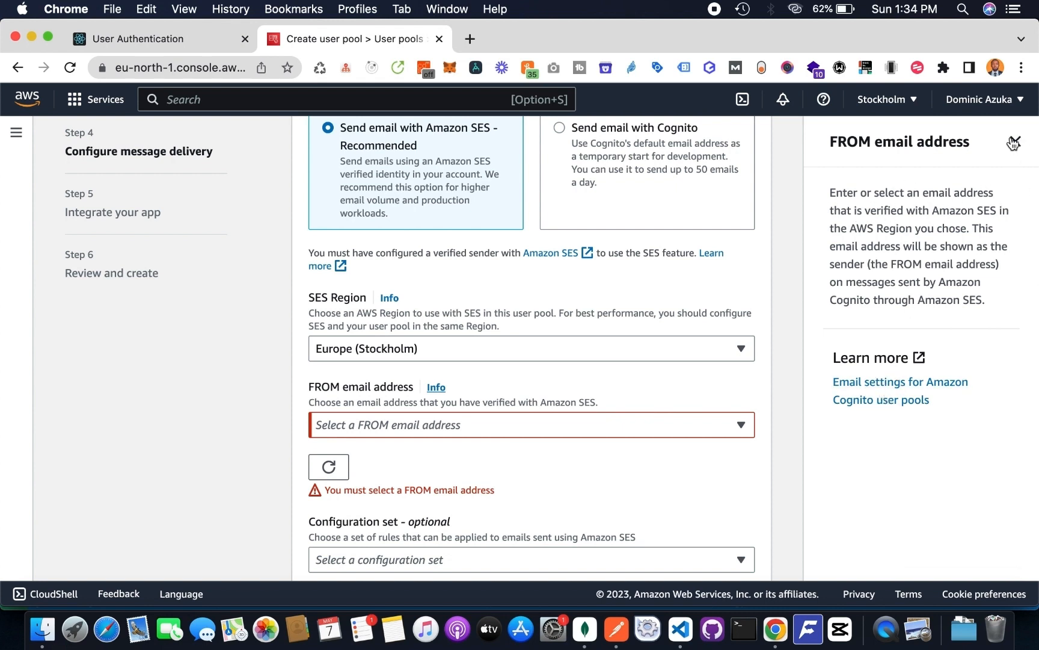
pyautogui.click(893, 382)
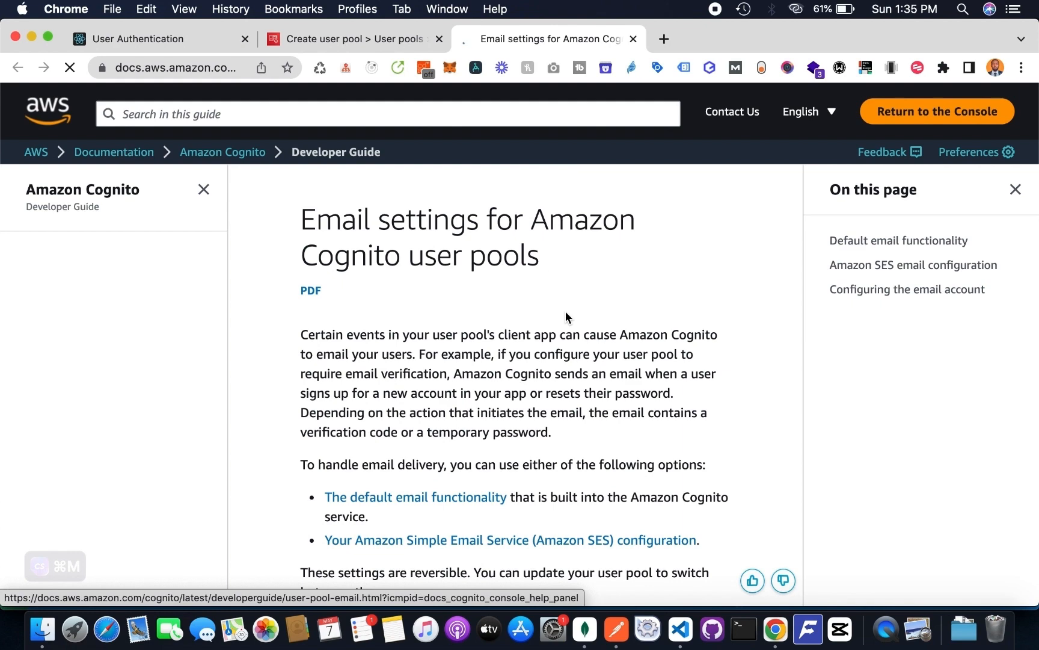
# - Examine the documentation on default email functionality, Amazon SES email configuration and its supported Regions
pyautogui.scroll(-3, 566, 311)
pyautogui.scroll(-3, 566, 311)
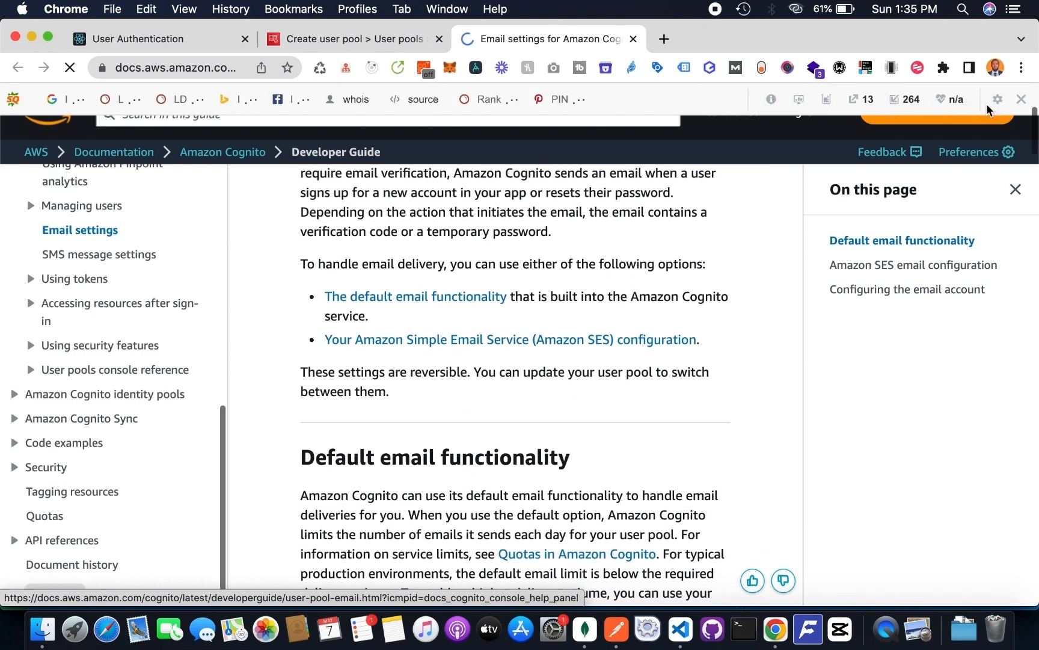
pyautogui.click(1021, 99)
pyautogui.click(770, 165)
pyautogui.scroll(-10, 671, 306)
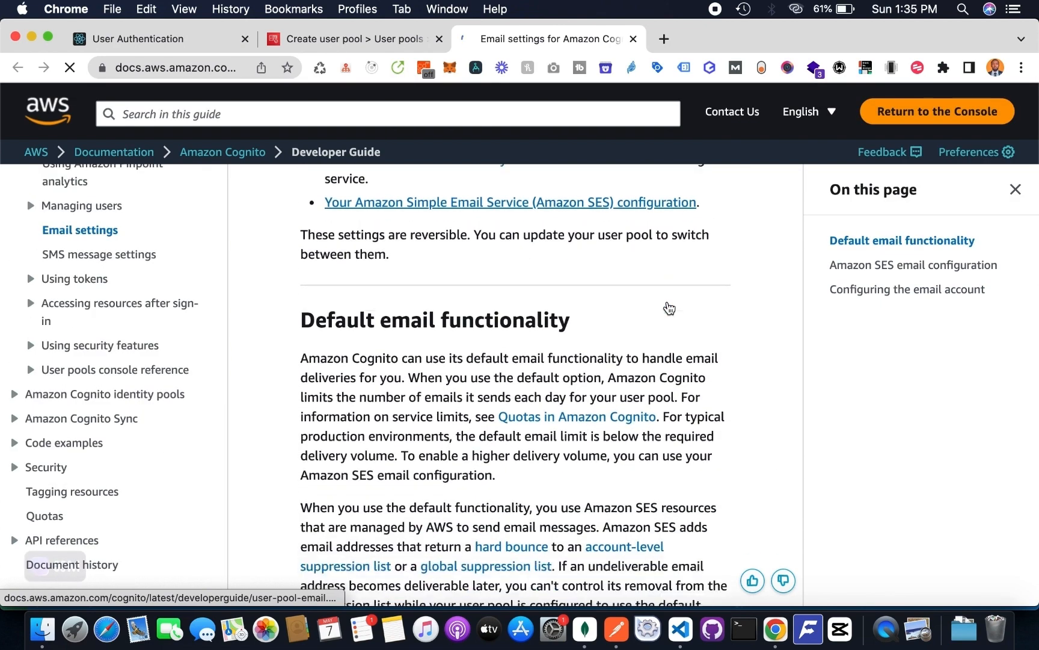
pyautogui.scroll(-10, 668, 303)
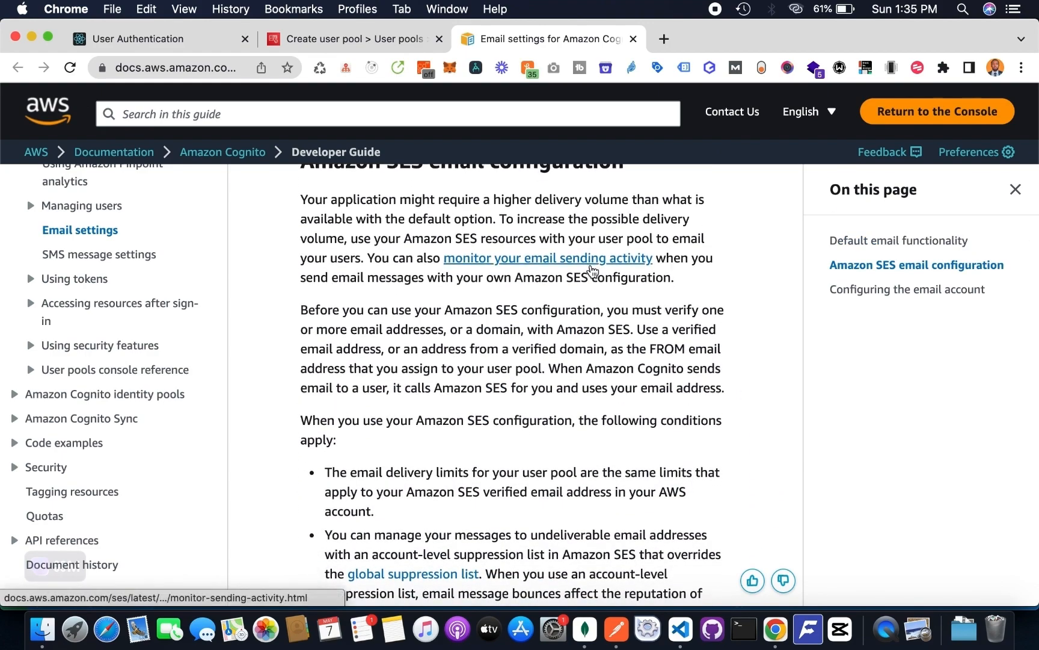
pyautogui.scroll(-4, 591, 265)
pyautogui.scroll(-12, 592, 264)
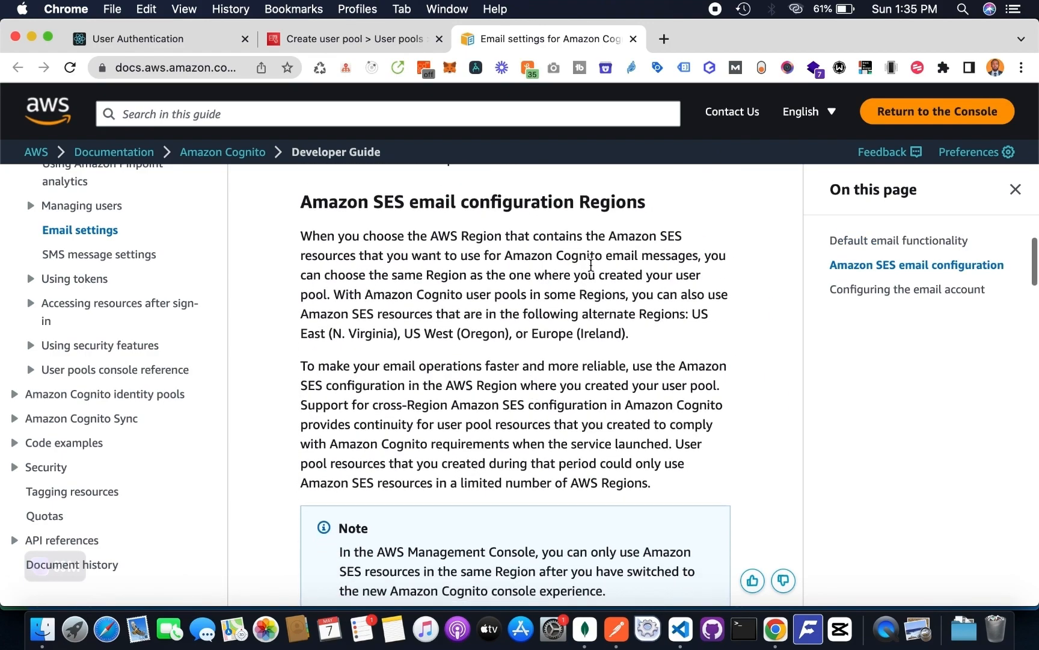
pyautogui.scroll(-1, 591, 264)
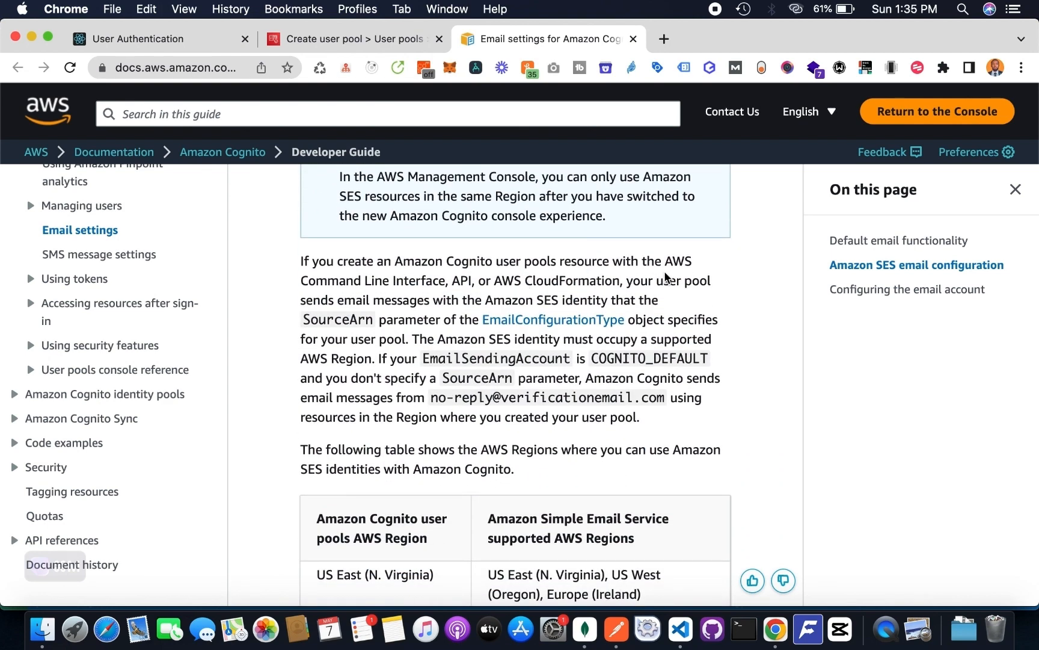
# - Find the instructions on verifying an email address or domain with Amazon SES and open the linked "Verifying an Email Address" guide
pyautogui.scroll(-10, 652, 302)
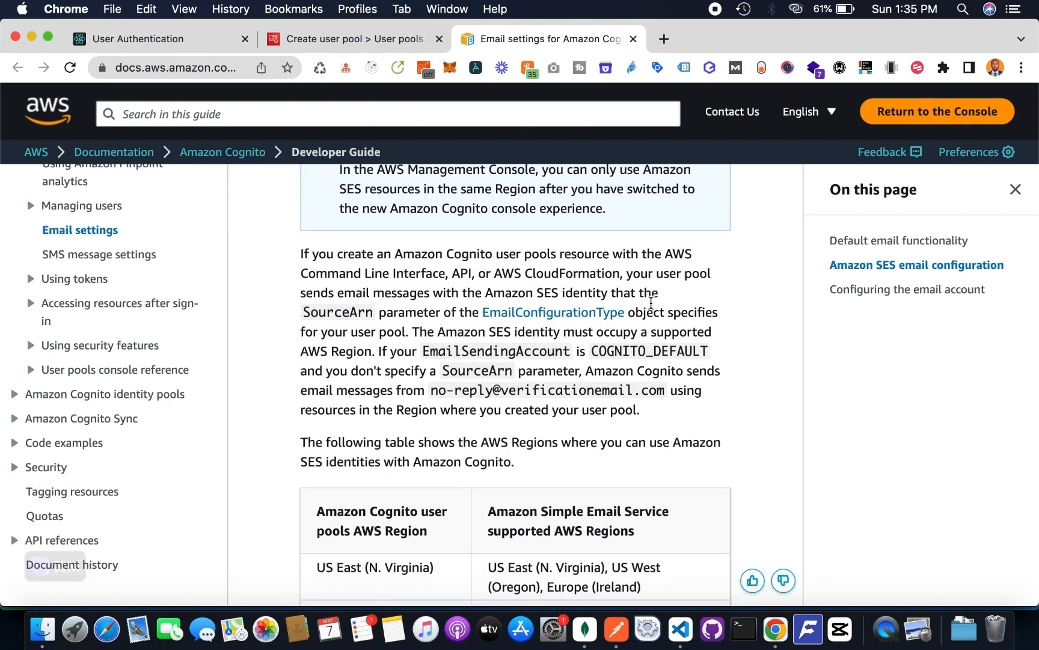
pyautogui.scroll(-9, 641, 450)
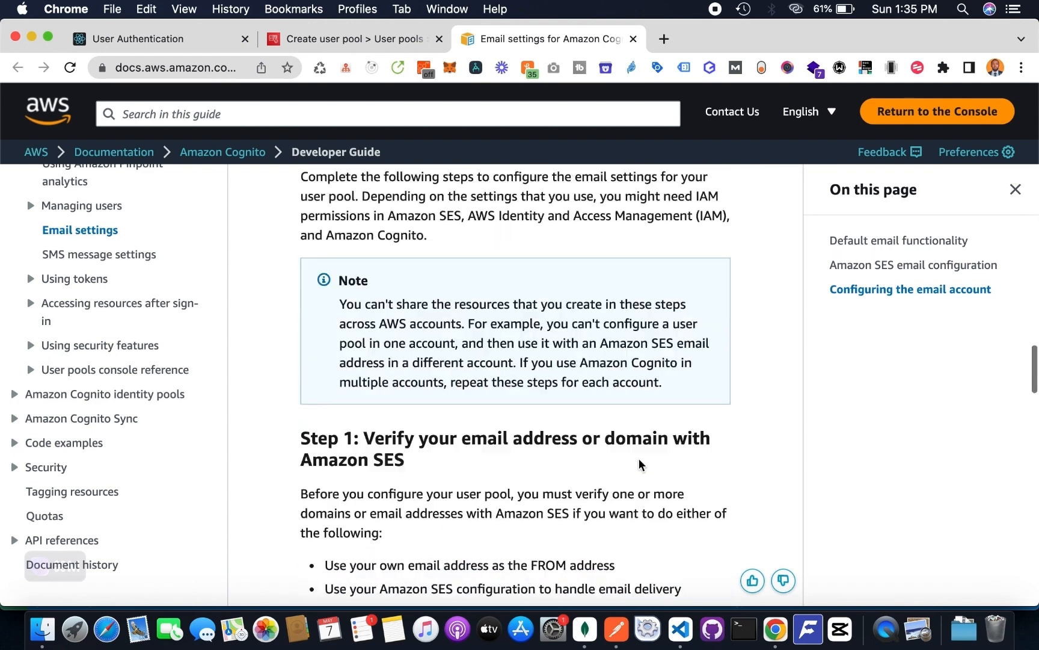
pyautogui.scroll(2, 642, 460)
pyautogui.scroll(-1, 640, 464)
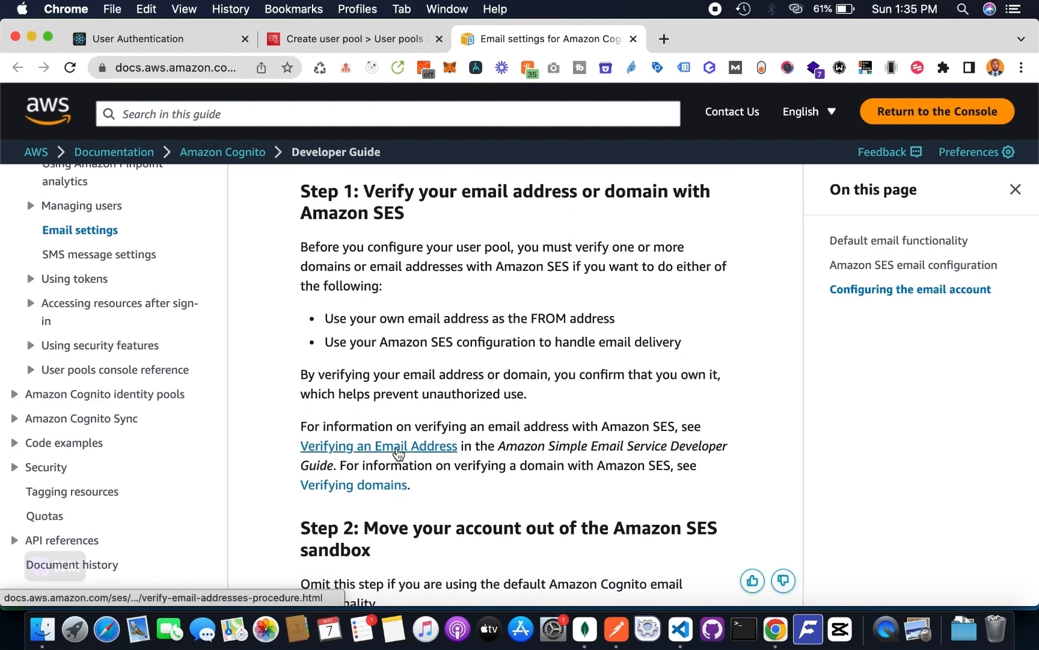
pyautogui.click(396, 448)
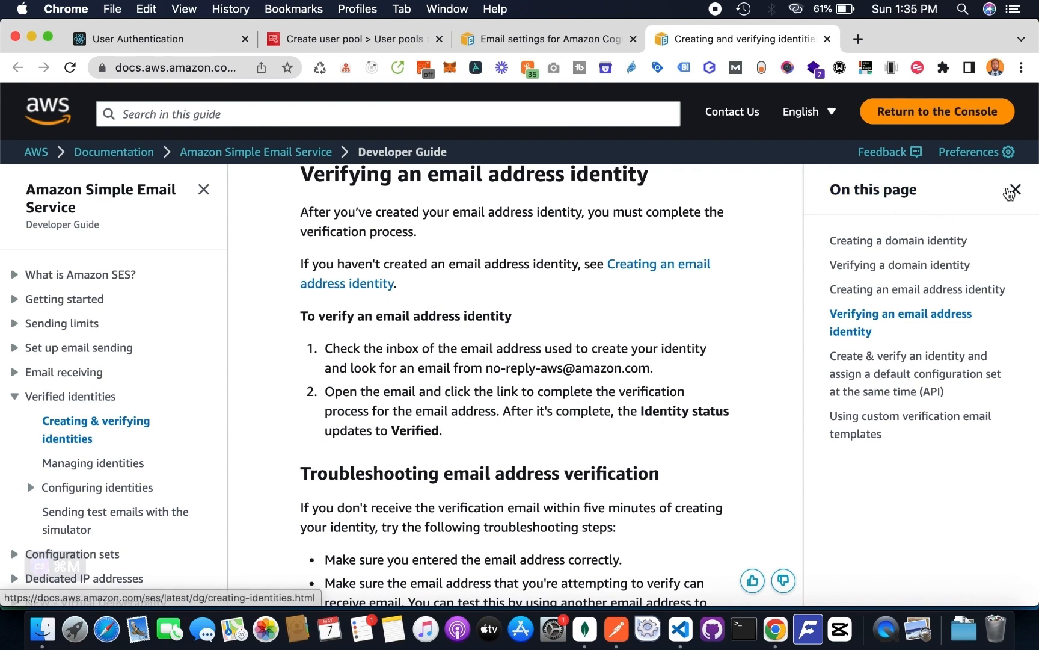
# - Examine the Amazon SES guide on verifying identities, custom verification email templates and the related frequently asked questions, closing the page outline
pyautogui.click(1015, 189)
pyautogui.scroll(6, 782, 329)
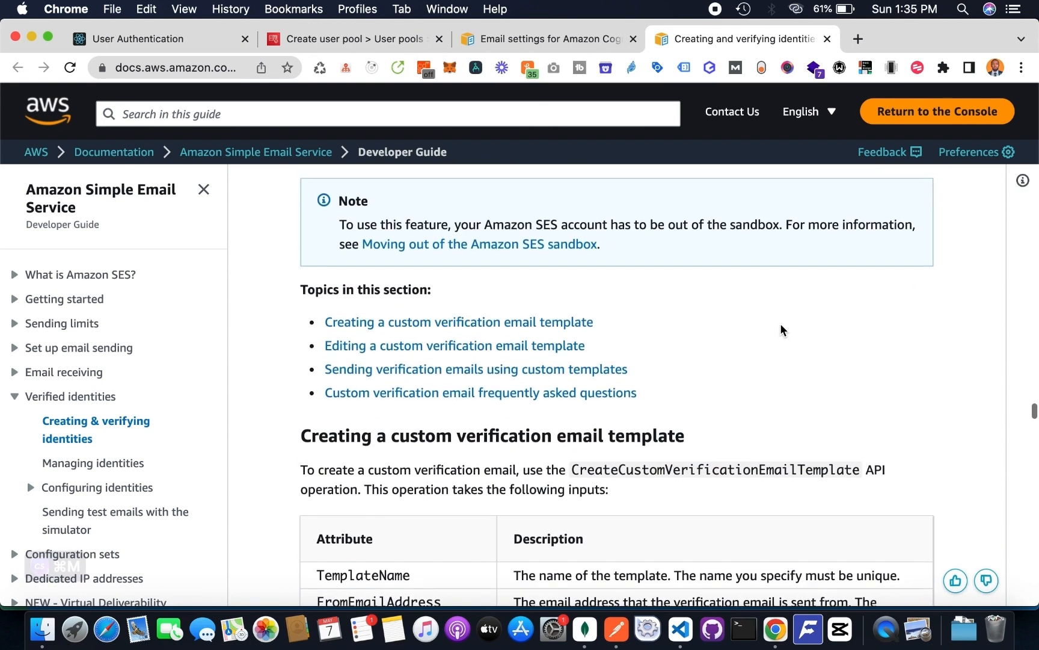
pyautogui.scroll(-5, 782, 329)
pyautogui.scroll(-3, 782, 330)
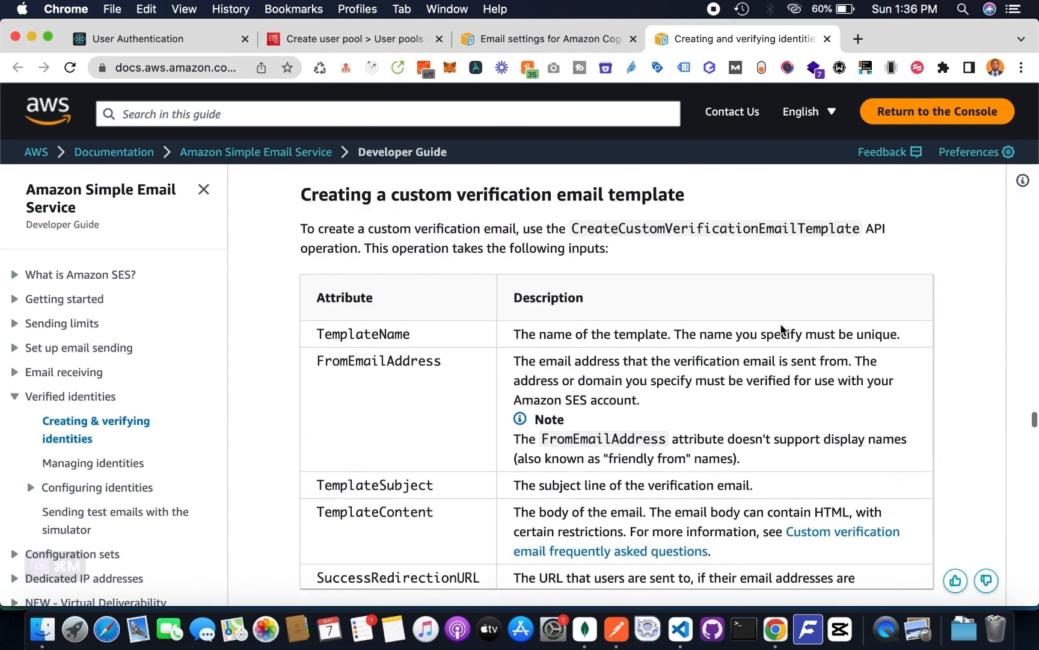
pyautogui.scroll(3, 782, 330)
pyautogui.scroll(-15, 782, 330)
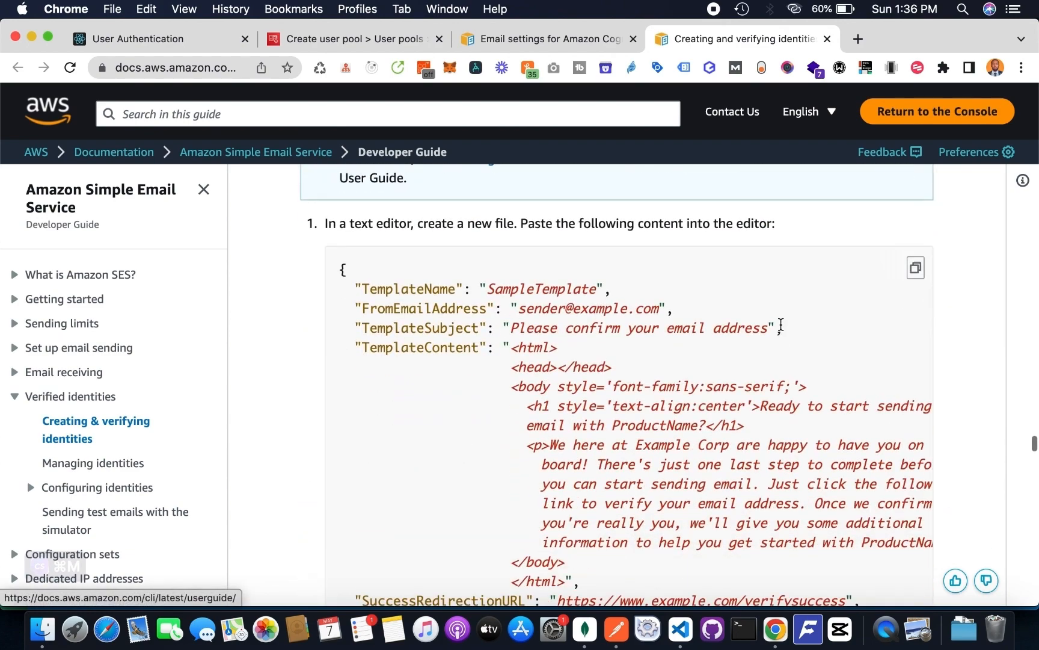
pyautogui.scroll(-3, 782, 330)
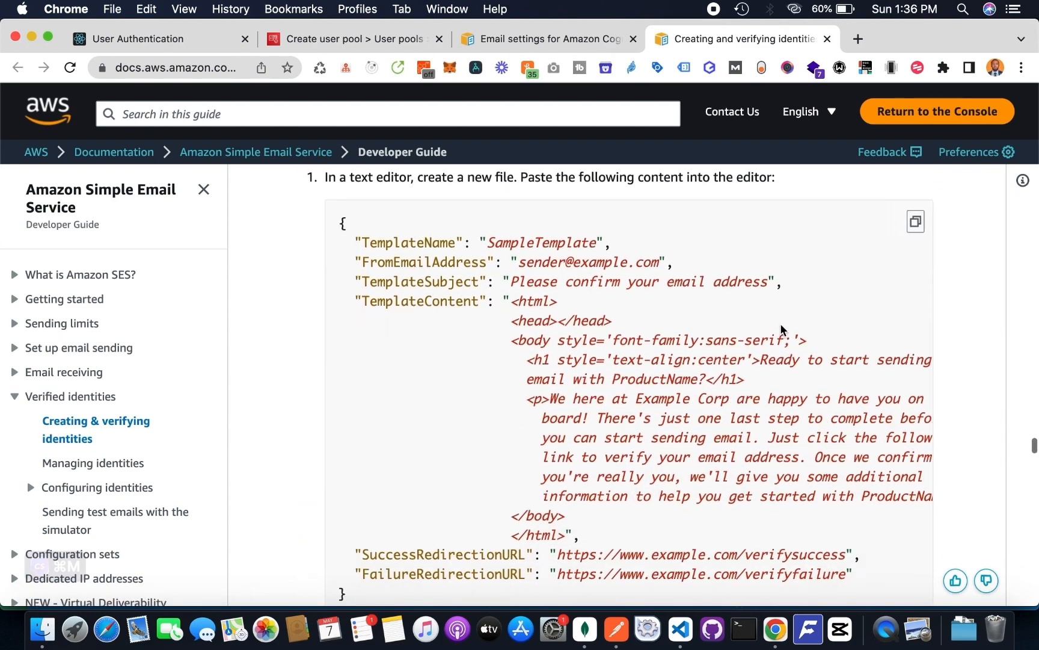
pyautogui.scroll(-8, 781, 325)
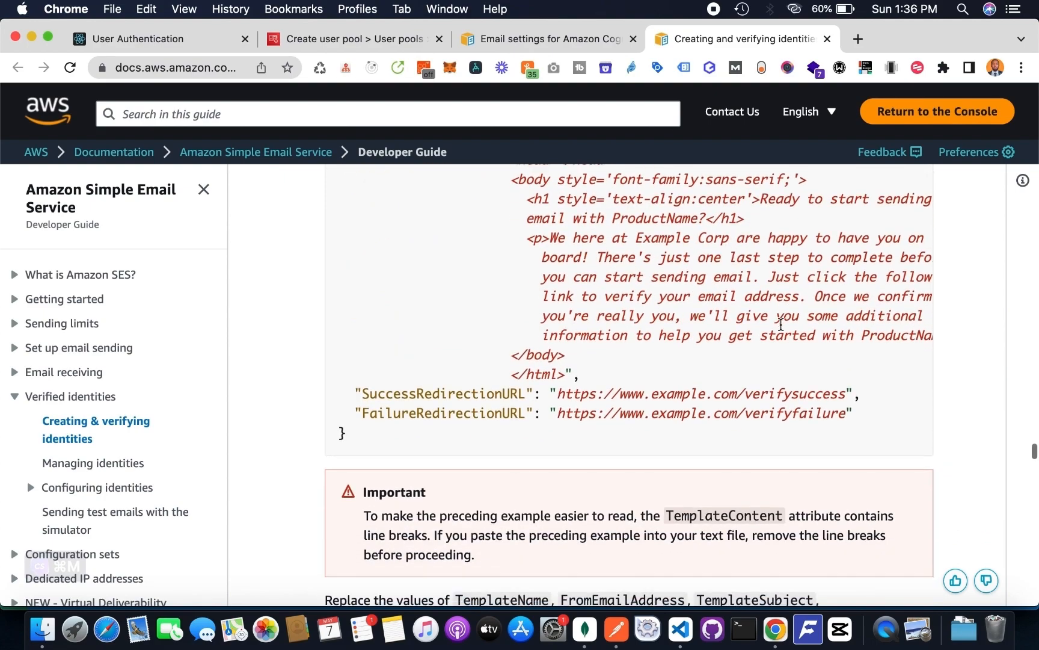
pyautogui.scroll(-20, 781, 330)
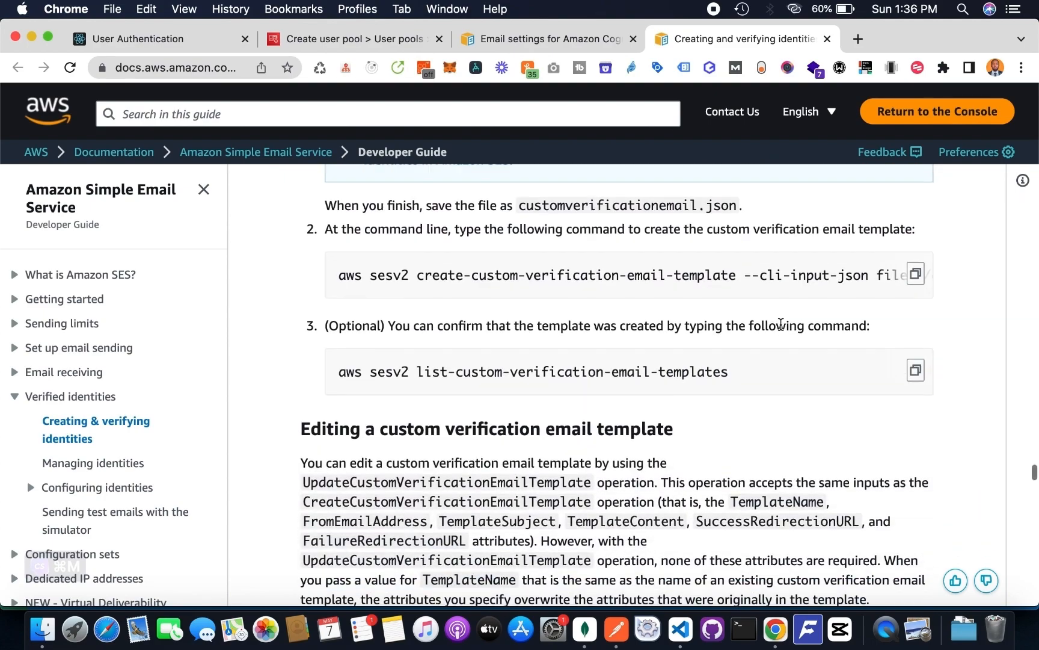
pyautogui.scroll(5, 781, 329)
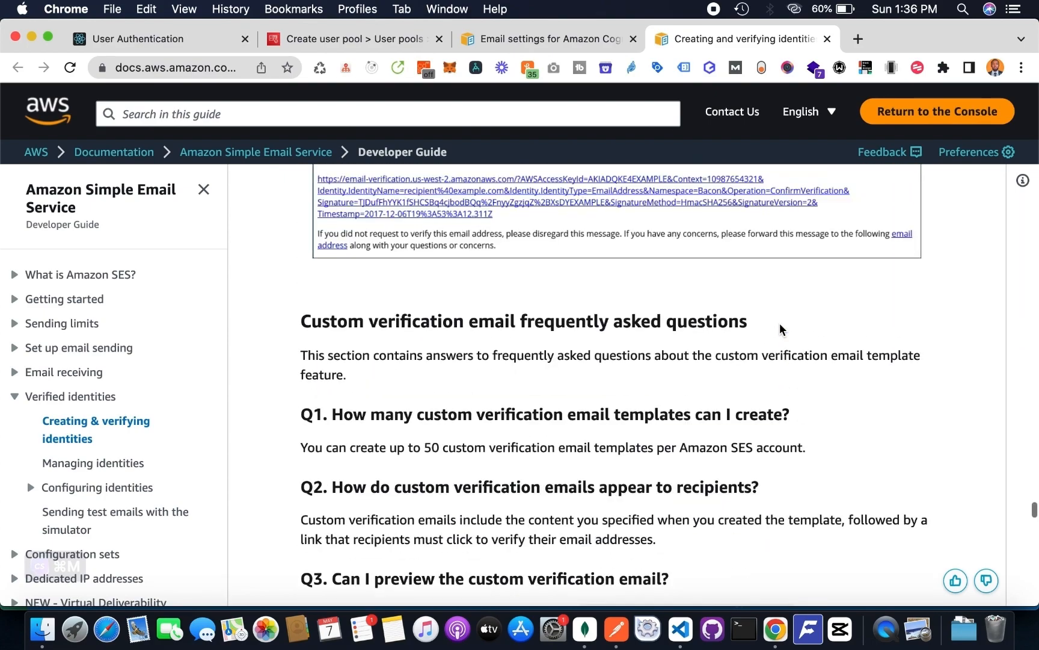
pyautogui.scroll(-20, 781, 330)
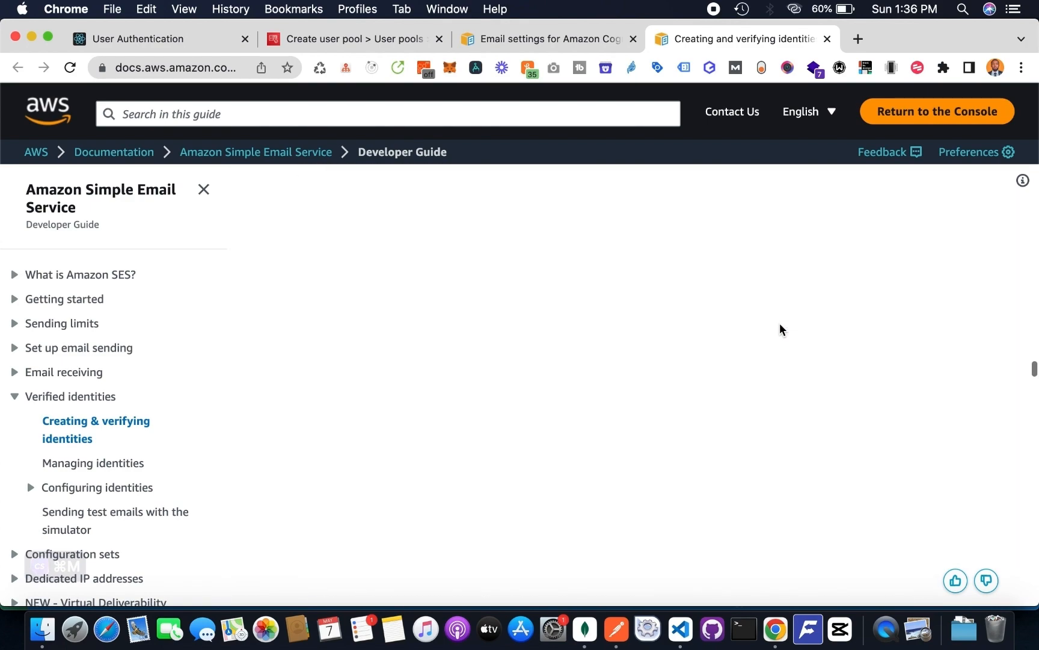
# - Open the Amazon SES console linked in the instructions for creating an email address identity, and start creating an identity
pyautogui.scroll(15, 780, 329)
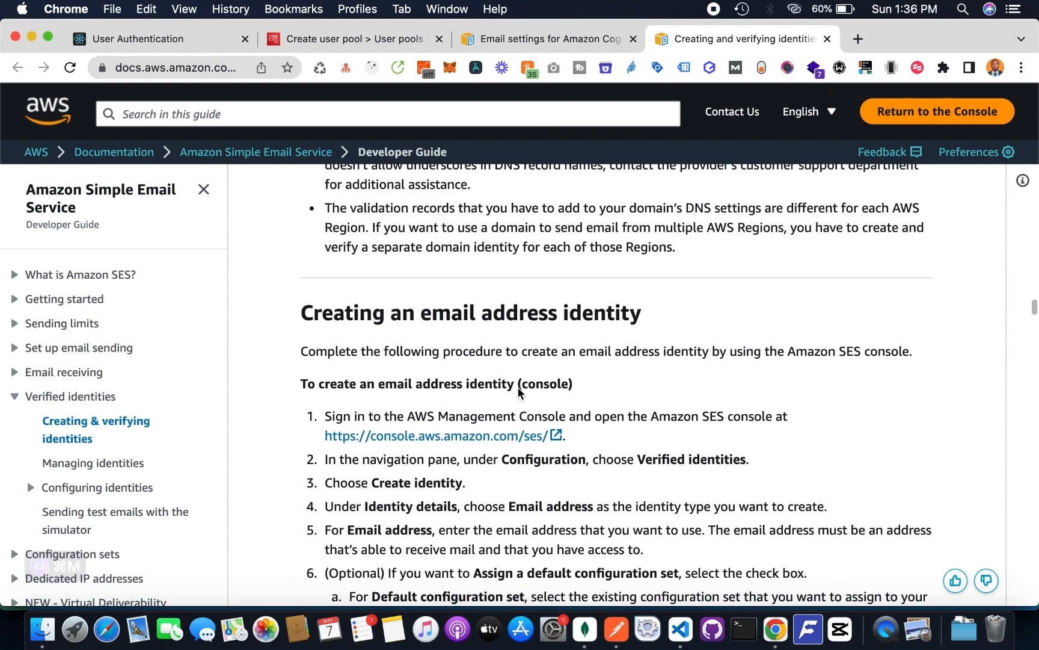
pyautogui.click(502, 437)
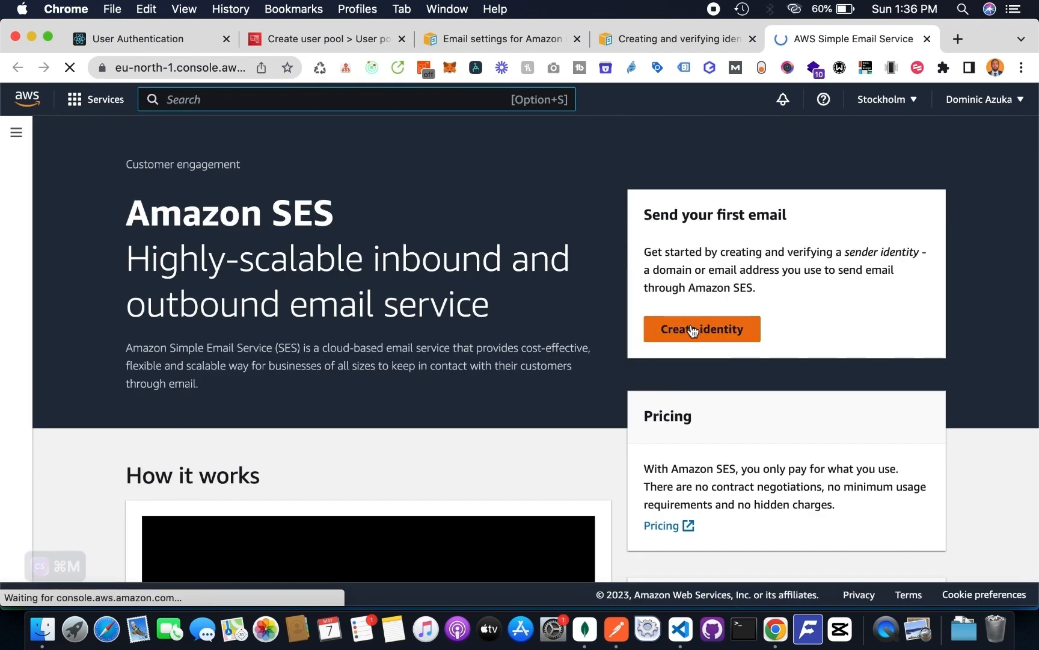
pyautogui.click(693, 330)
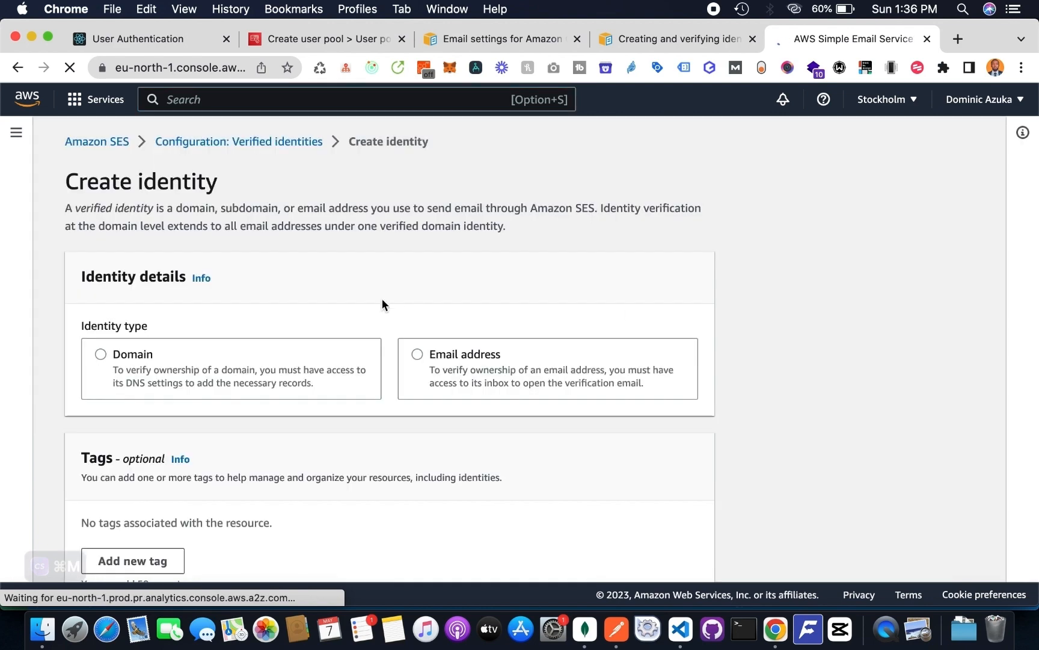
# - Choose Email address as the identity type and enter the sender's email address
pyautogui.click(426, 355)
pyautogui.scroll(-3, 427, 356)
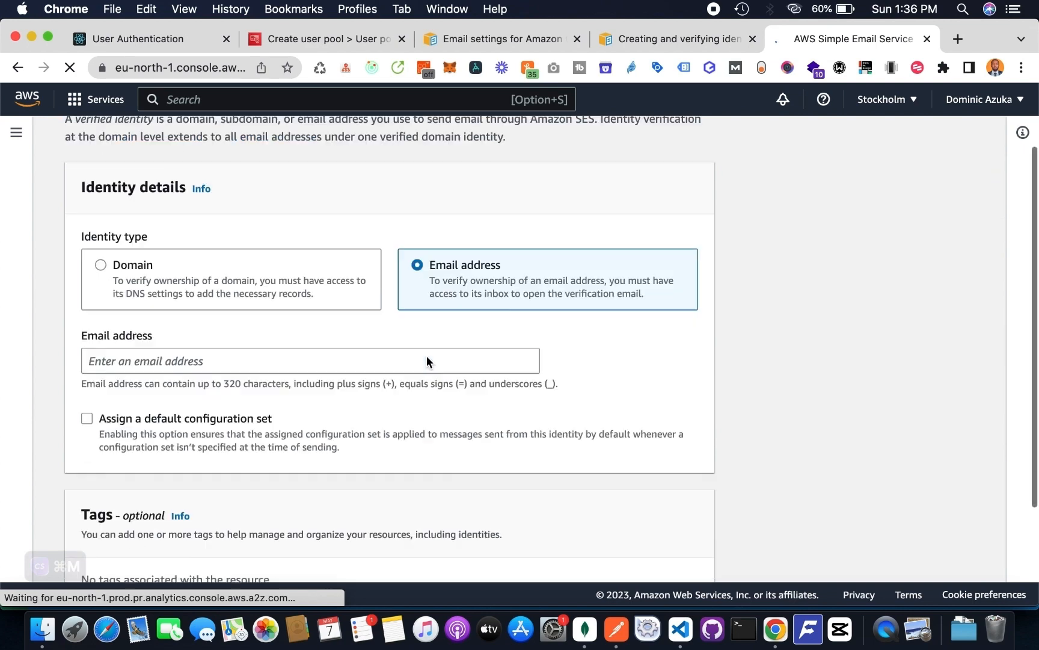
pyautogui.click(264, 342)
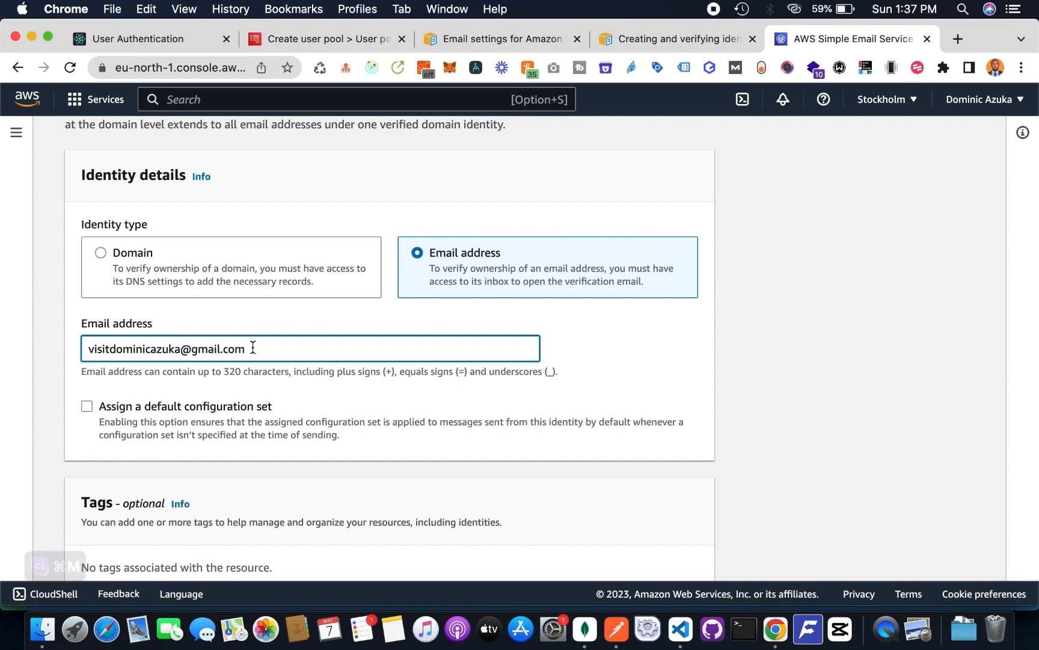
pyautogui.scroll(-3, 263, 465)
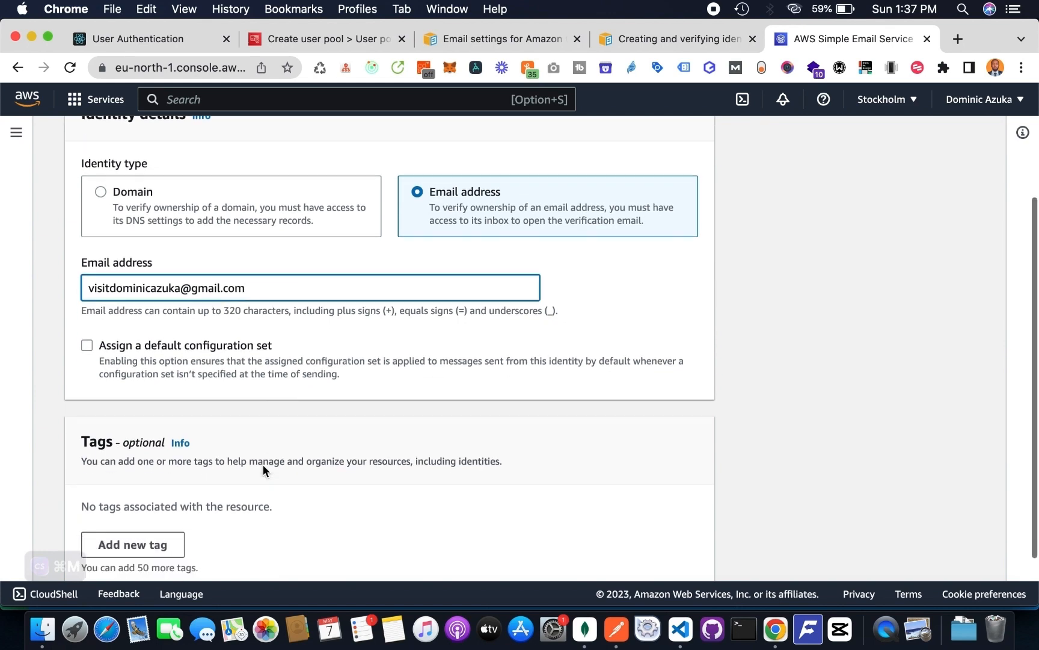
pyautogui.click(157, 310)
pyautogui.click(292, 369)
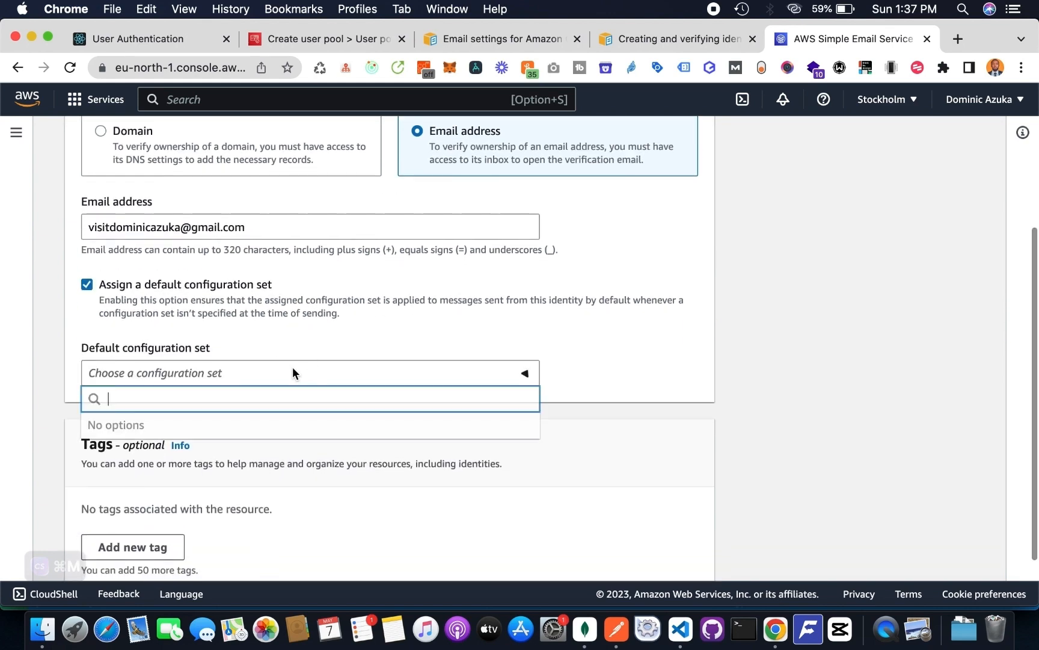
pyautogui.click(292, 366)
pyautogui.click(157, 287)
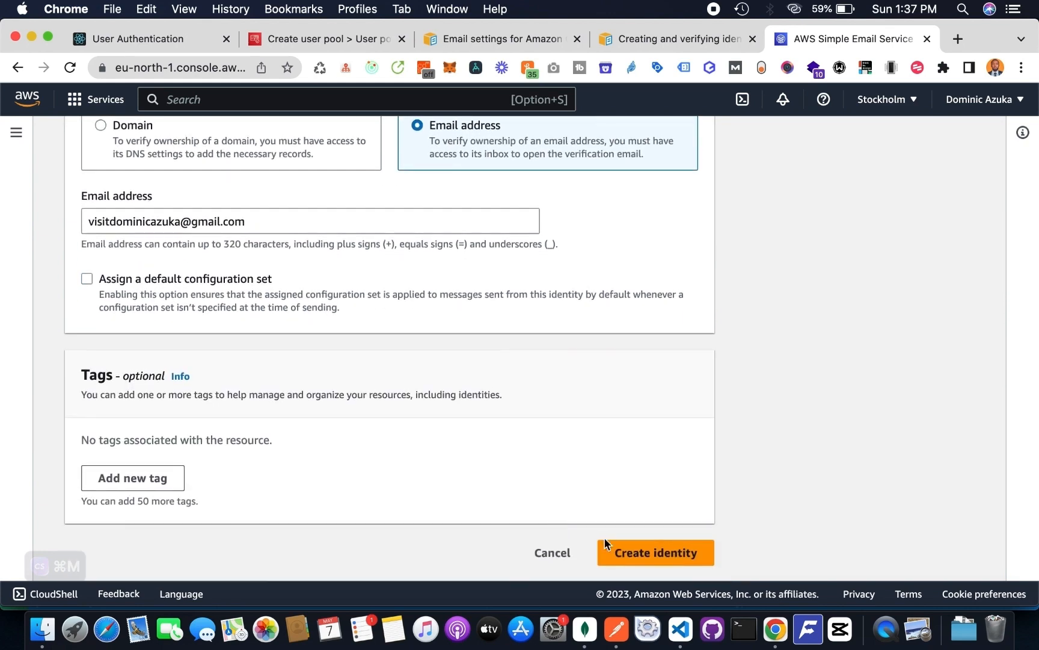
# - Create the email address identity without a default configuration set and check its verification status
pyautogui.click(604, 545)
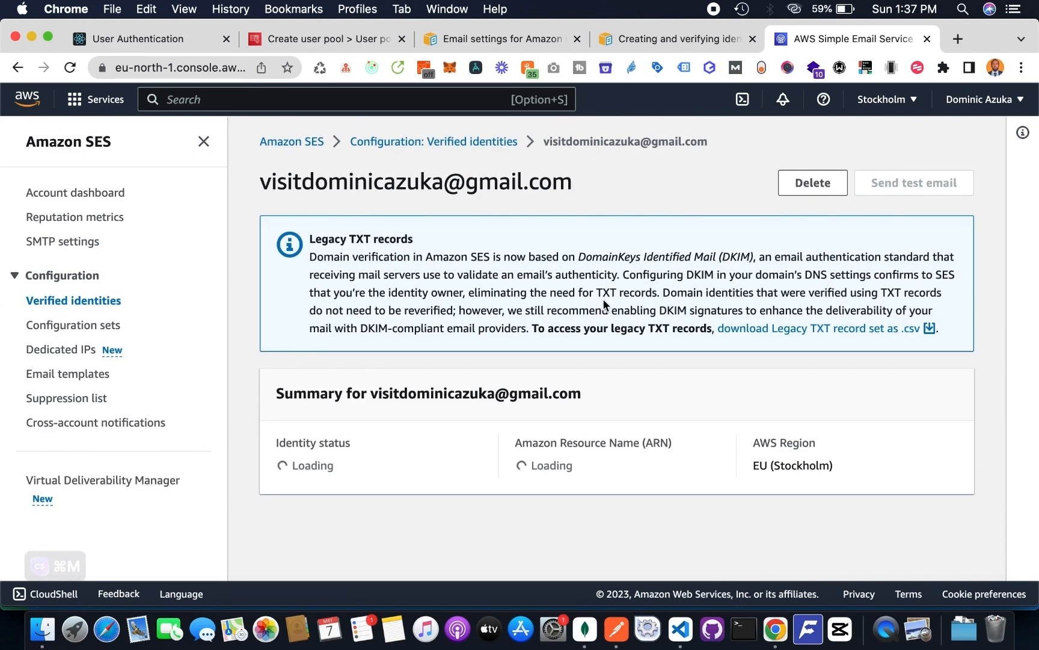
pyautogui.scroll(-5, 605, 303)
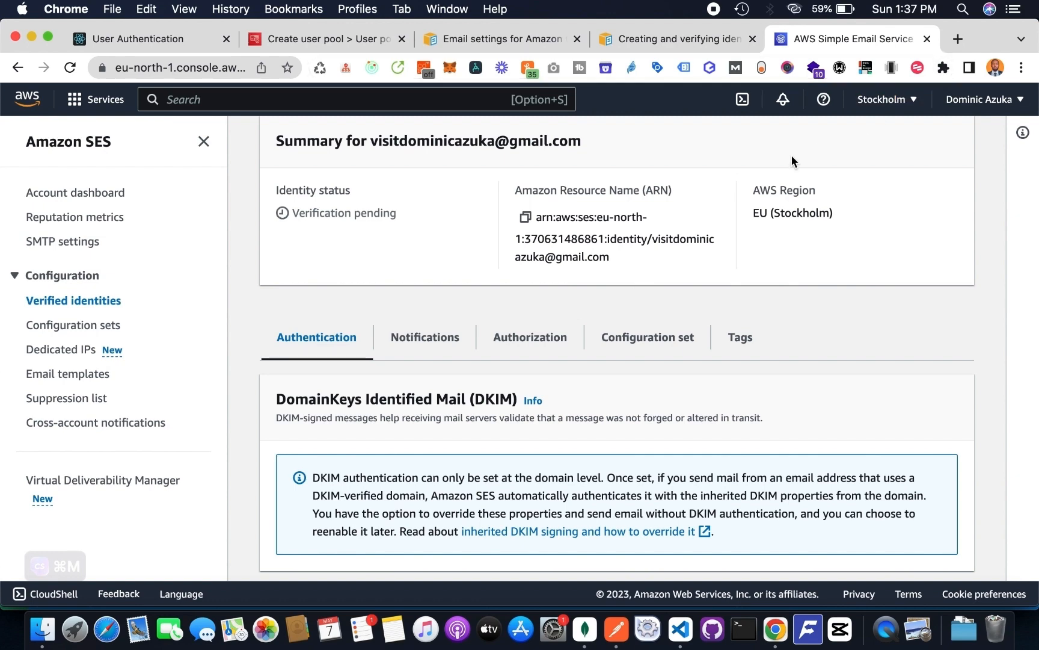
# - Switch to Gmail in a new tab and verify the email address through the link in the Amazon Web Services message
pyautogui.click(959, 39)
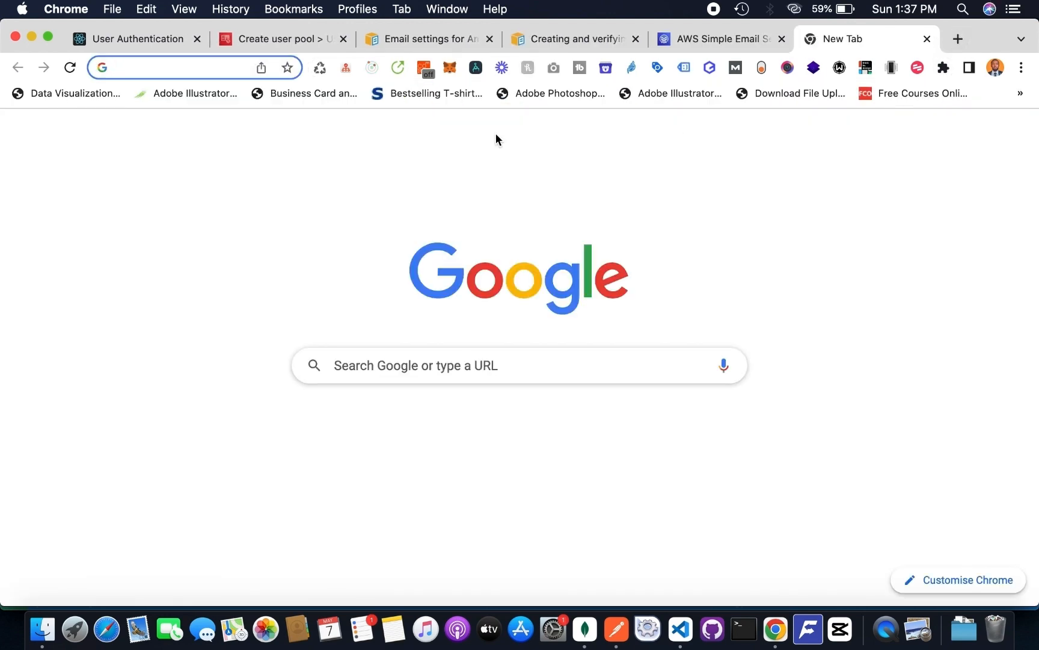
pyautogui.write('gmail.com')
pyautogui.press('Return')
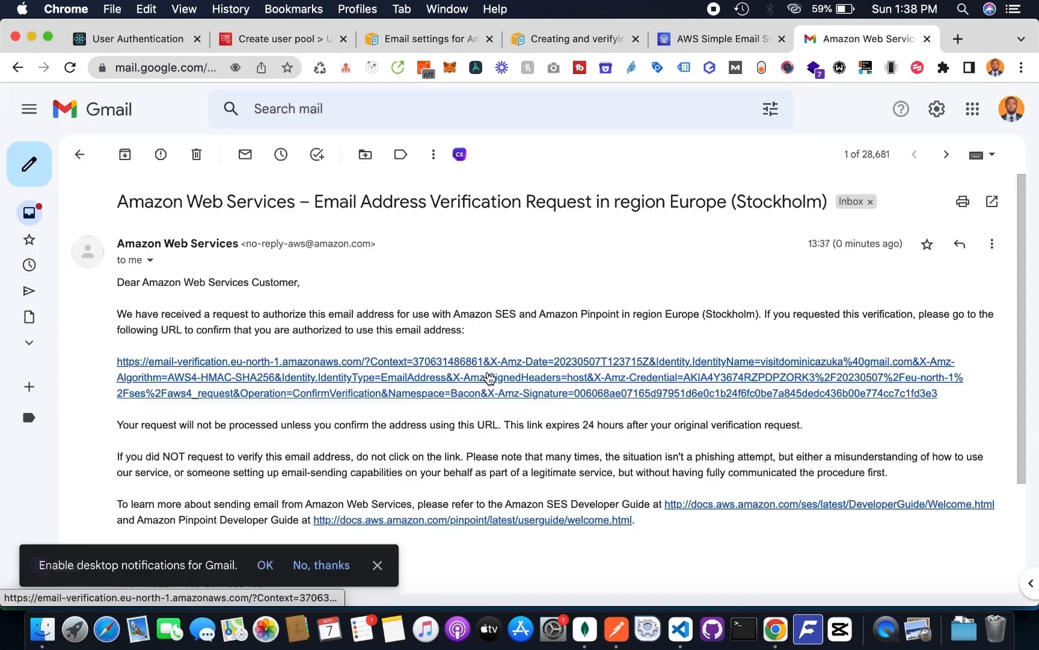
pyautogui.click(489, 379)
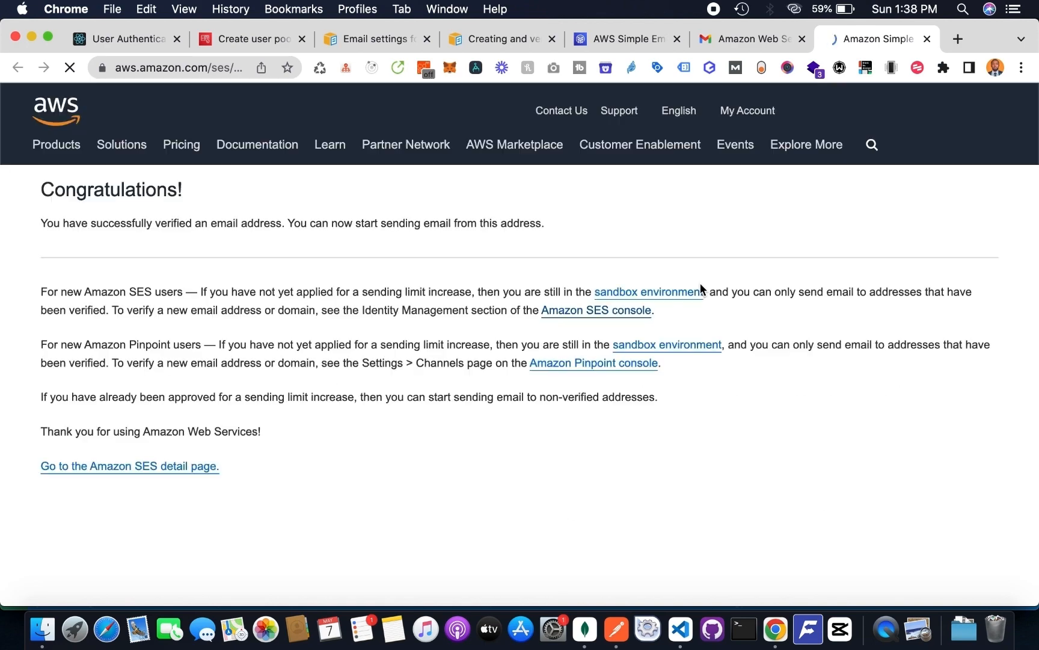
# - Return to the user pool's message delivery settings, refresh the FROM email addresses and select the newly verified address
pyautogui.click(305, 46)
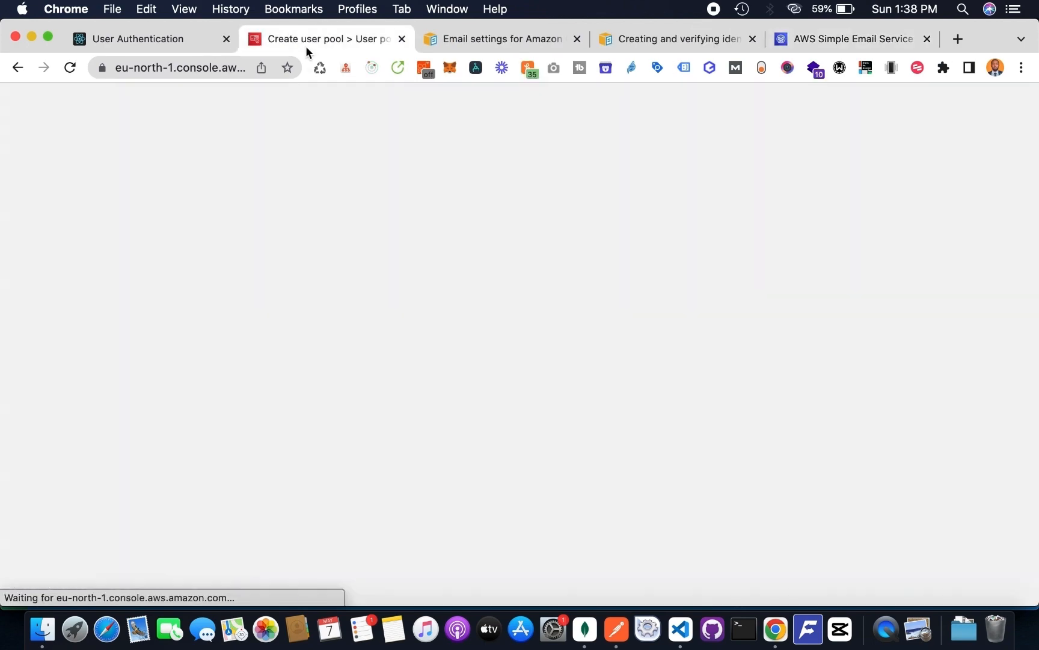
pyautogui.scroll(-4, 690, 424)
pyautogui.scroll(8, 690, 424)
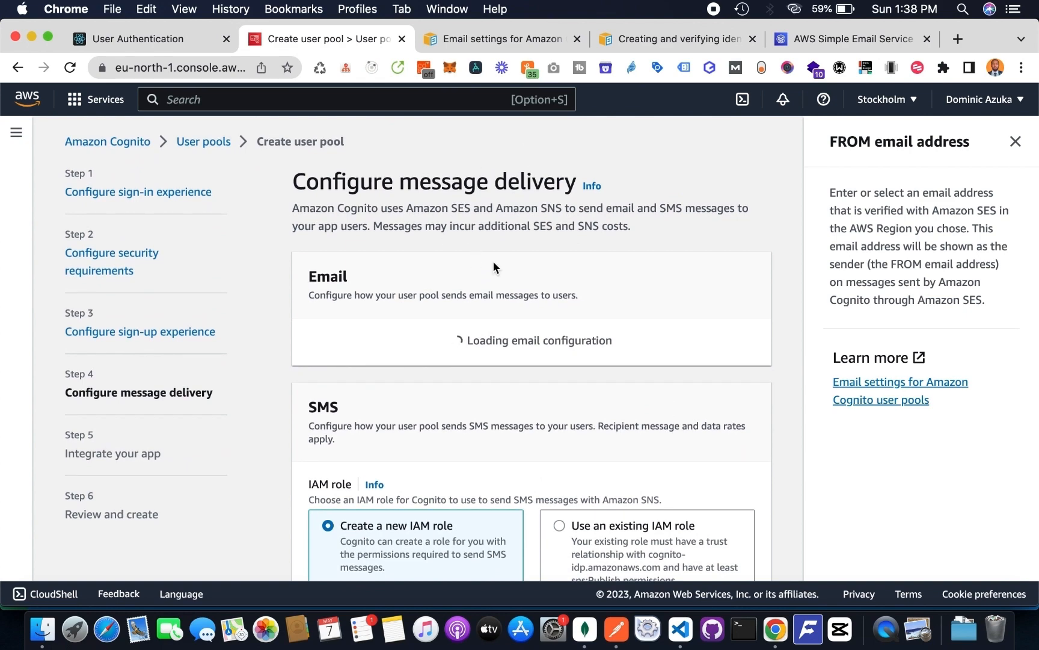
pyautogui.scroll(-2, 494, 266)
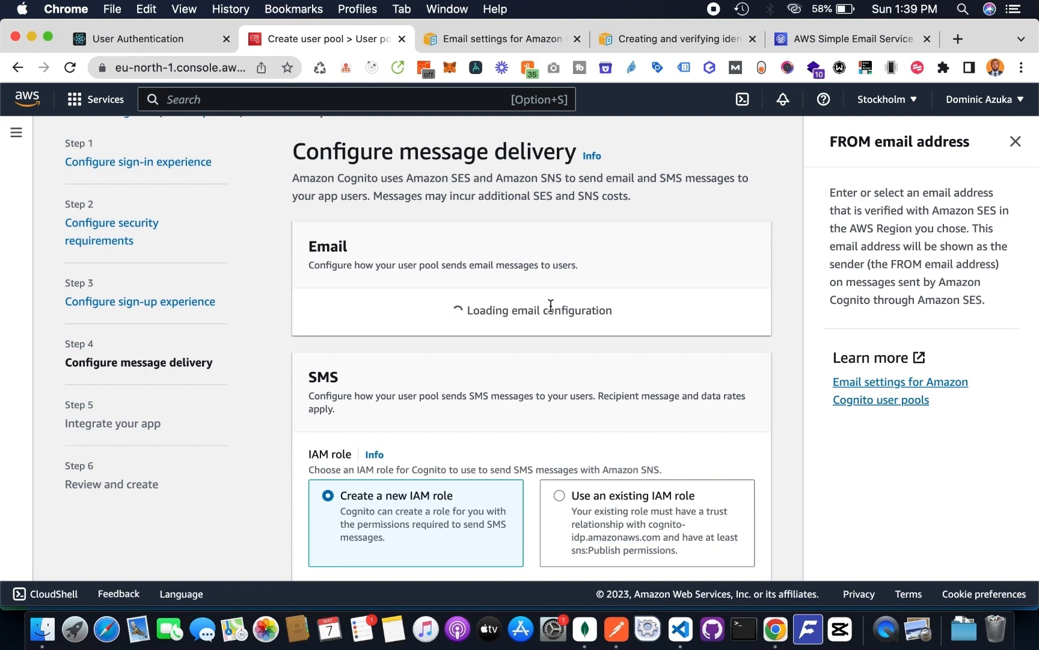
pyautogui.scroll(-3, 550, 307)
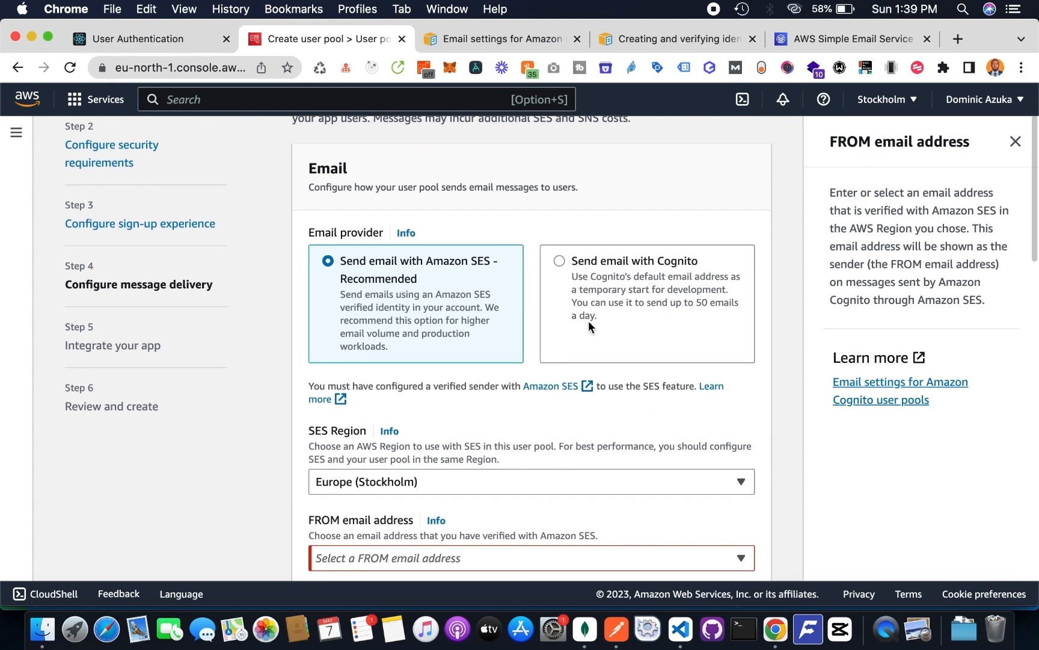
pyautogui.scroll(-2, 590, 324)
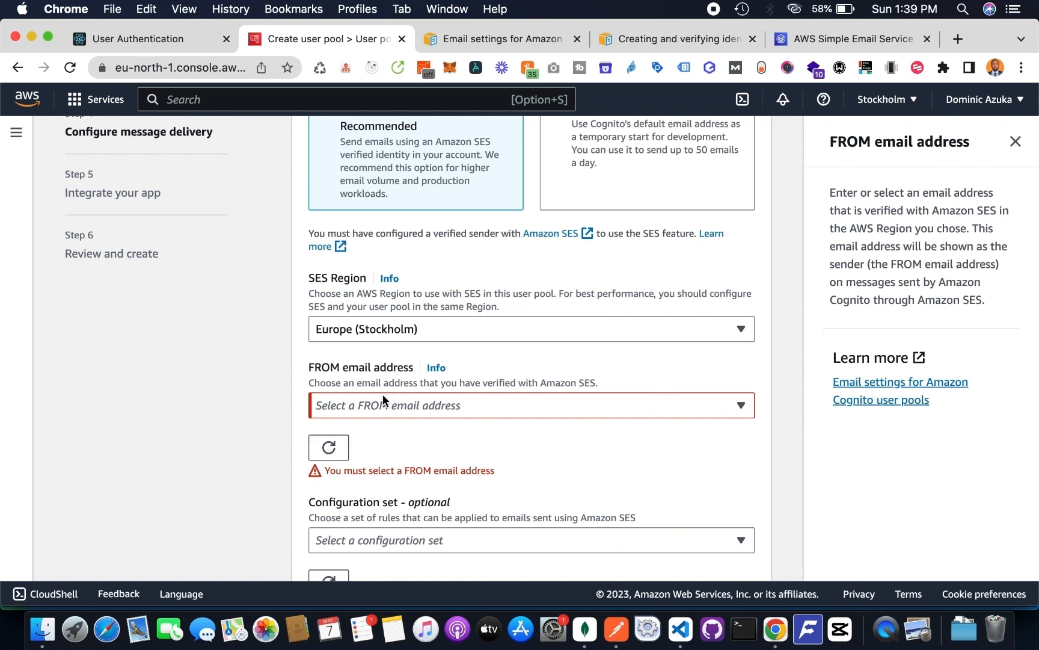
pyautogui.click(382, 402)
pyautogui.click(327, 453)
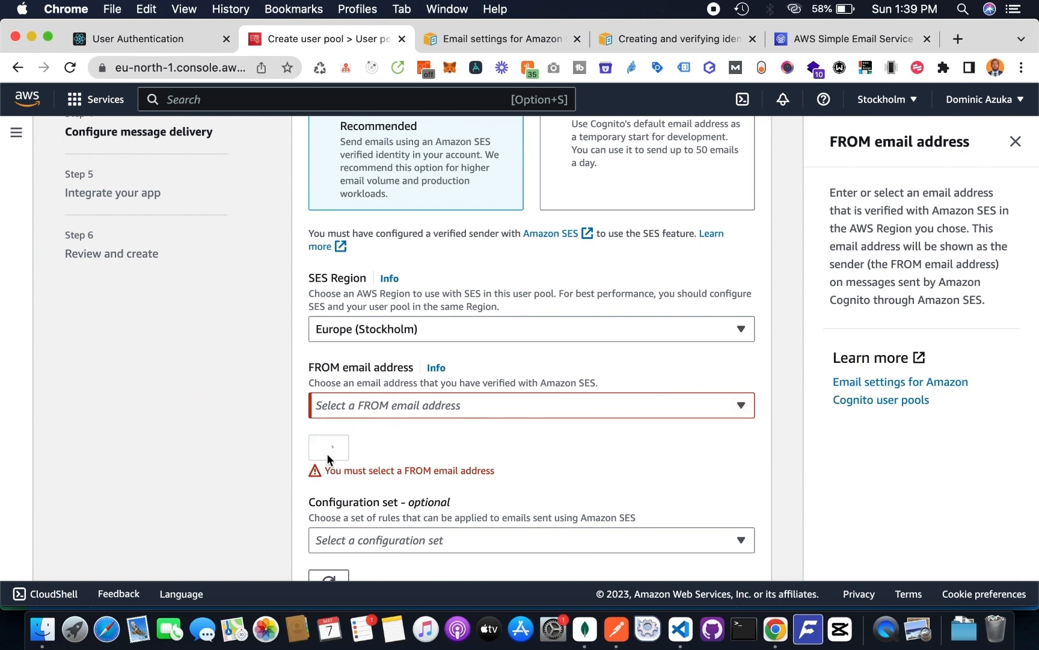
pyautogui.click(379, 404)
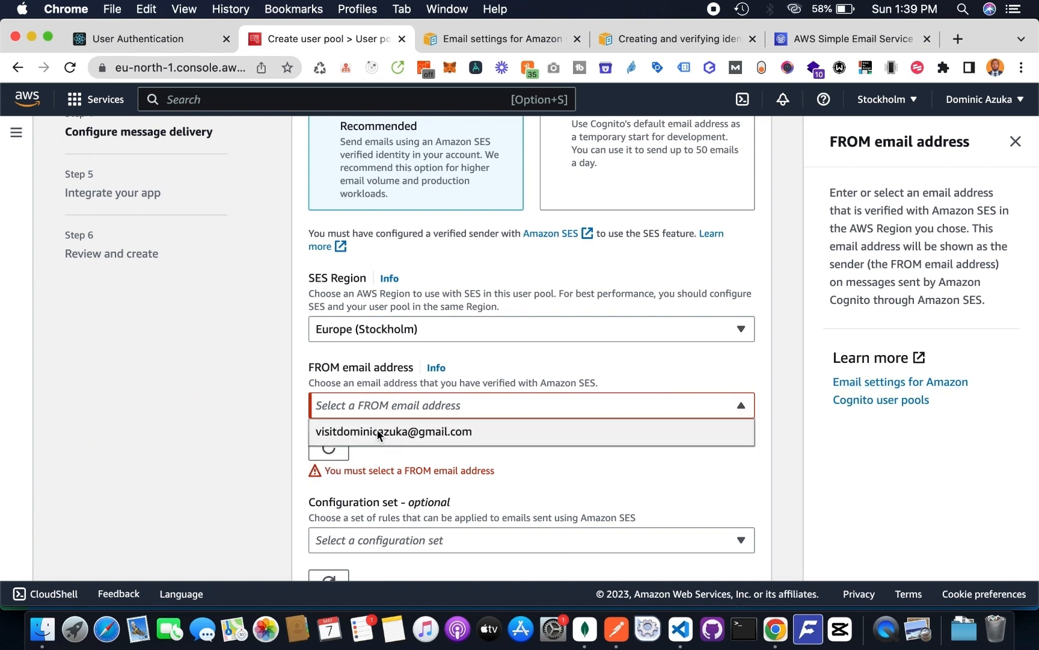
pyautogui.click(379, 432)
# - Replace the FROM sender name "React Auth App" with the sender's verified email address
pyautogui.scroll(-5, 496, 429)
pyautogui.click(317, 408)
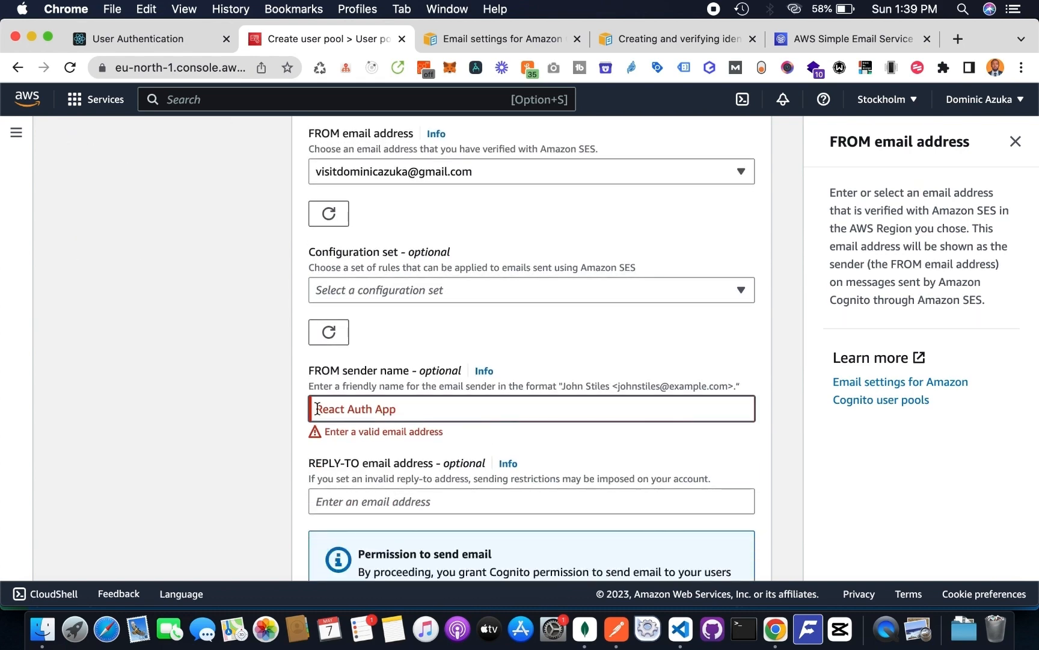
pyautogui.press('super+a')
pyautogui.press('BackSpace')
pyautogui.scroll(-3, 392, 409)
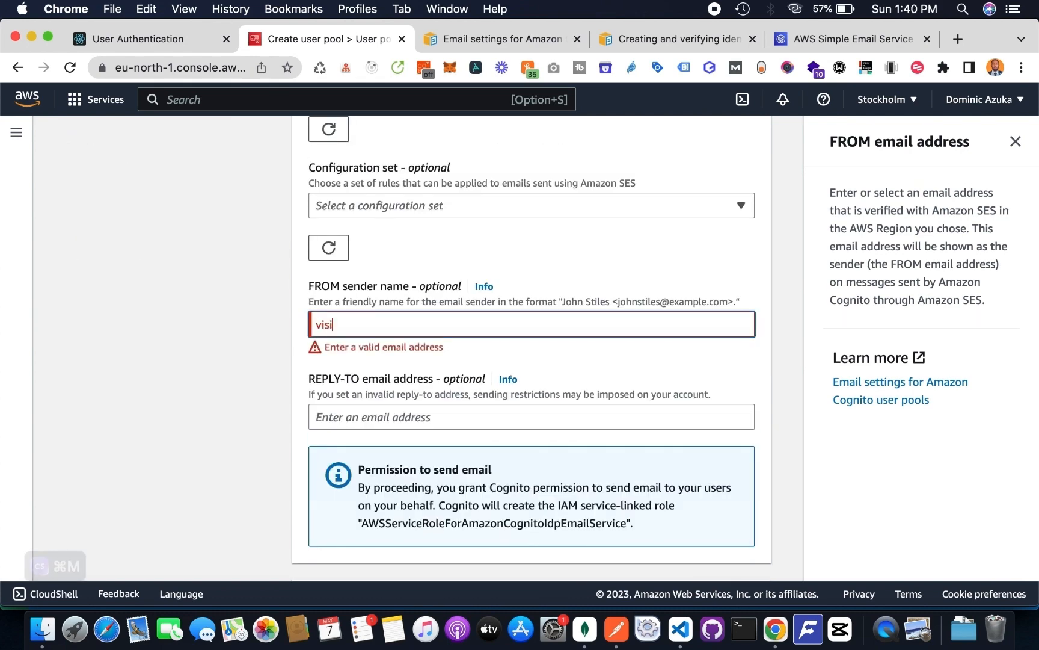
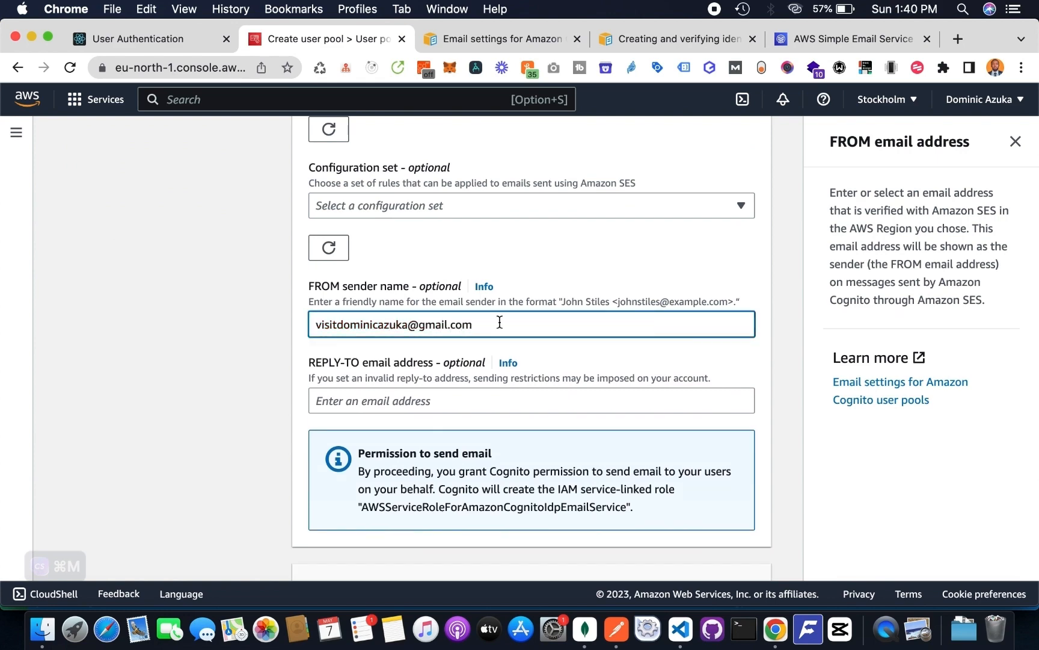
# - Complete the message delivery settings with the new SMS IAM role and continue to the app integration step
pyautogui.click(726, 270)
pyautogui.scroll(-10, 726, 270)
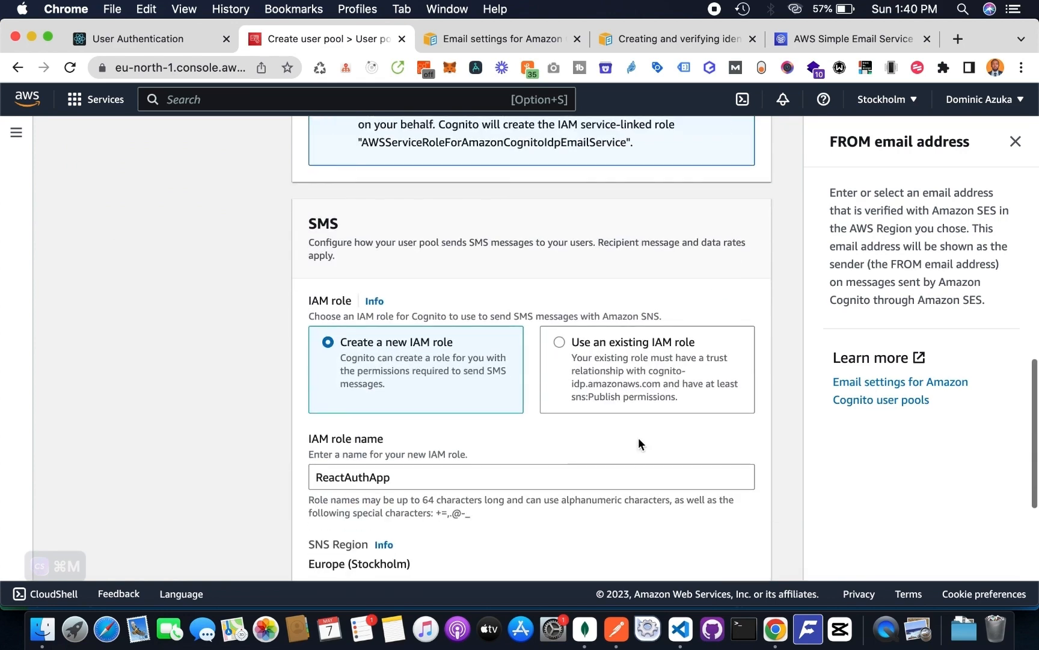
pyautogui.scroll(-5, 639, 440)
pyautogui.click(741, 551)
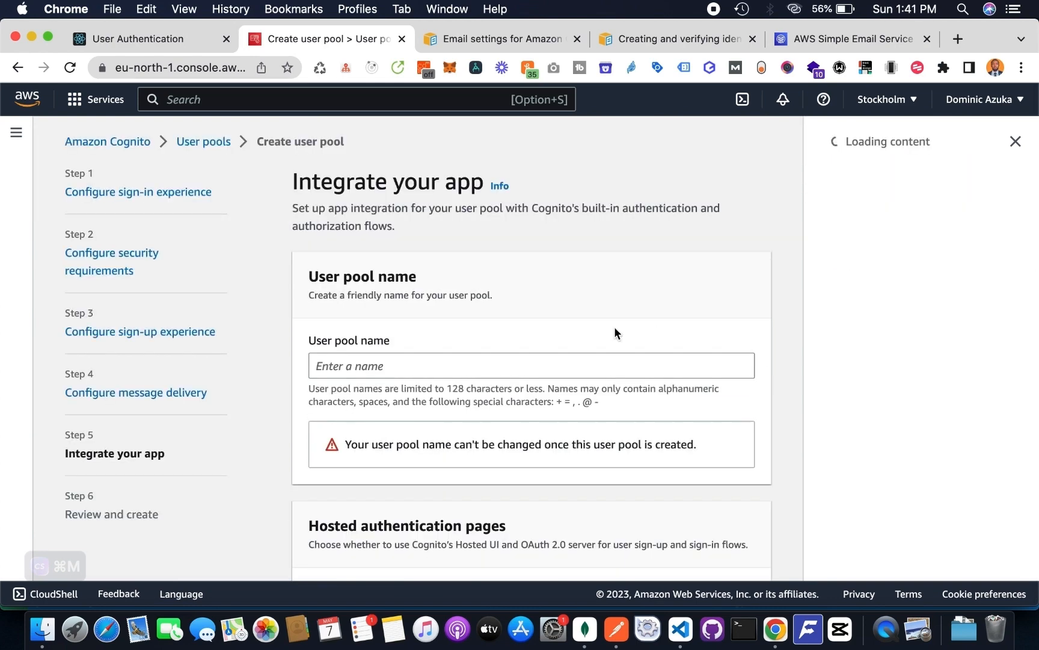
# - Name the user pool ReactAuthApp, without spaces
pyautogui.click(480, 362)
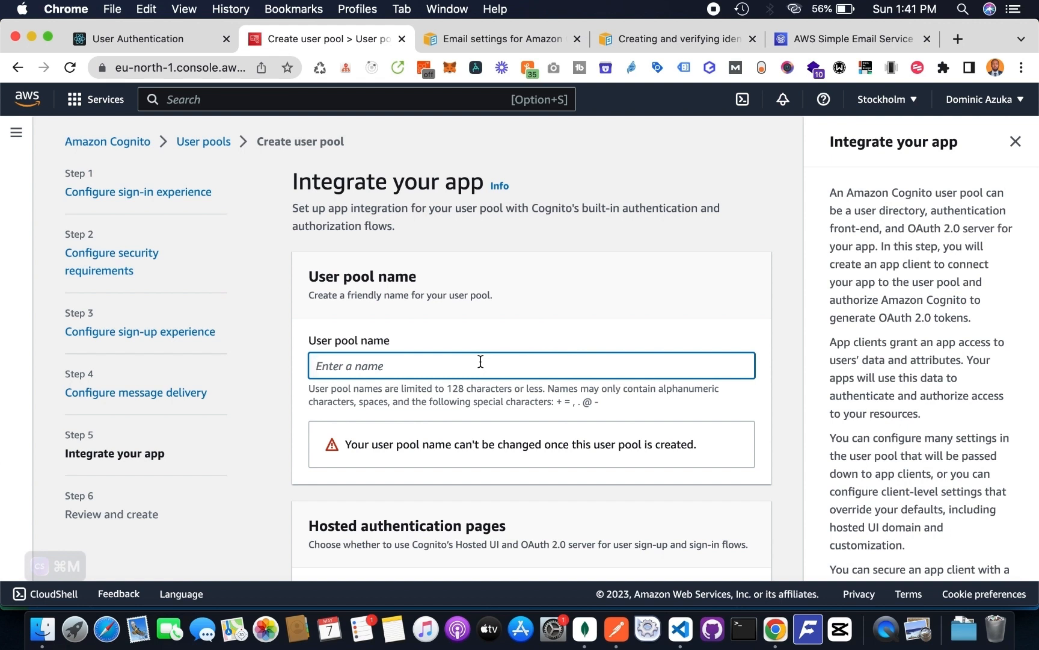
pyautogui.write('Rea')
pyautogui.press('super+a')
pyautogui.press('super+c')
pyautogui.press('BackSpace')
pyautogui.press('super+v')
pyautogui.press('Left')
pyautogui.press('Left')
pyautogui.press('Left')
pyautogui.press('BackSpace')
# - Name the app client "React Auth App" with no client secret generated, and continue to the review step
pyautogui.scroll(-13, 367, 283)
pyautogui.click(368, 283)
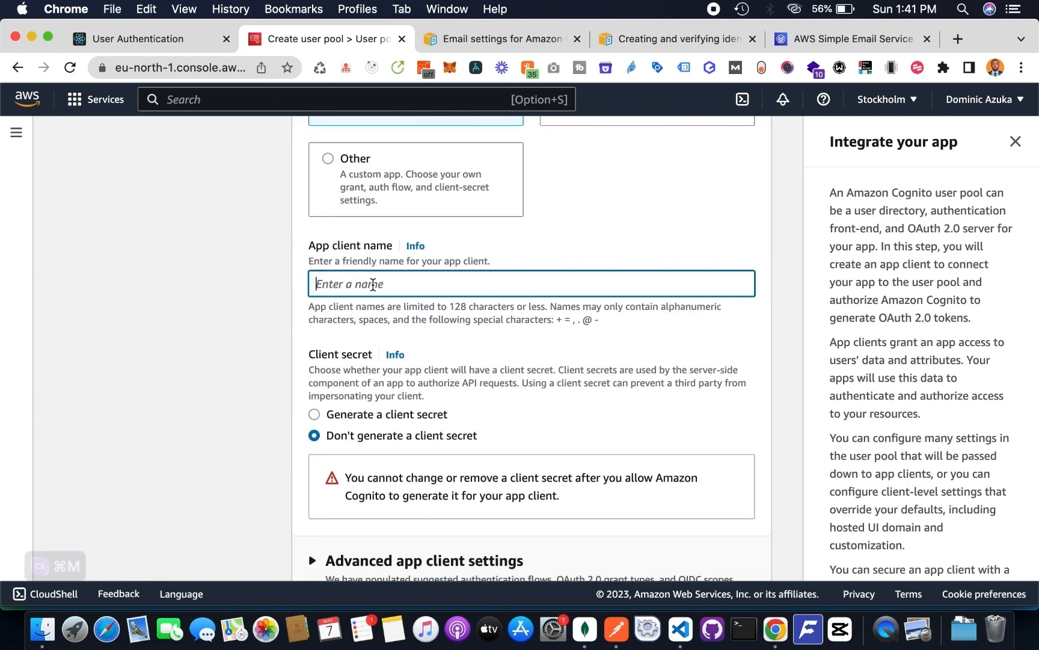
pyautogui.press('super+v')
pyautogui.scroll(-5, 373, 284)
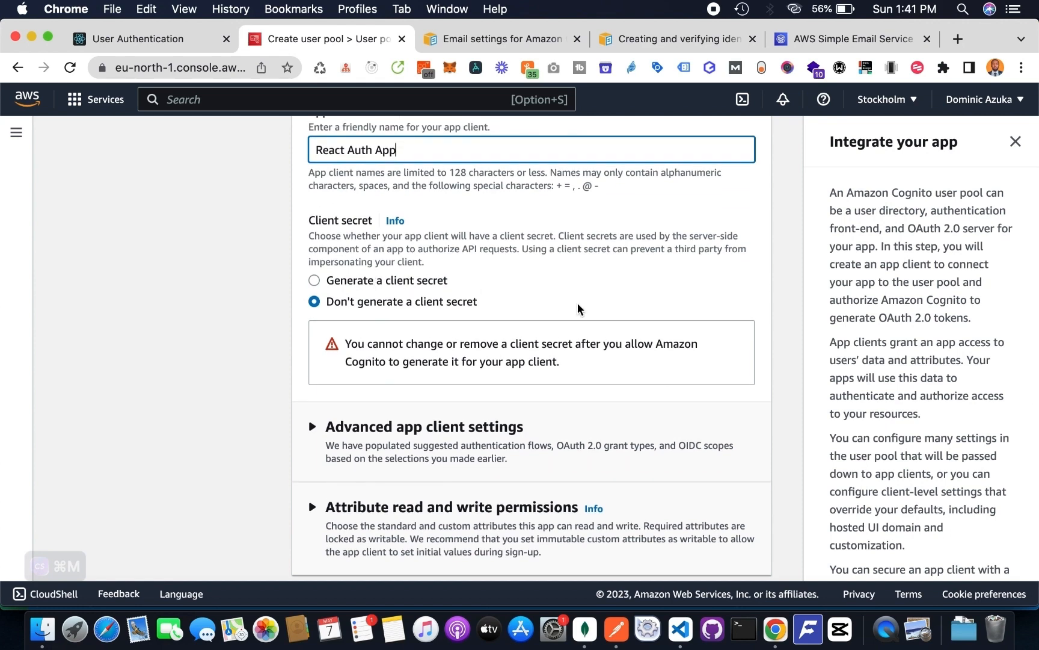
pyautogui.scroll(-2, 541, 325)
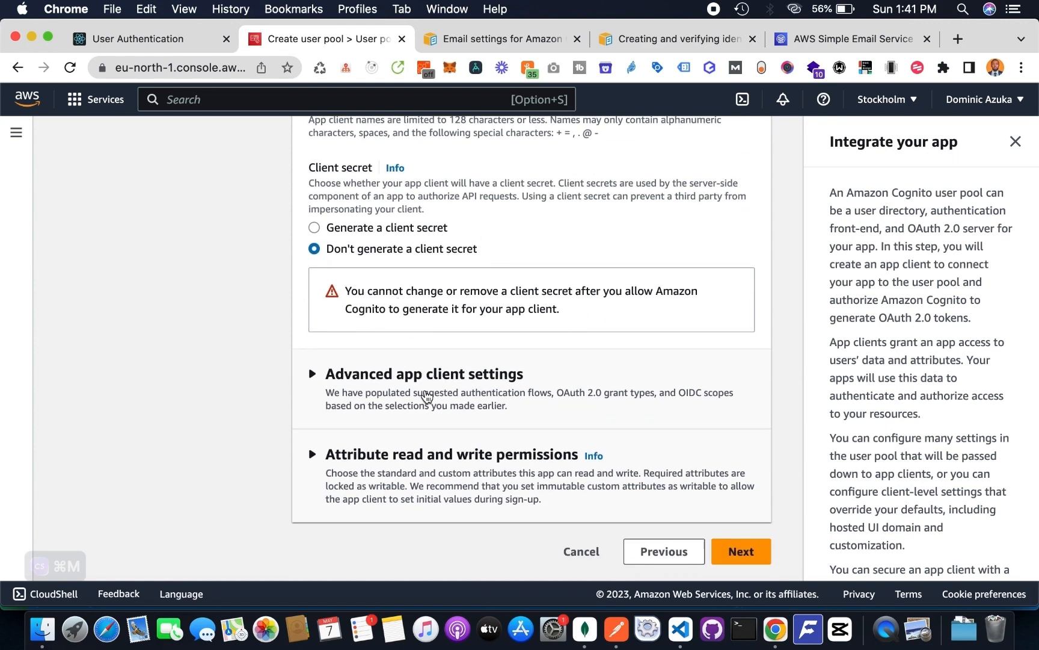
pyautogui.click(337, 392)
pyautogui.scroll(-10, 337, 394)
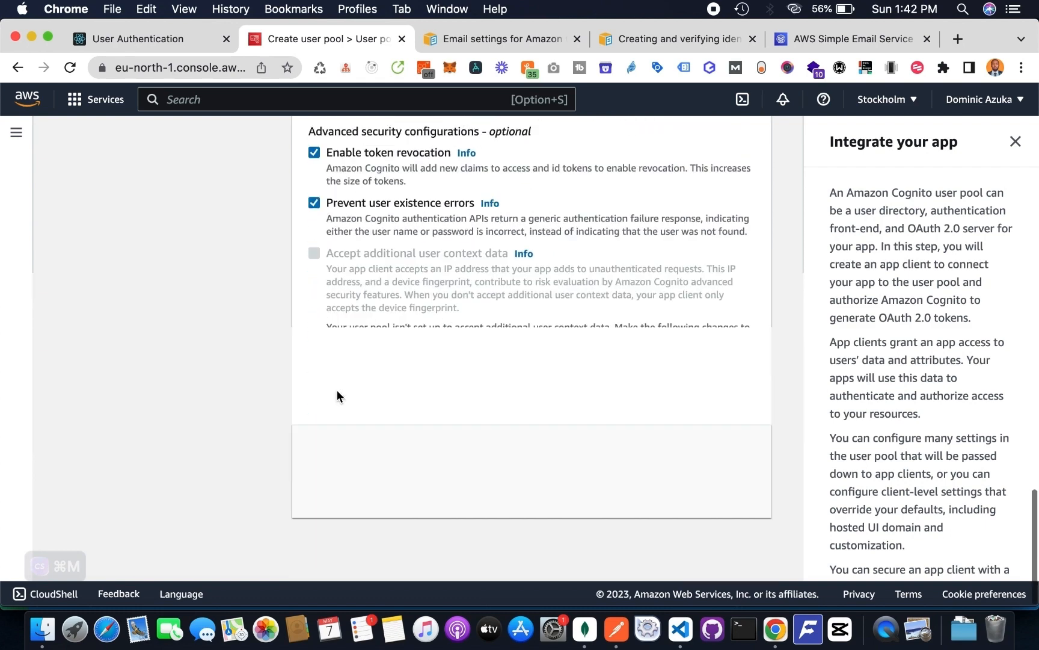
pyautogui.click(738, 550)
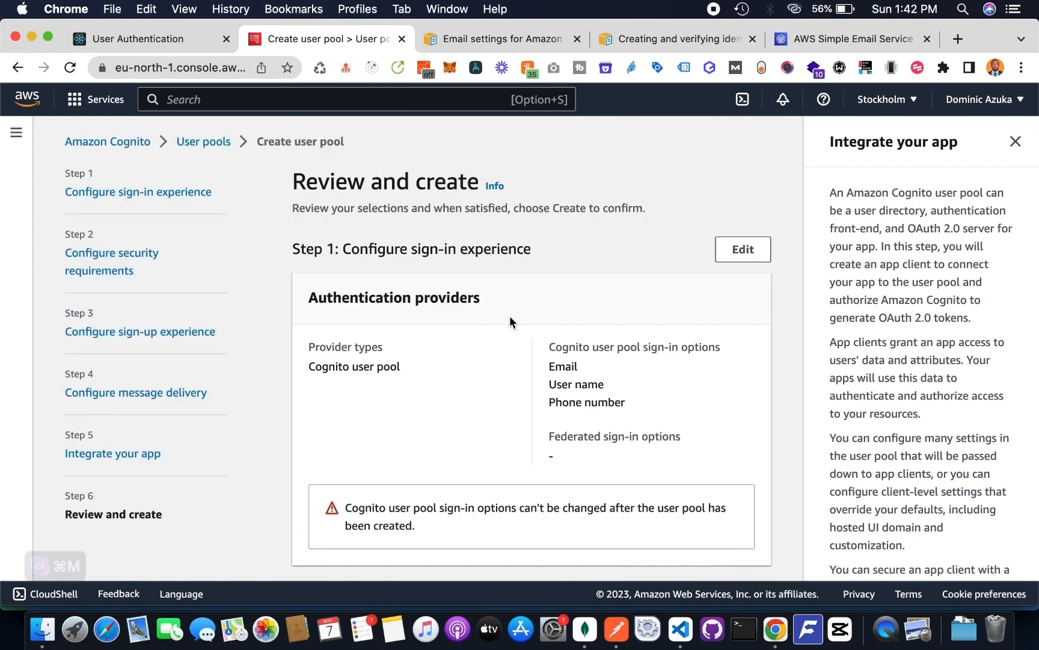
# - Review the sign-in, security, sign-up, message delivery and app client settings of the new user pool
pyautogui.scroll(-4, 509, 315)
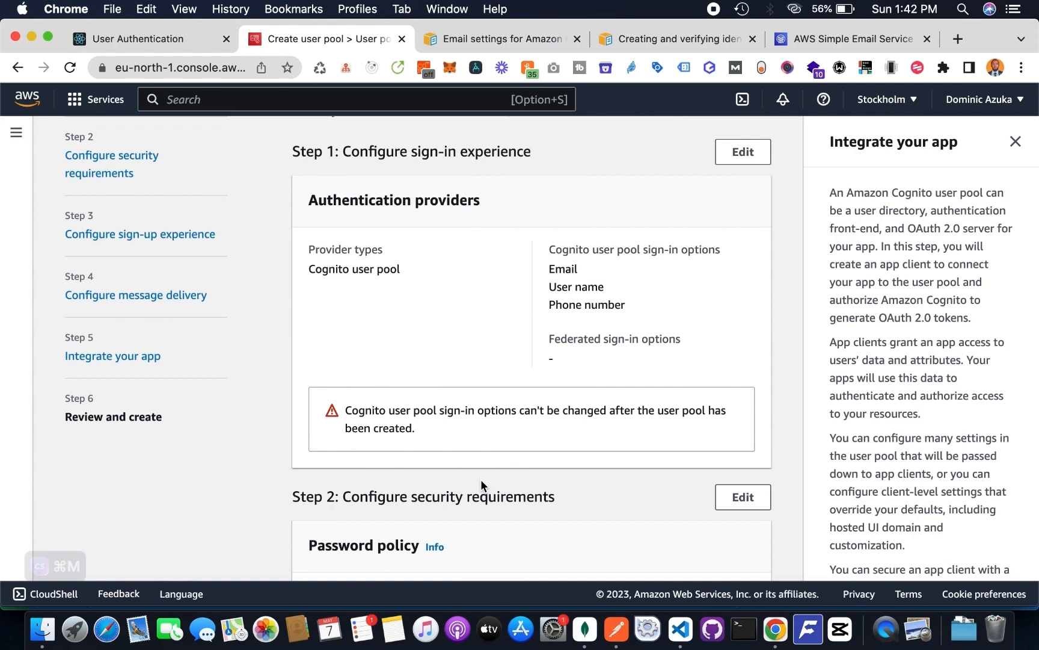
pyautogui.scroll(-1, 480, 478)
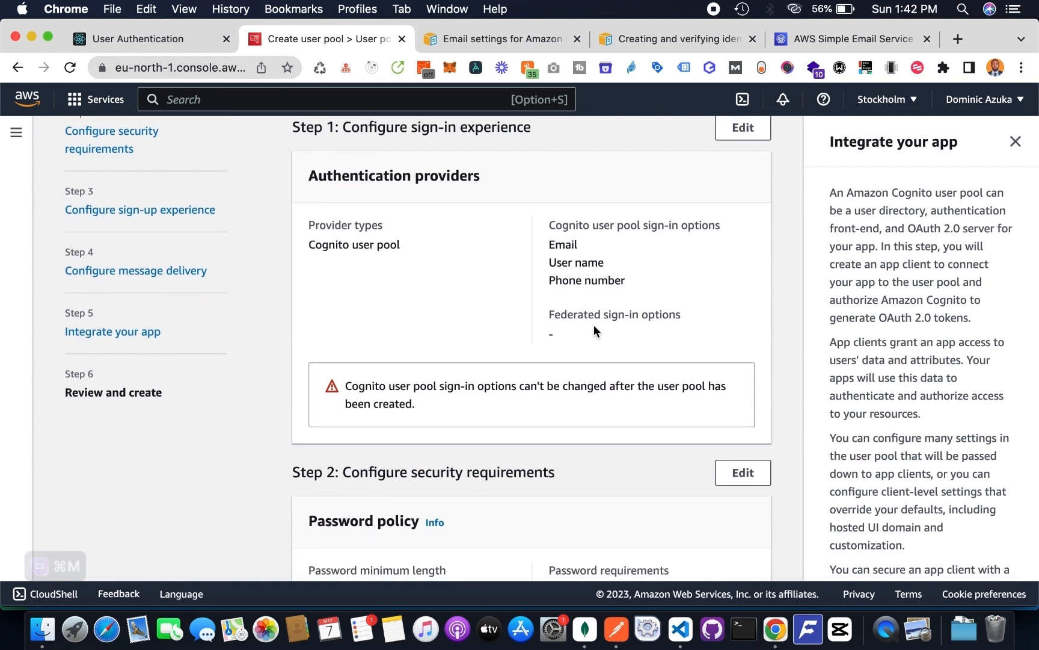
pyautogui.scroll(-10, 593, 325)
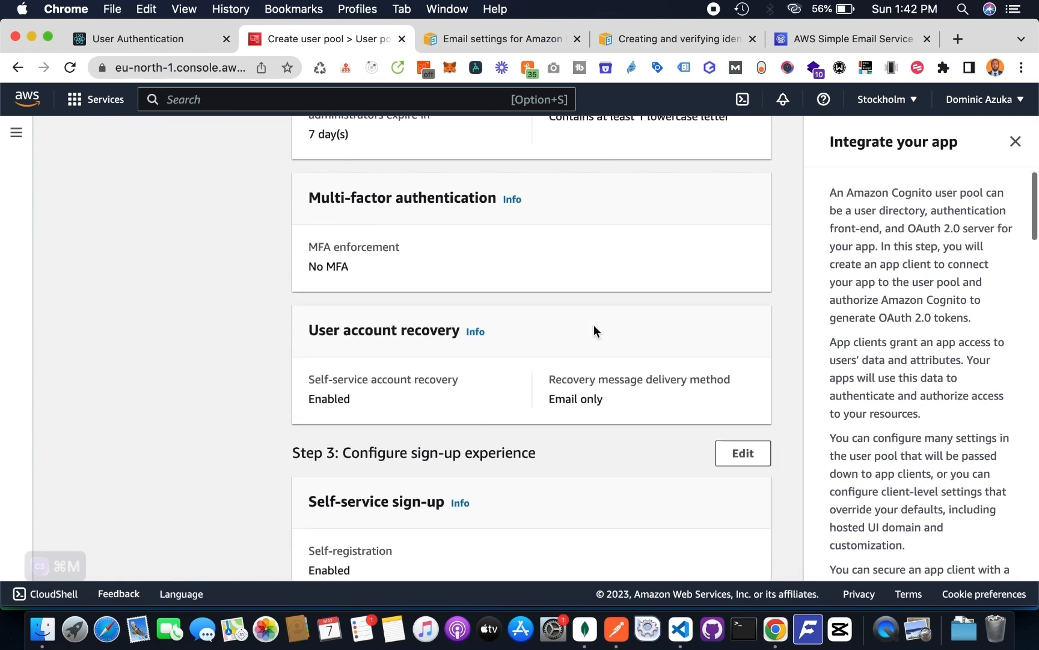
pyautogui.scroll(-3, 594, 325)
pyautogui.scroll(2, 593, 327)
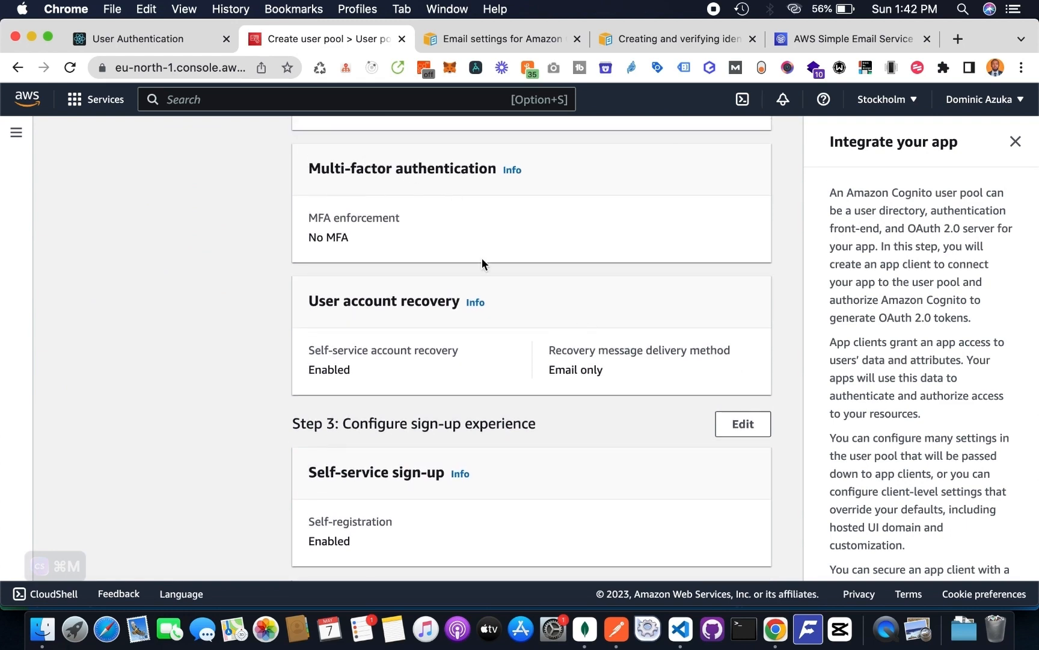
pyautogui.scroll(-8, 481, 263)
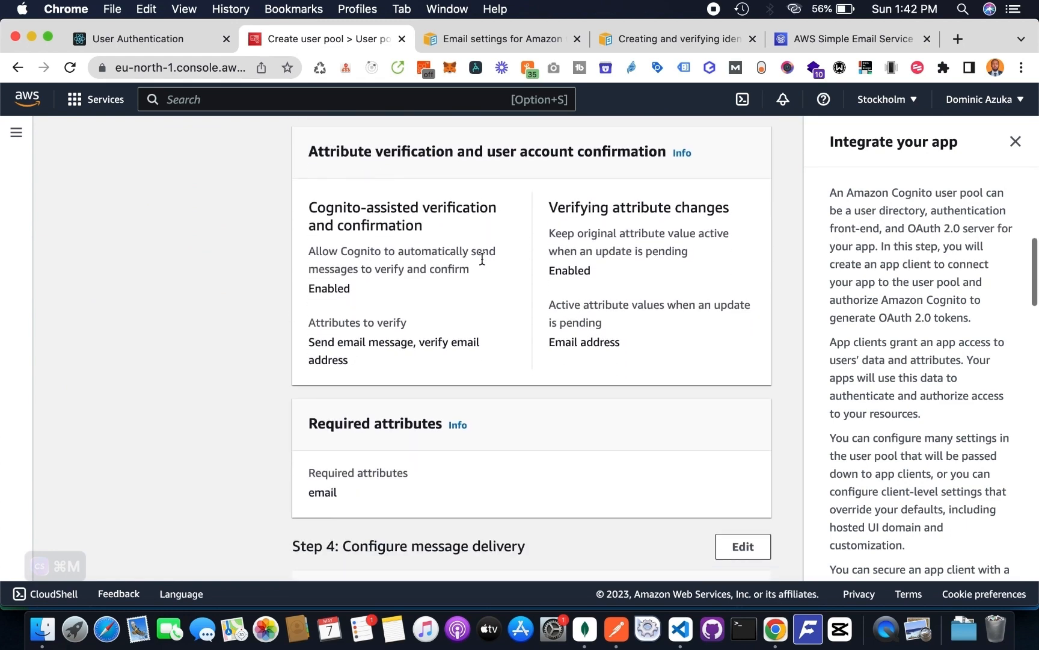
pyautogui.scroll(-13, 482, 259)
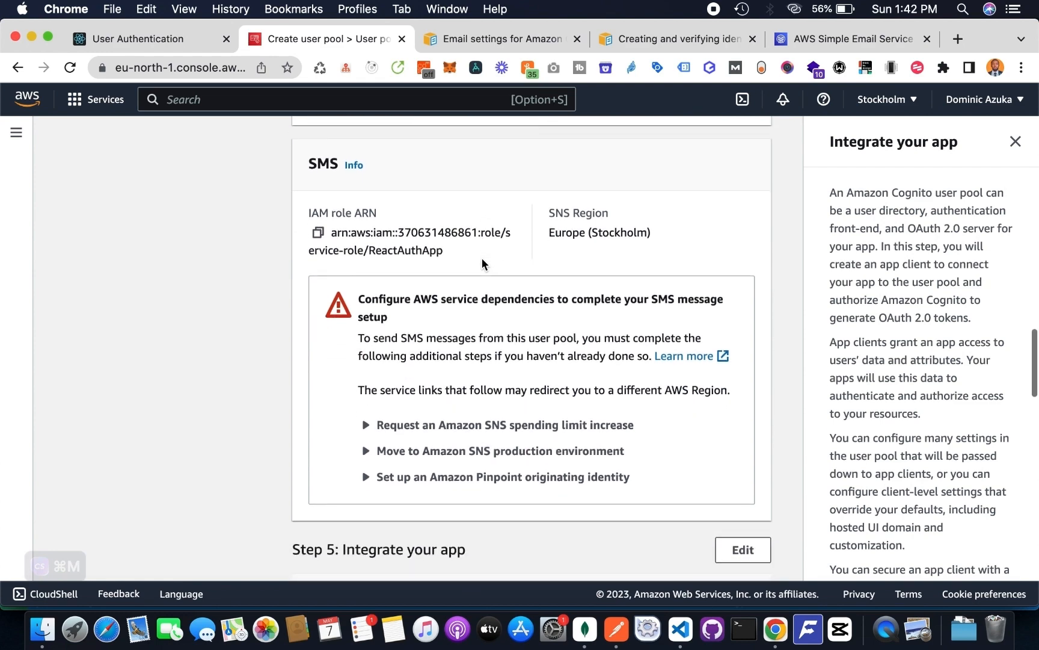
pyautogui.scroll(-1, 482, 265)
pyautogui.scroll(-1, 534, 411)
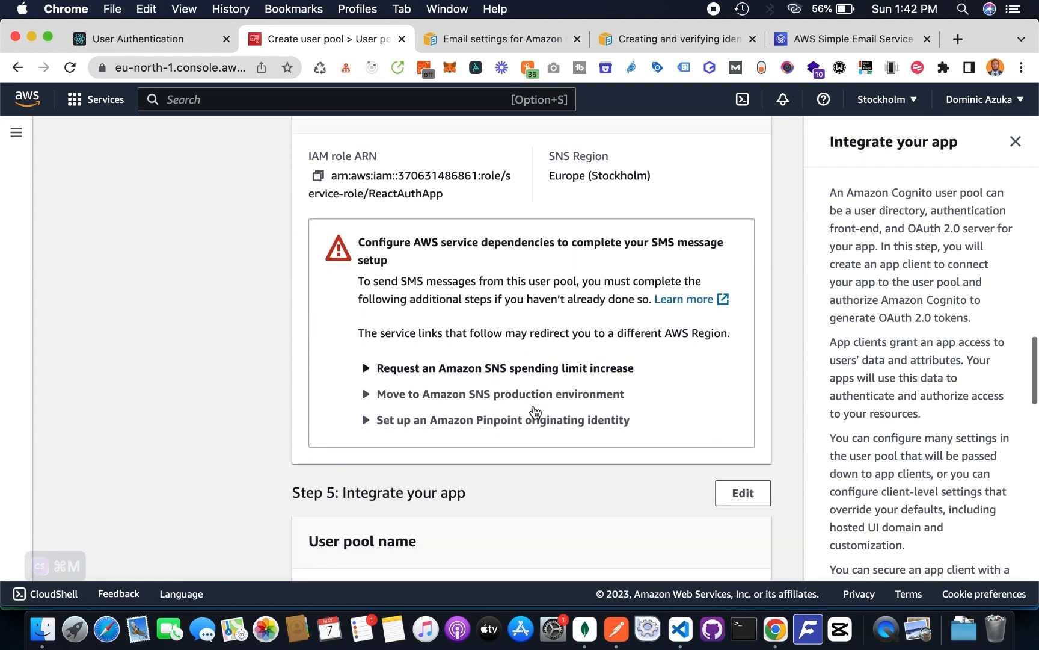
pyautogui.scroll(-9, 536, 397)
pyautogui.scroll(1, 635, 406)
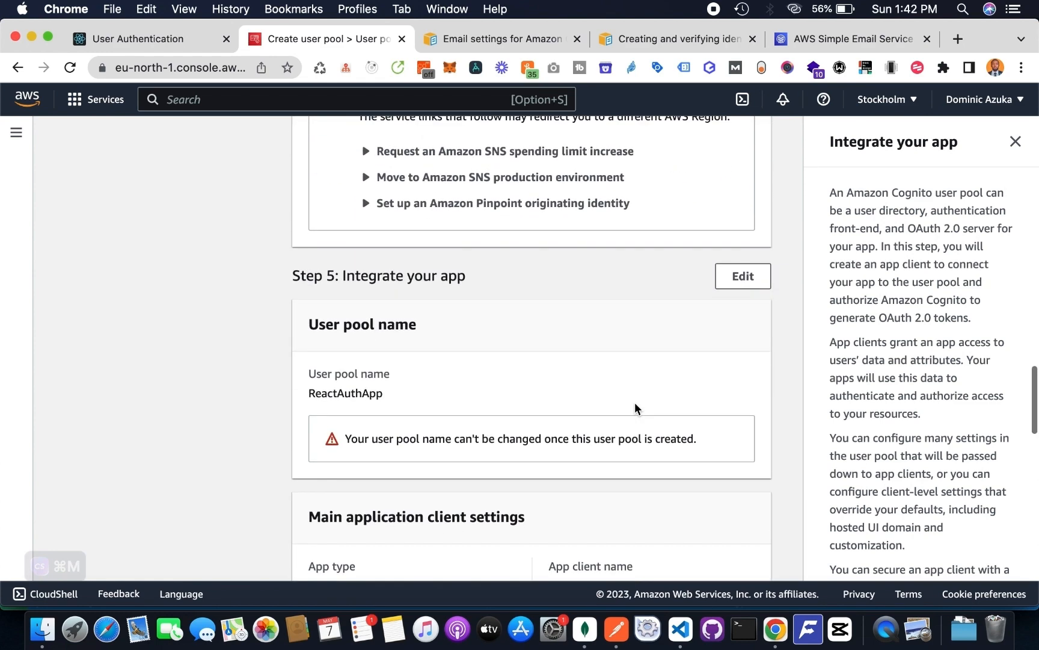
pyautogui.scroll(-17, 635, 408)
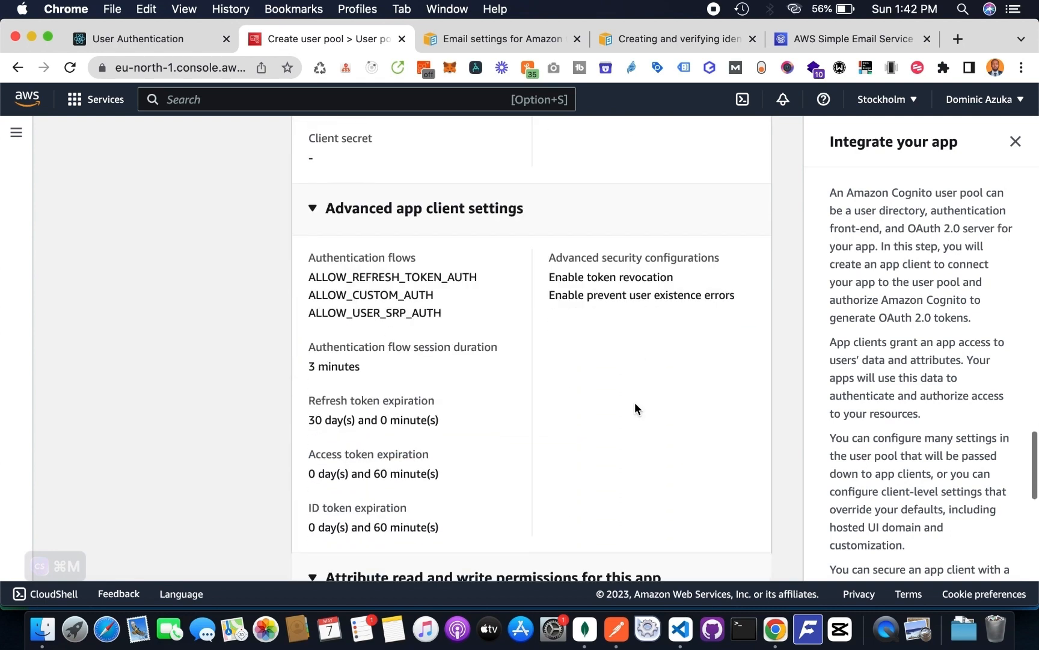
pyautogui.scroll(-20, 635, 406)
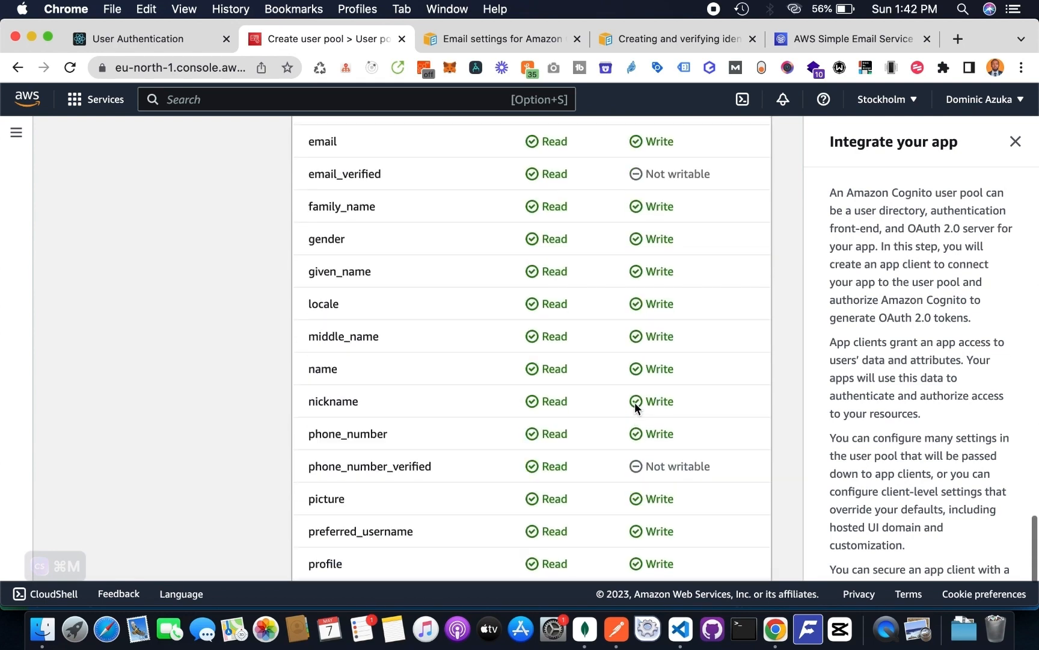
pyautogui.scroll(-6, 634, 402)
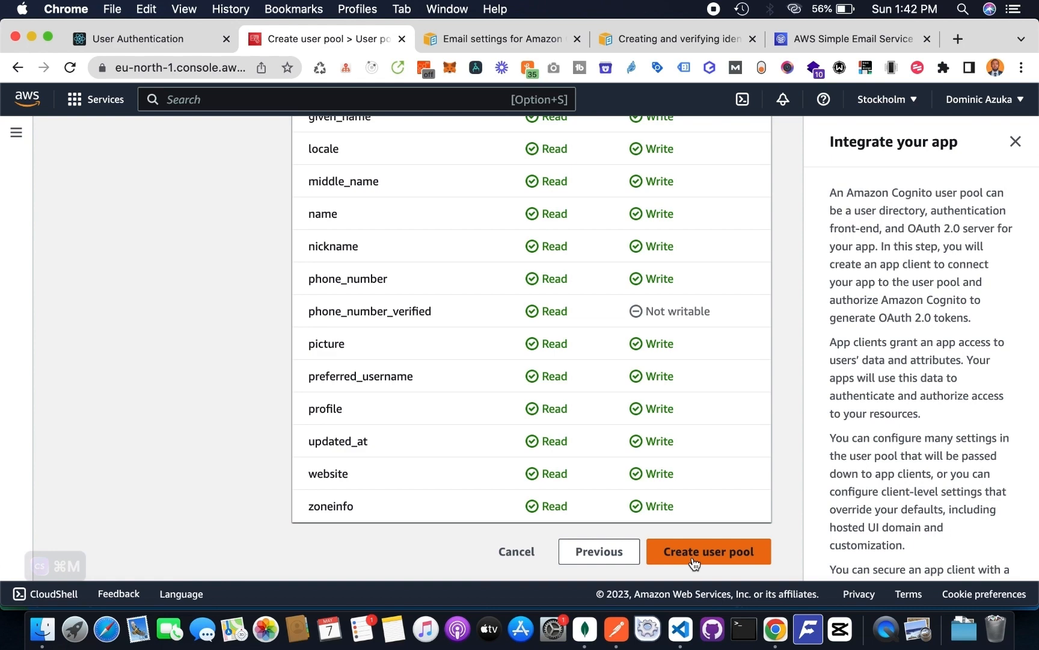
# - Create the user pool and open the ReactAuthApp overview
pyautogui.click(694, 554)
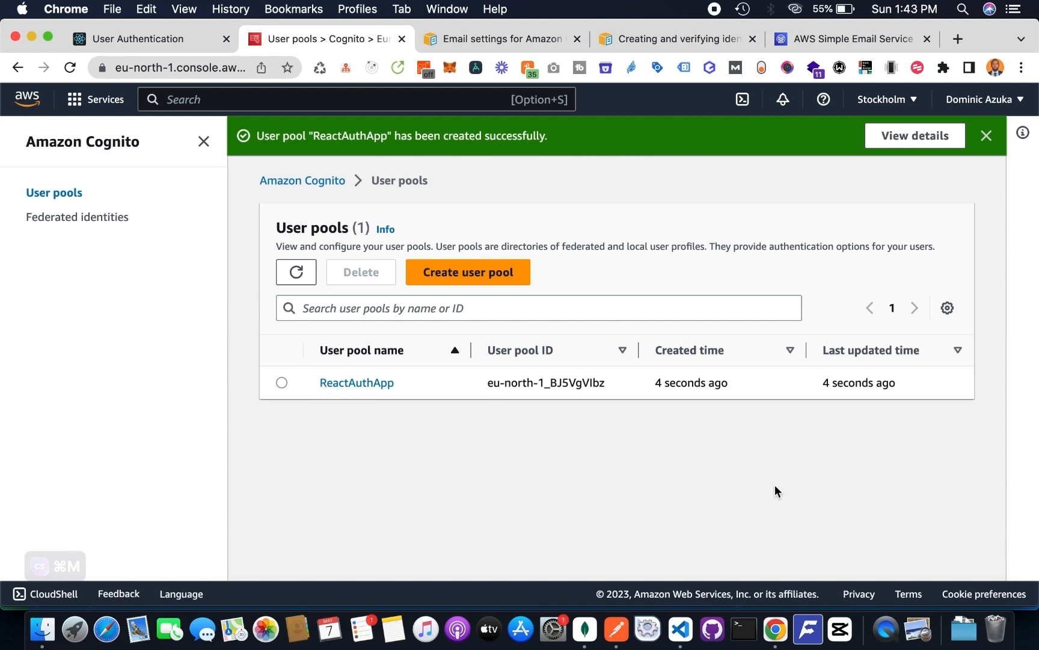
pyautogui.click(354, 384)
pyautogui.scroll(-2, 584, 450)
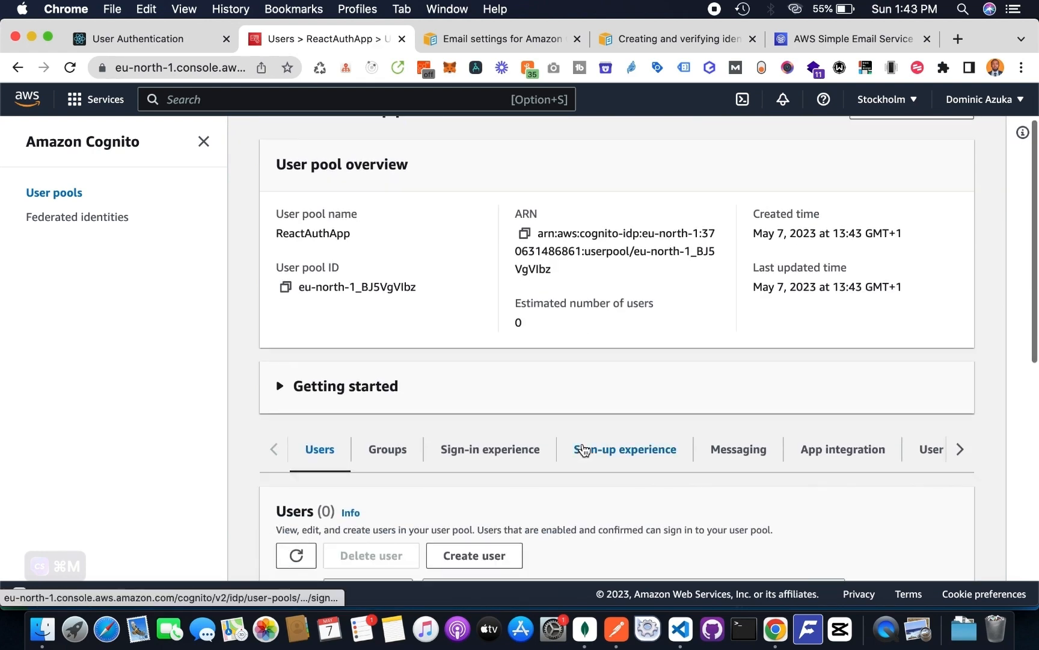
pyautogui.scroll(1, 582, 450)
# - Switch to Visual Studio Code, open the server's .env file and enlarge the editor area to show the AWS variables
pyautogui.click(681, 629)
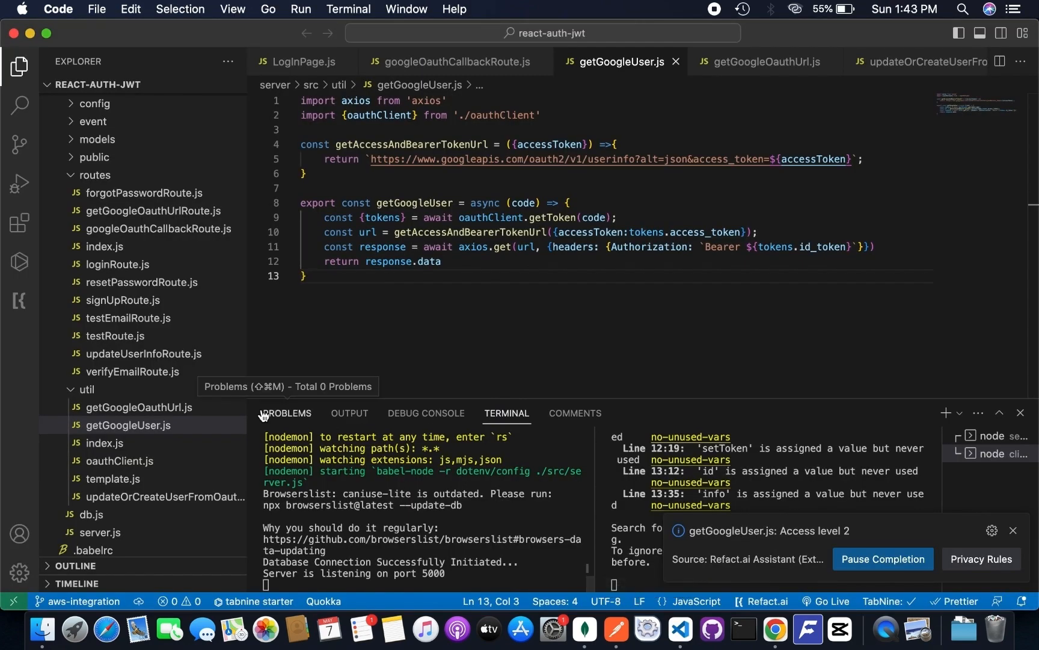
pyautogui.scroll(-5, 132, 445)
pyautogui.click(118, 459)
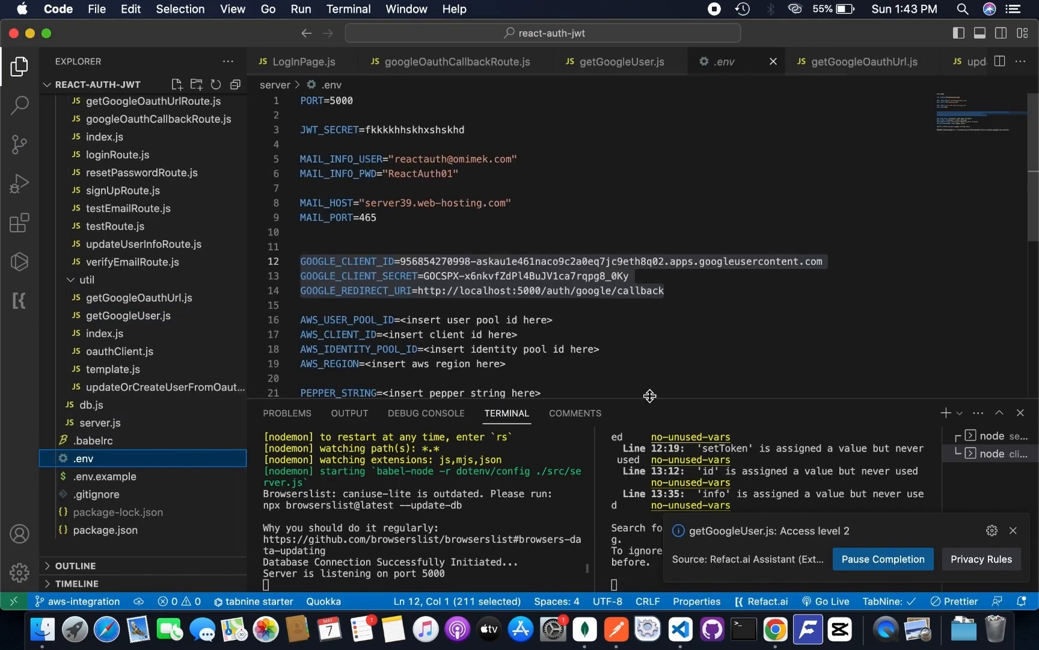
pyautogui.moveTo(651, 399); pyautogui.dragTo(651, 512)
pyautogui.click(629, 421)
pyautogui.click(617, 368)
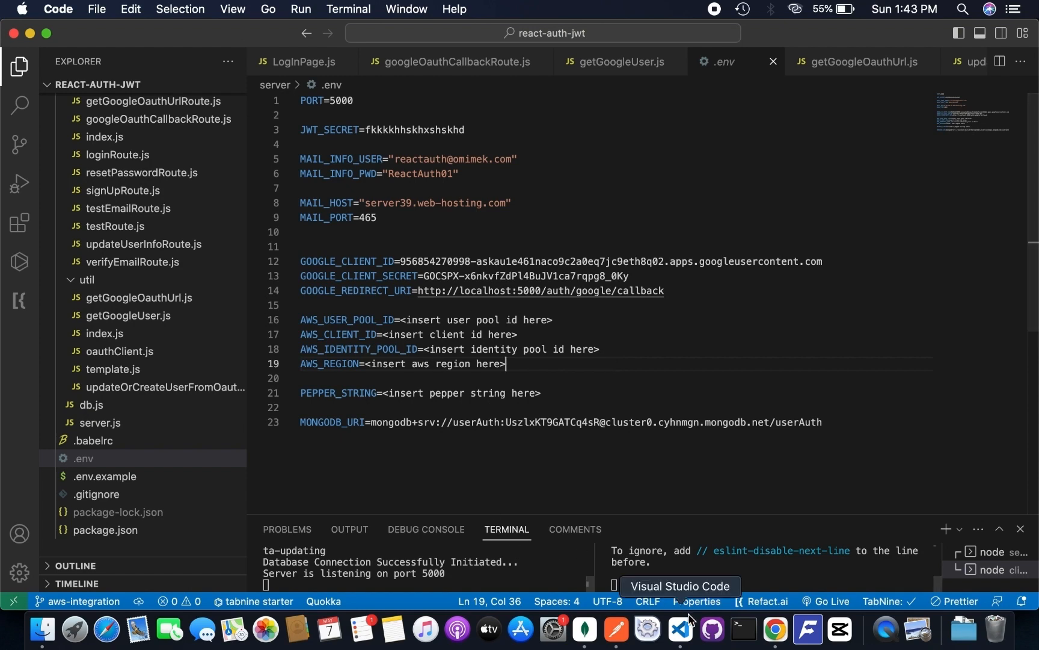
# - Copy the user pool ID from the Cognito console in Chrome and paste it over the AWS_USER_POOL_ID placeholder in .env
pyautogui.click(776, 628)
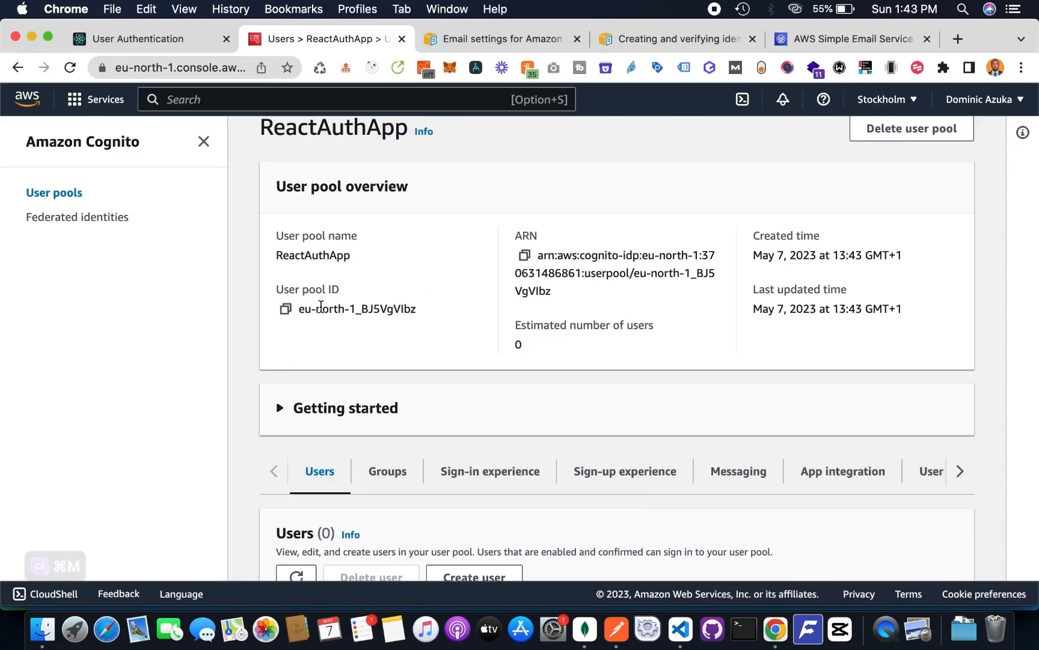
pyautogui.click(285, 308)
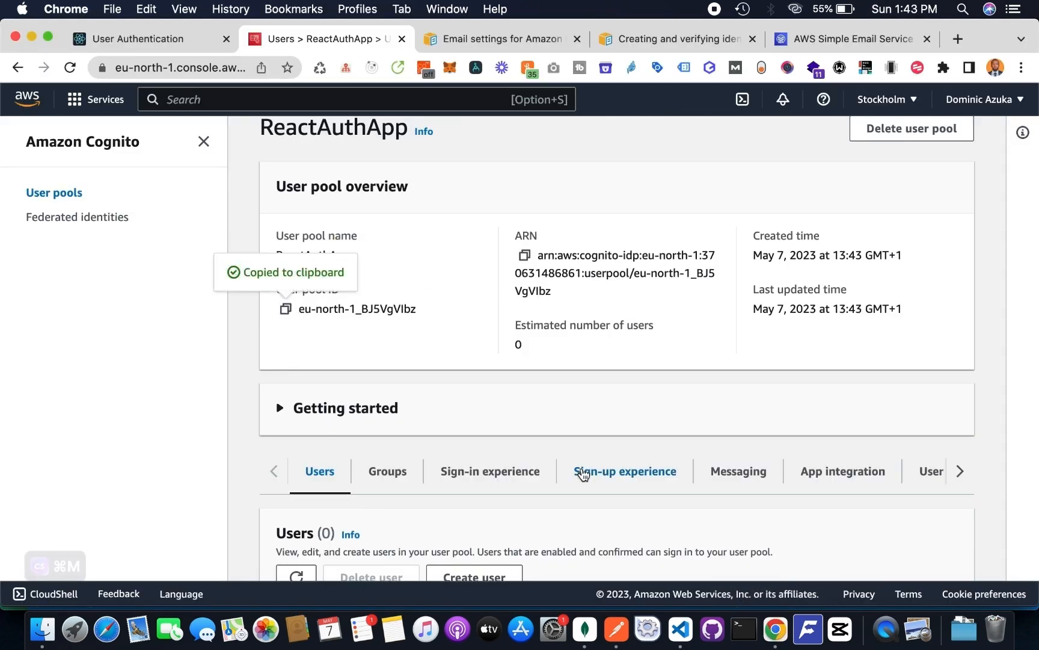
pyautogui.click(681, 628)
pyautogui.moveTo(398, 320); pyautogui.dragTo(552, 319)
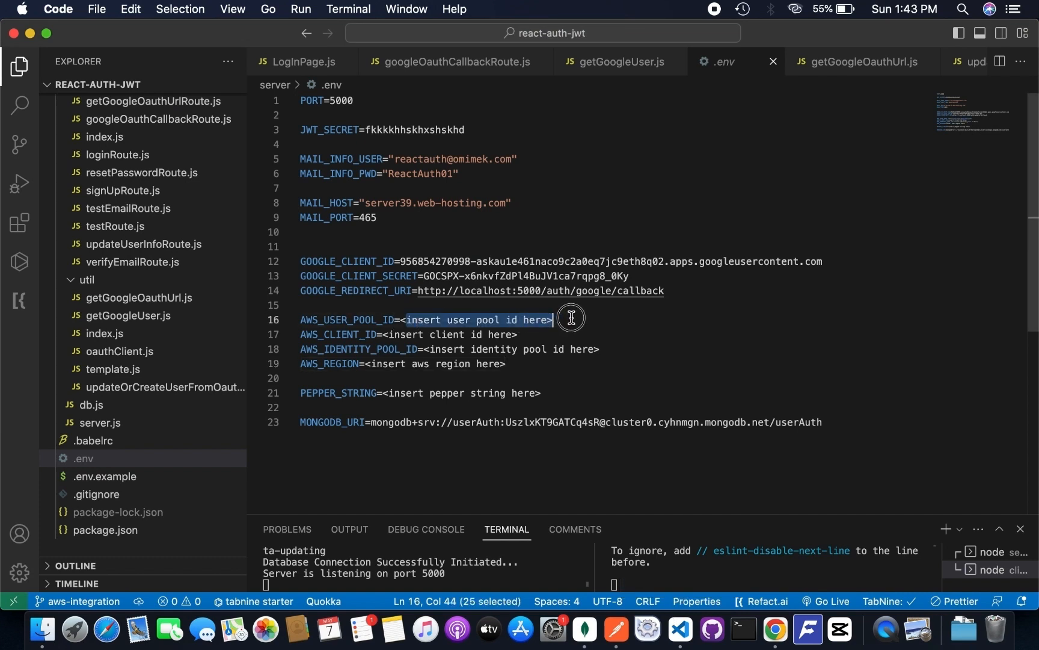
pyautogui.press('BackSpace')
pyautogui.press('super+v')
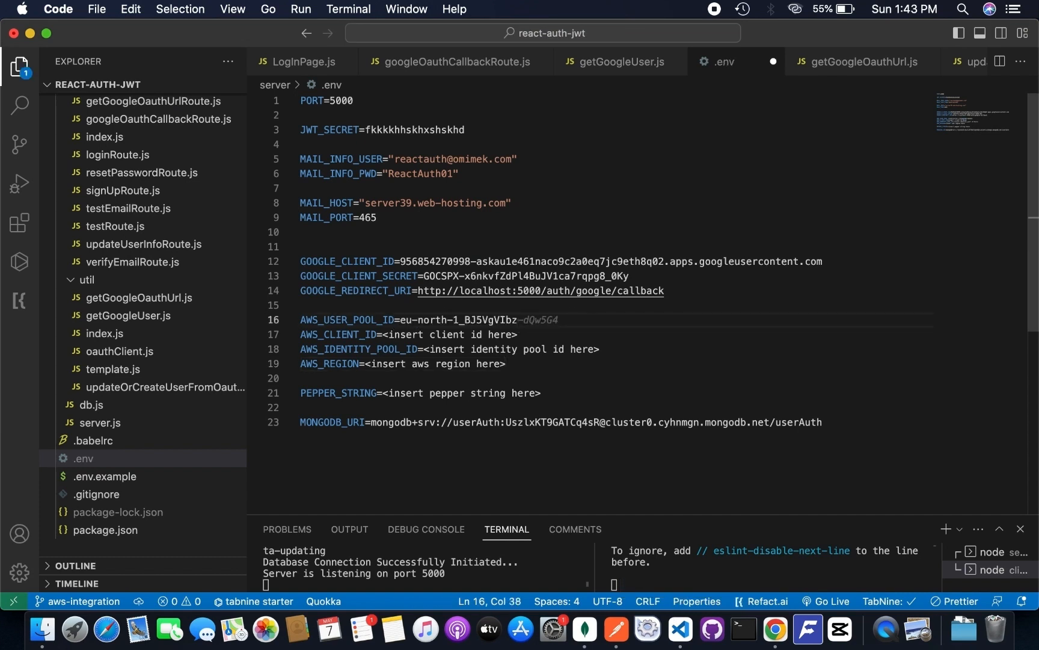
# - Return to Chrome and select the React Auth App client ID in the user pool's app integration settings for copying
pyautogui.click(776, 628)
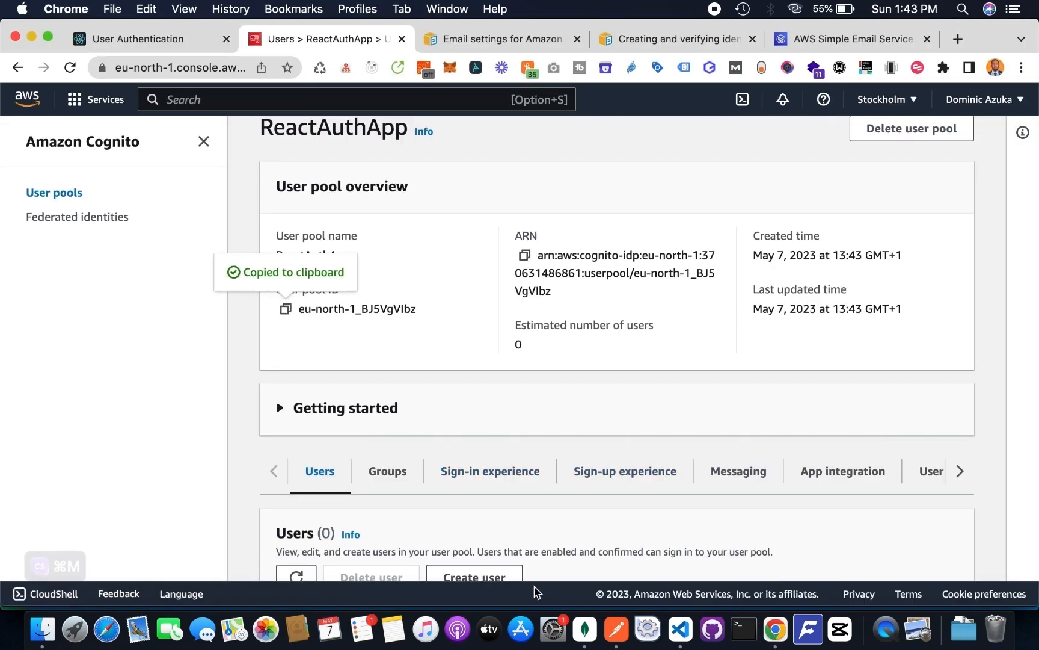
pyautogui.click(680, 629)
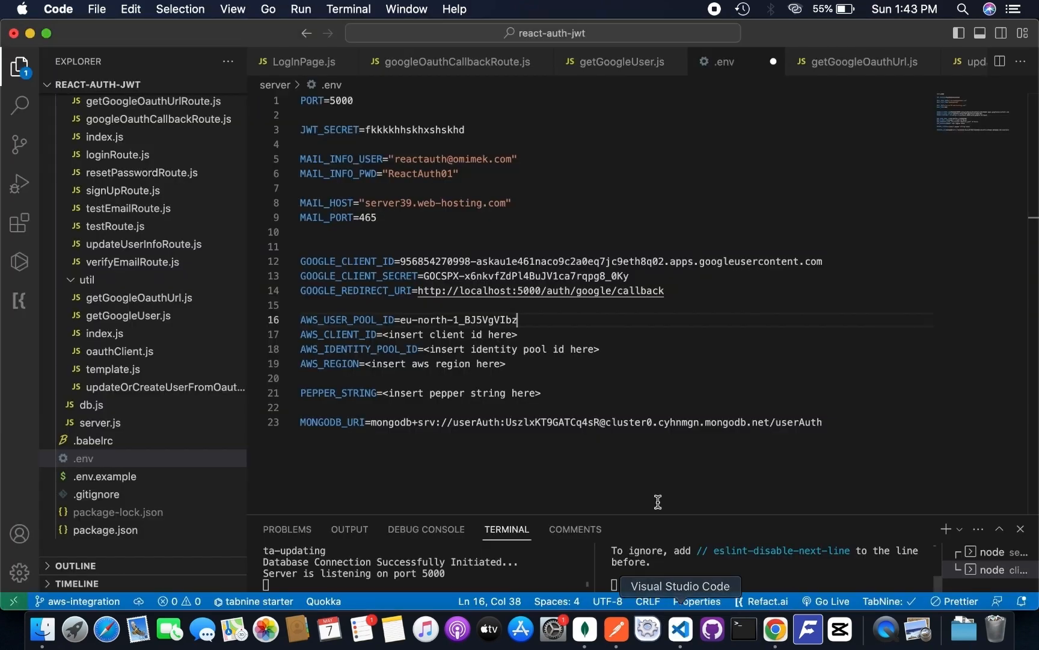
pyautogui.click(776, 628)
pyautogui.scroll(-3, 604, 392)
pyautogui.click(818, 278)
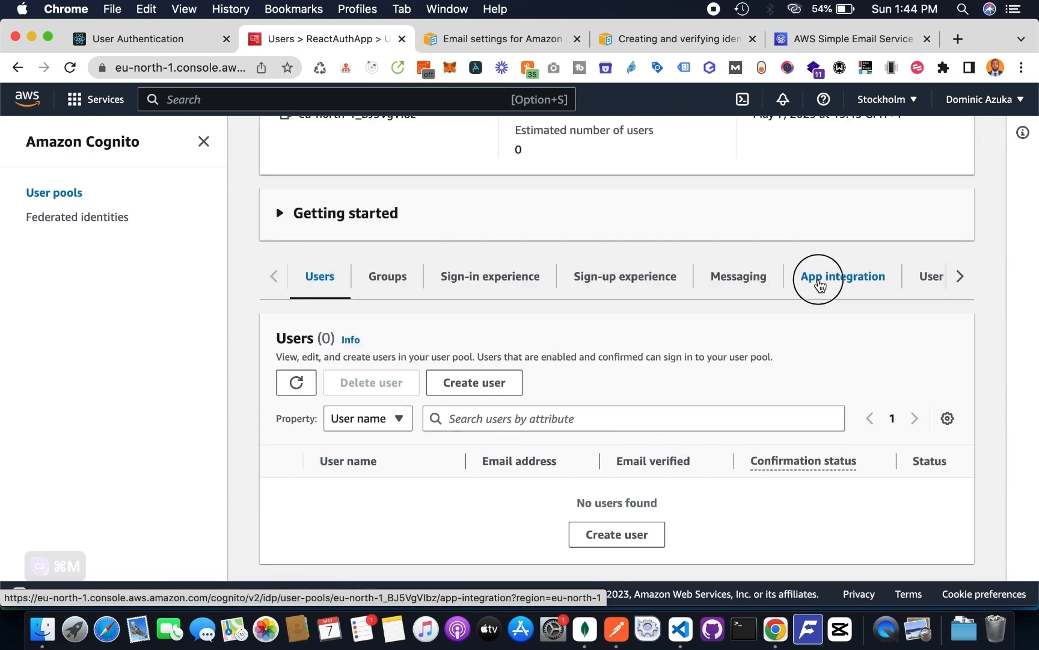
pyautogui.scroll(-5, 652, 383)
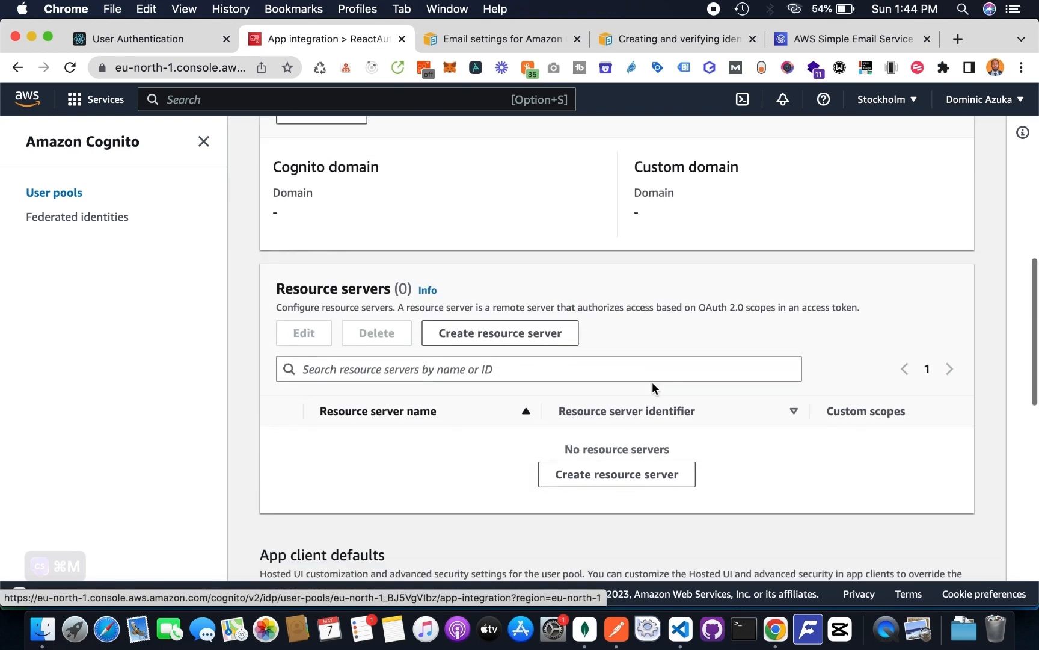
pyautogui.scroll(4, 652, 383)
pyautogui.scroll(-10, 707, 402)
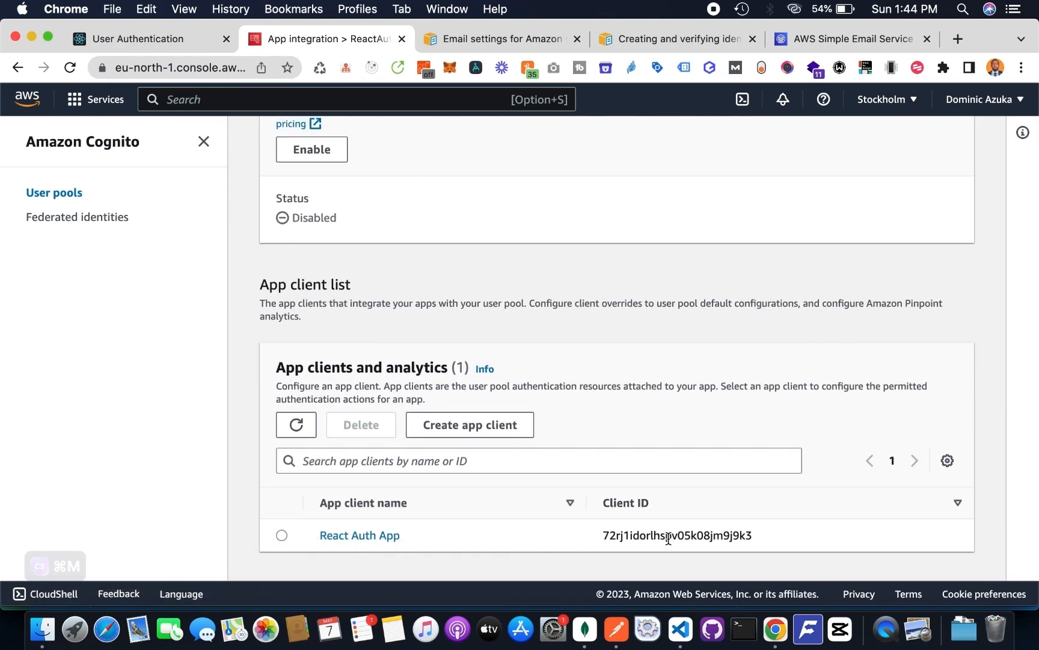
pyautogui.moveTo(613, 537); pyautogui.dragTo(585, 536)
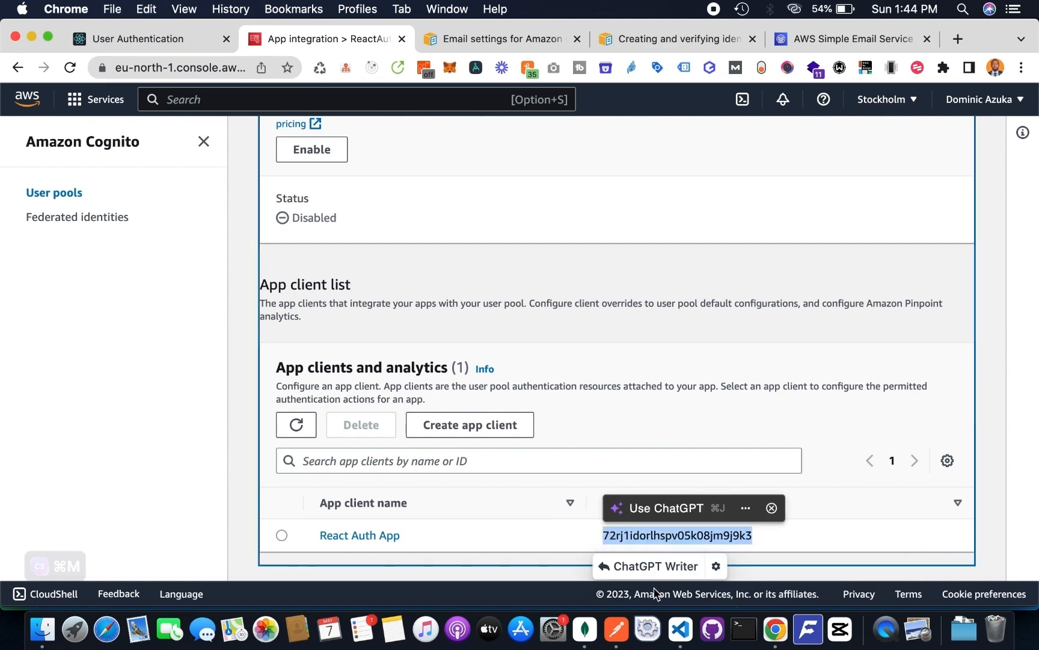
# - Switch to Visual Studio Code and replace the AWS_CLIENT_ID placeholder in .env with the copied app client ID
pyautogui.click(683, 630)
pyautogui.moveTo(383, 334); pyautogui.dragTo(524, 334)
pyautogui.press('super+v')
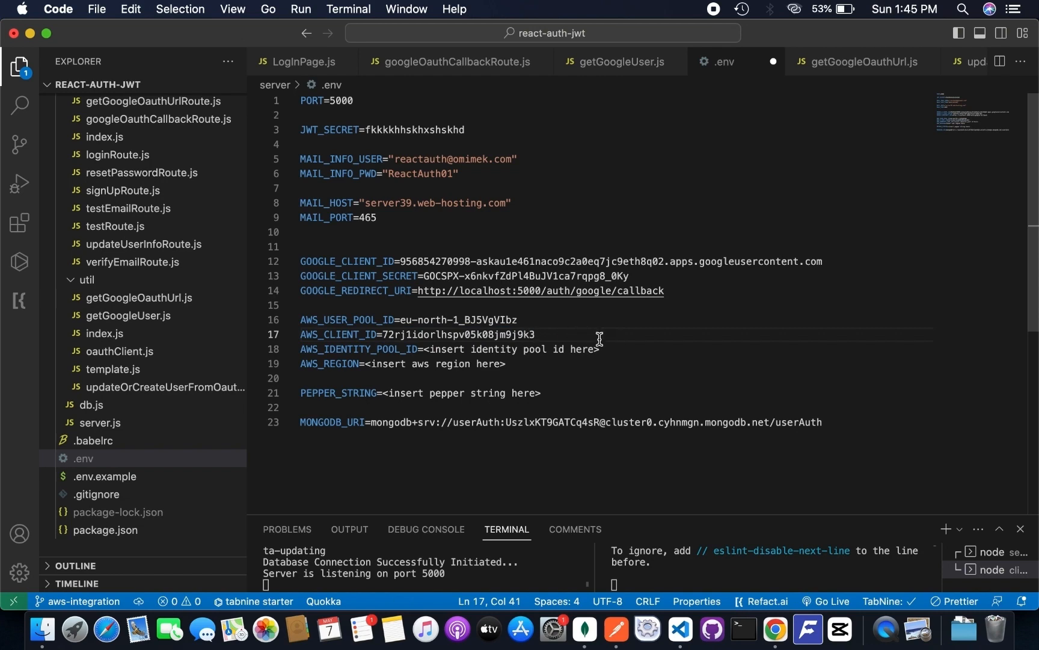
# - Switch to Chrome and select the eu-north-1 region within the ReactAuthApp user pool's ARN for copying
pyautogui.click(776, 628)
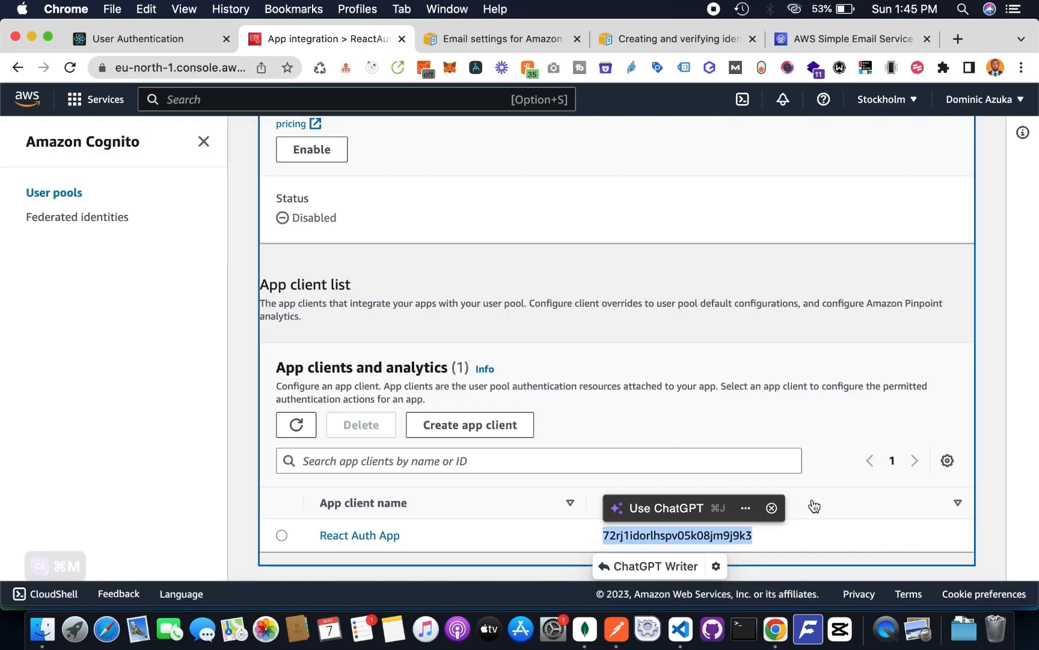
pyautogui.click(815, 497)
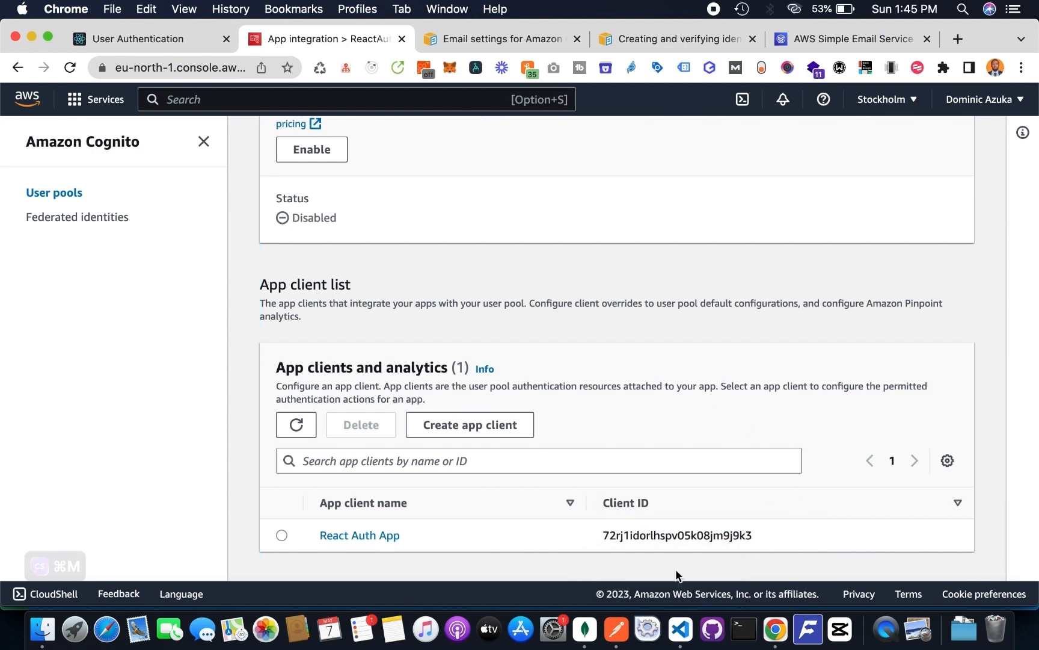
pyautogui.click(680, 629)
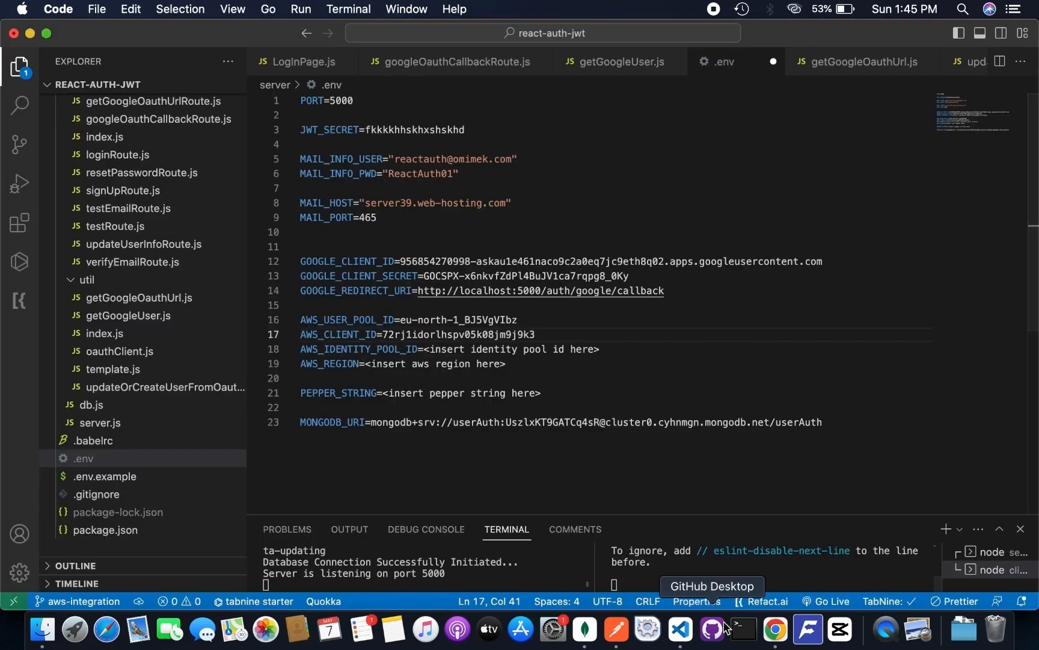
pyautogui.click(776, 628)
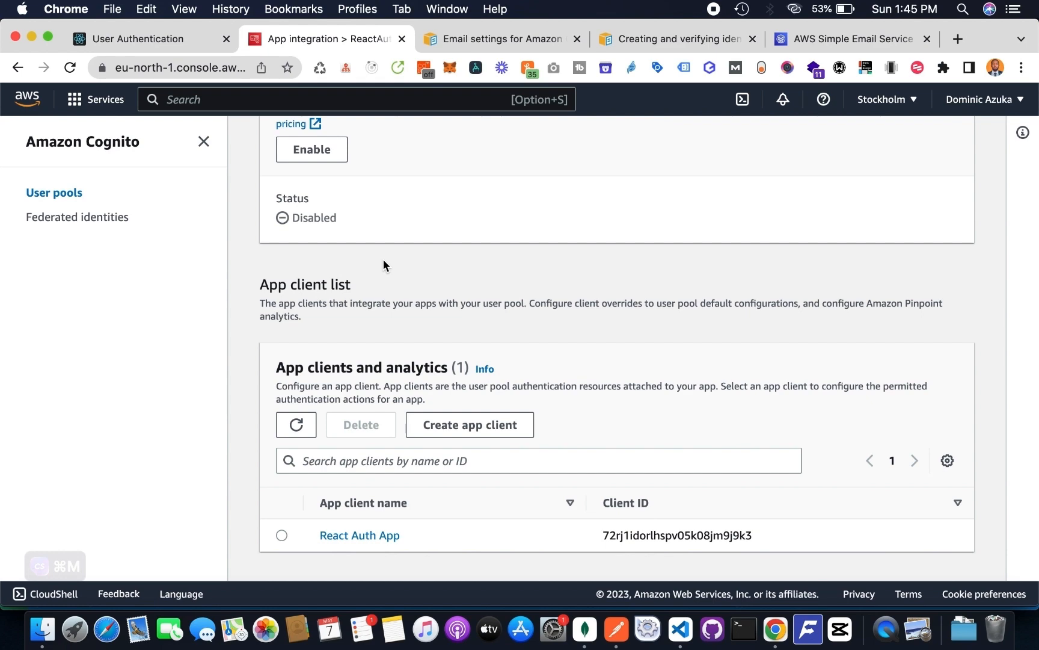
pyautogui.scroll(15, 384, 259)
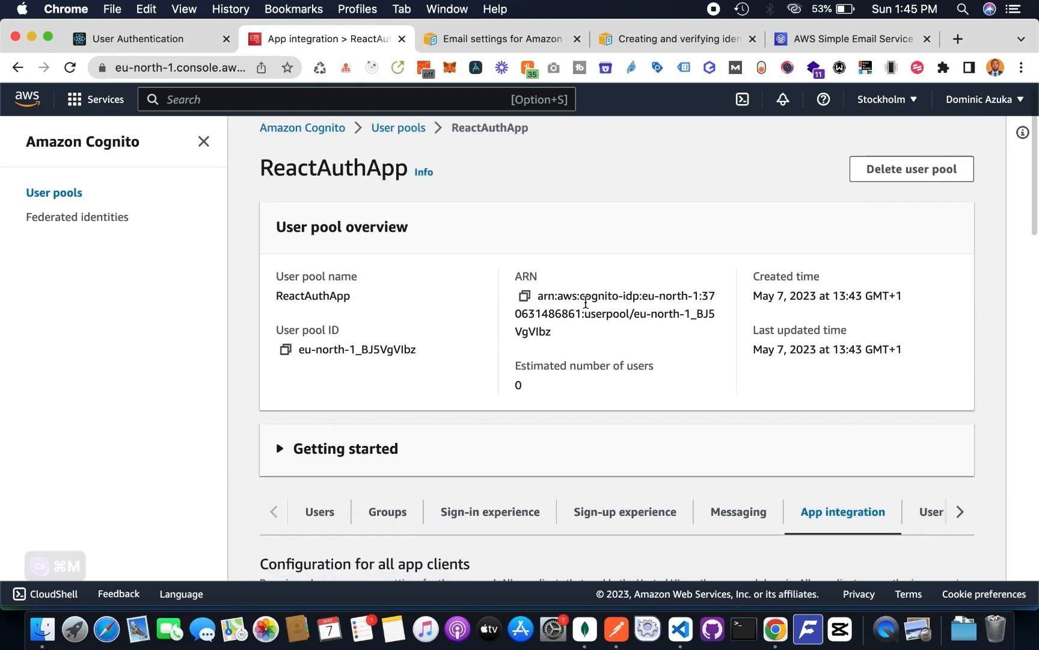
pyautogui.moveTo(642, 295); pyautogui.dragTo(699, 295)
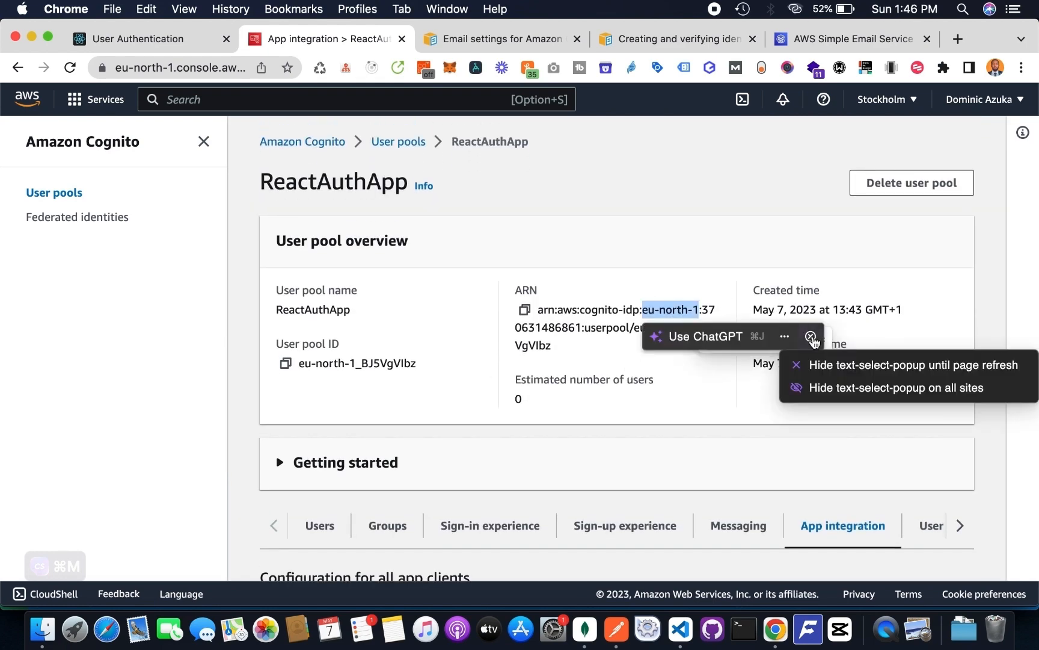
# - Switch to Visual Studio Code and replace the AWS_REGION placeholder in .env with the copied eu-north-1 region
pyautogui.click(680, 628)
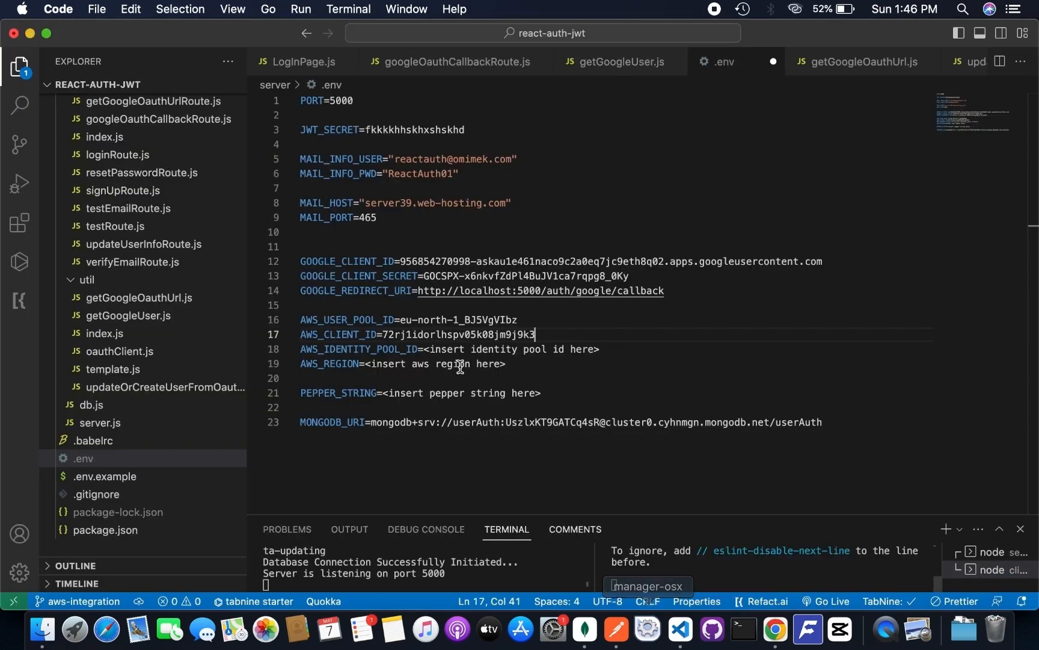
pyautogui.moveTo(370, 364); pyautogui.dragTo(513, 362)
pyautogui.press('BackSpace')
pyautogui.press('BackSpace')
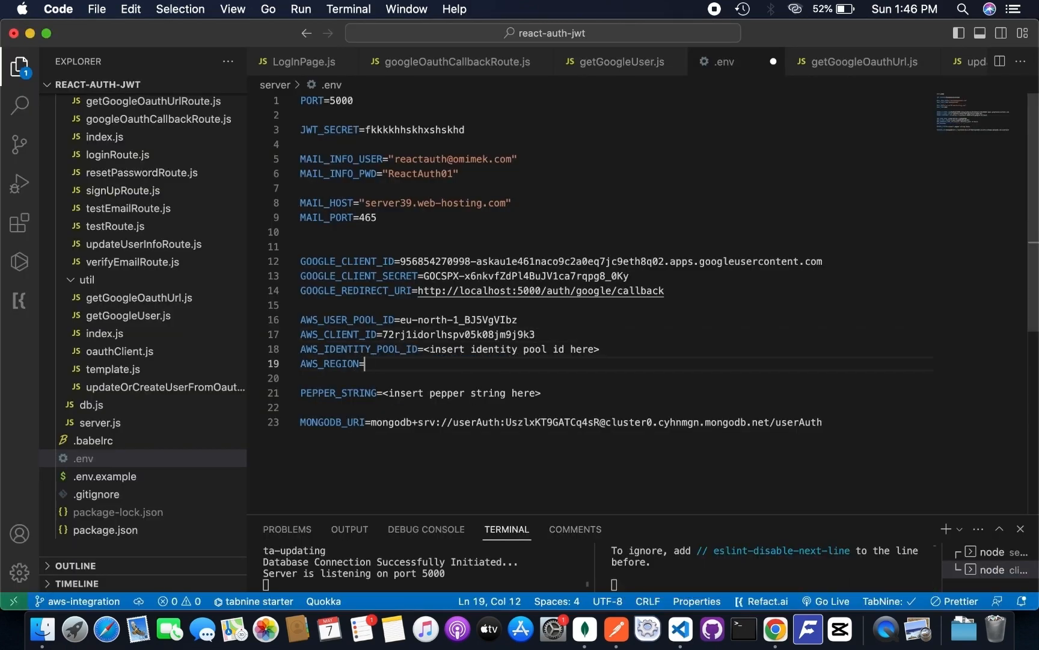
pyautogui.press('super+v')
# - Return to Chrome, search the AWS console for "cognito" and open the Cognito service
pyautogui.click(776, 629)
pyautogui.click(708, 414)
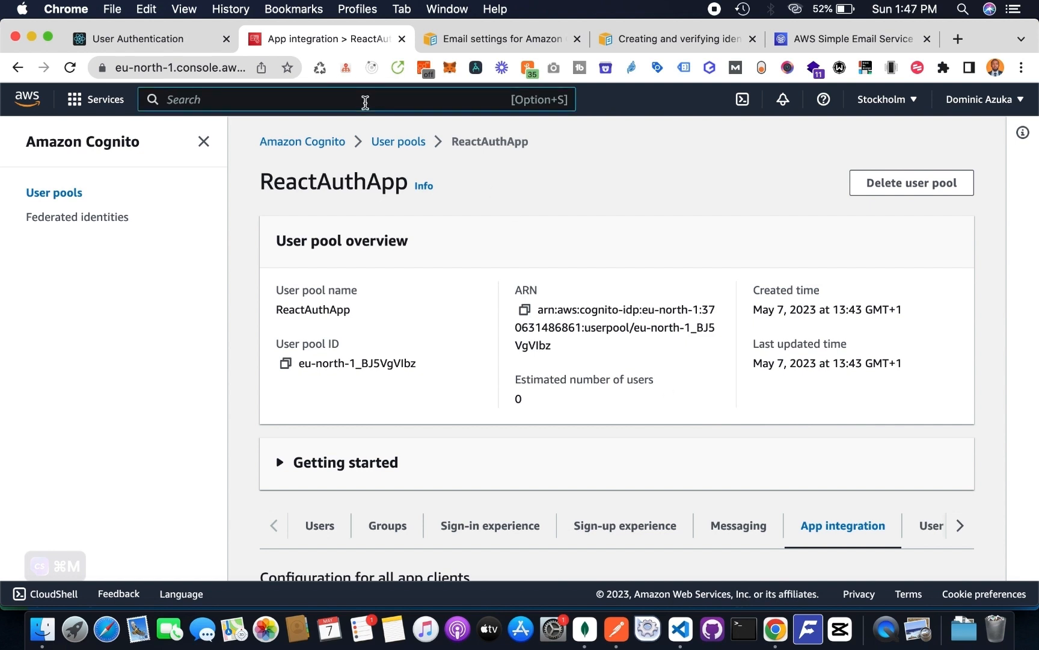
pyautogui.write('cognito')
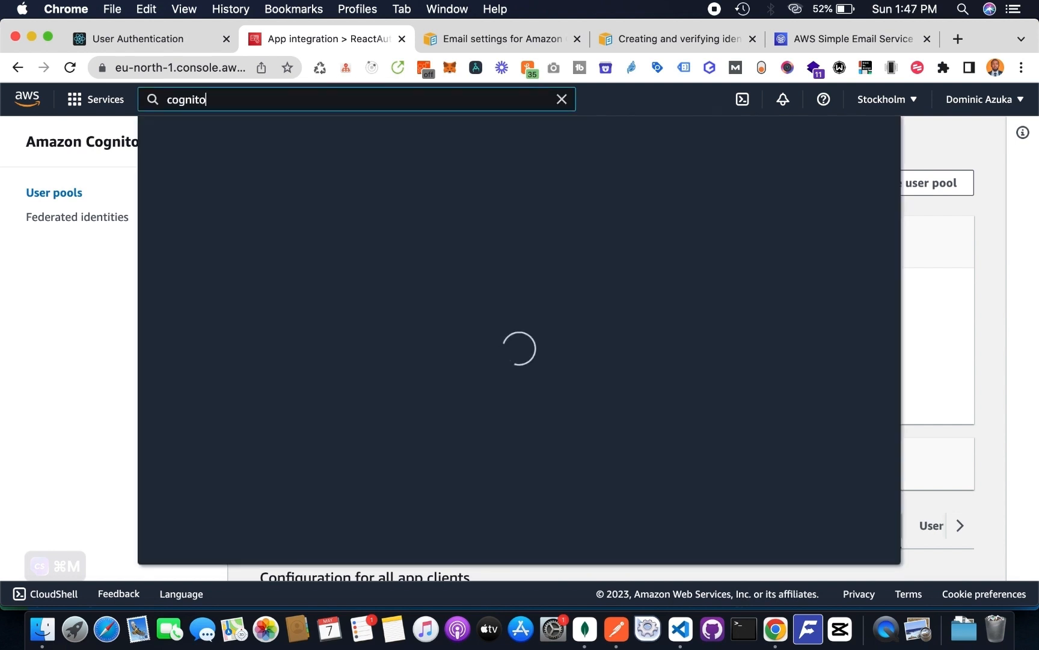
pyautogui.click(413, 223)
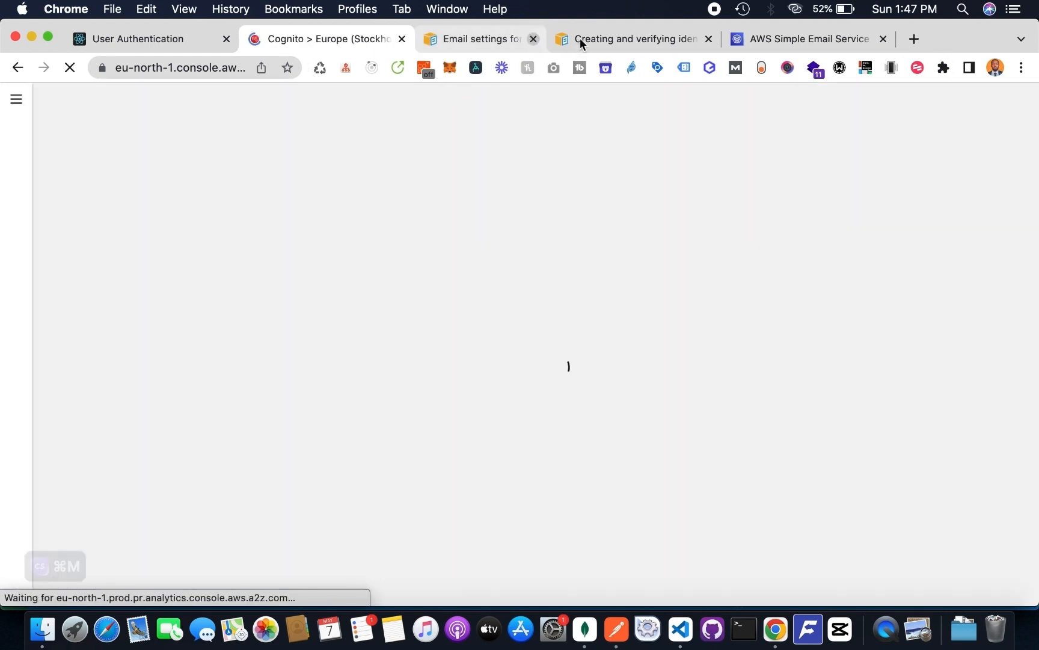
# - Close the email settings, identity verification and AWS Simple Email Service browser tabs
pyautogui.click(578, 38)
pyautogui.click(578, 39)
pyautogui.click(577, 39)
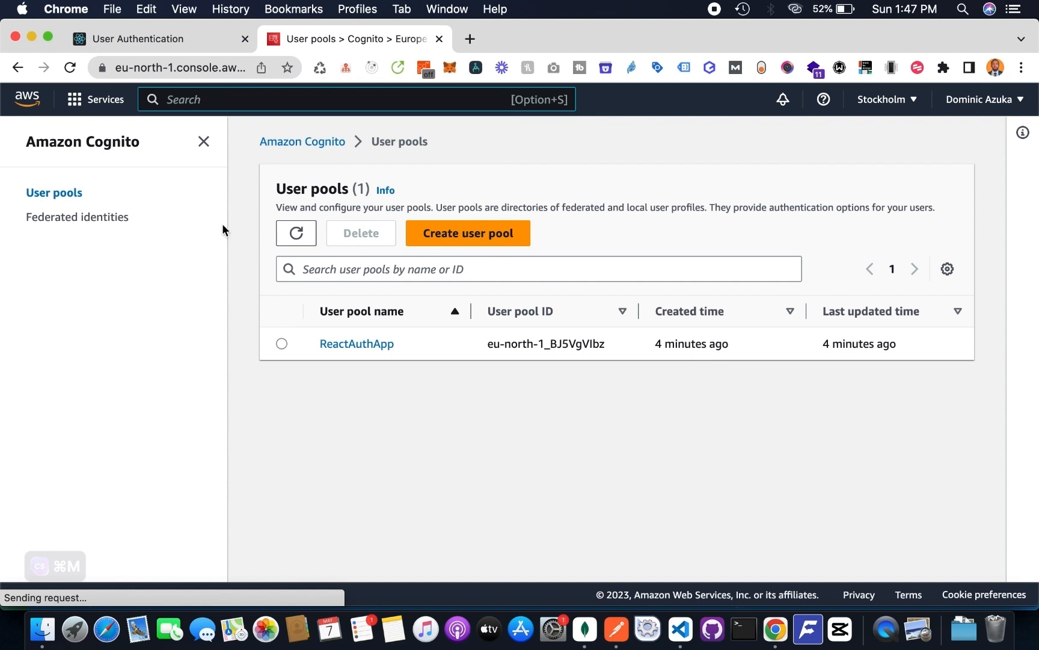
# - Open Cognito's federated identities, name the new identity pool React Auth App and expand its authentication providers
pyautogui.click(103, 218)
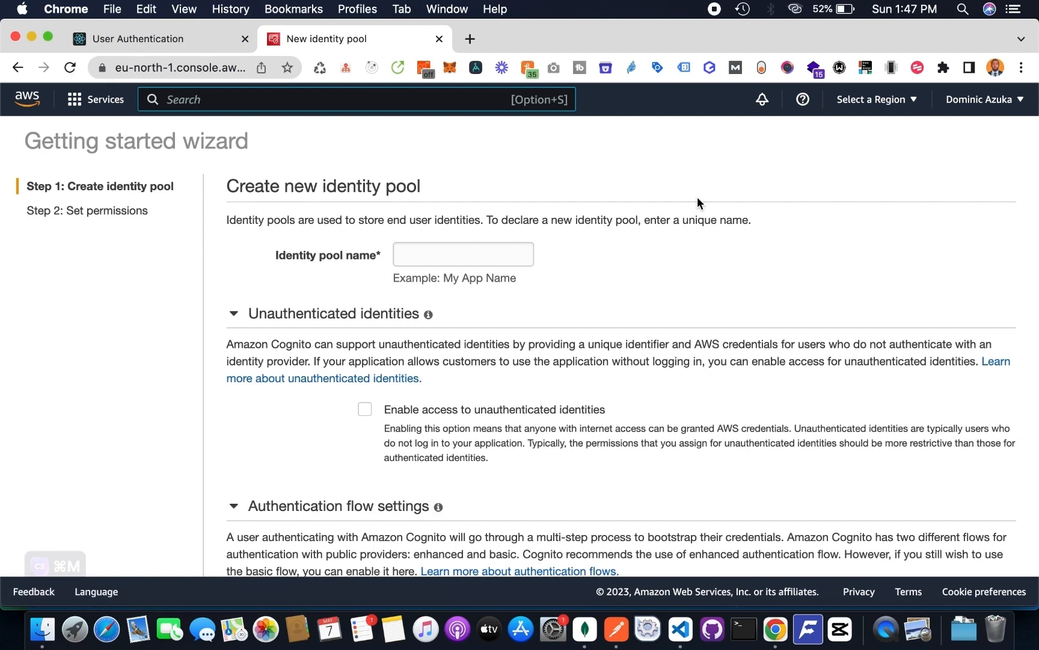
pyautogui.click(459, 256)
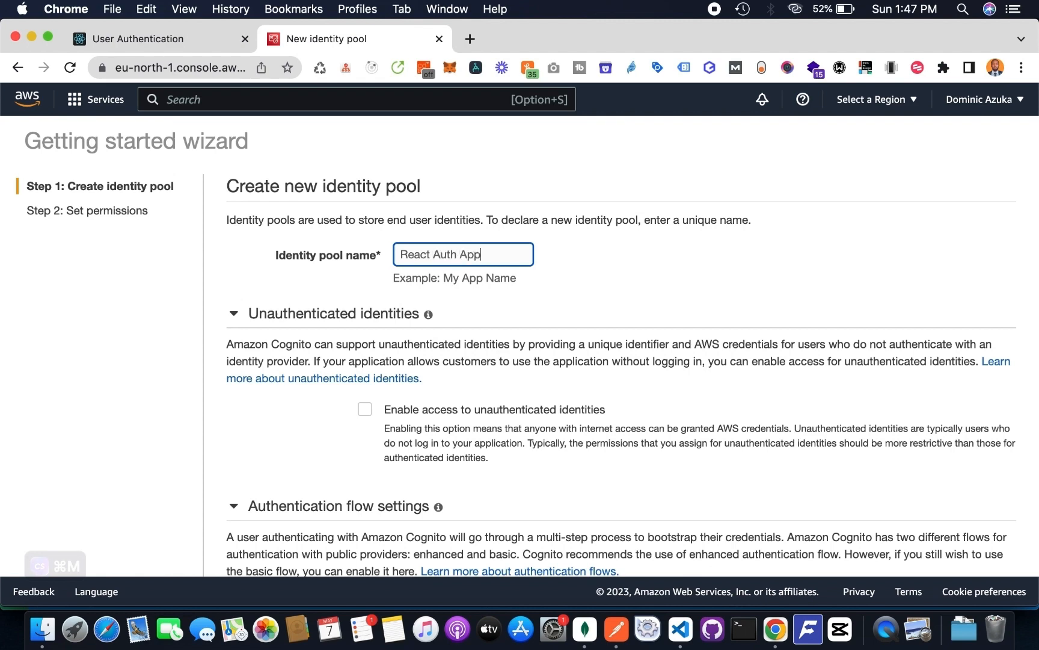
pyautogui.scroll(-5, 612, 283)
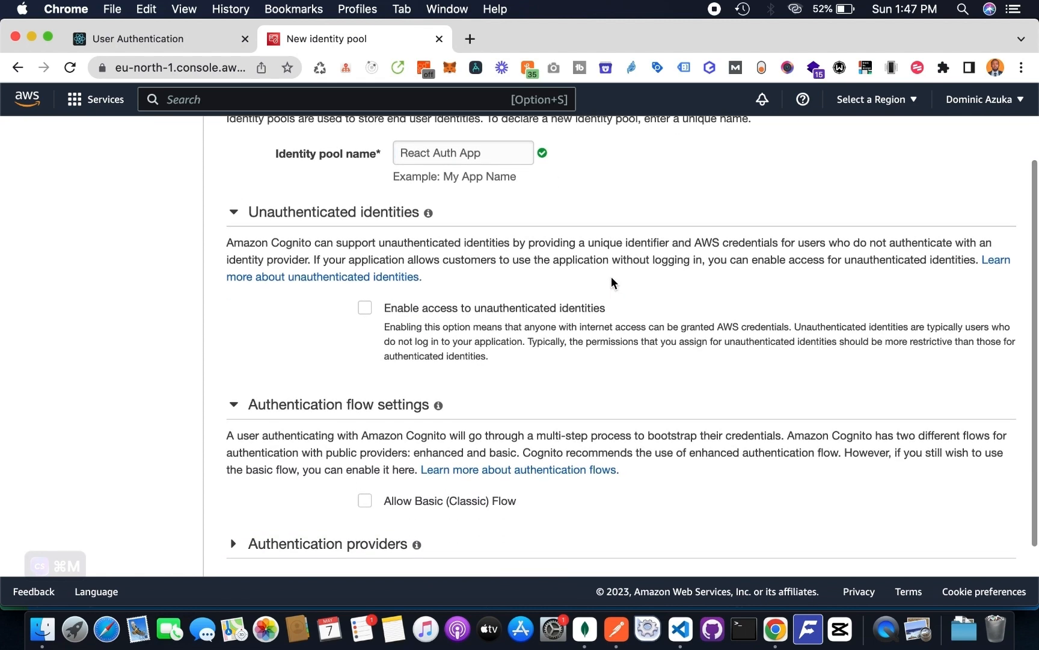
pyautogui.click(304, 469)
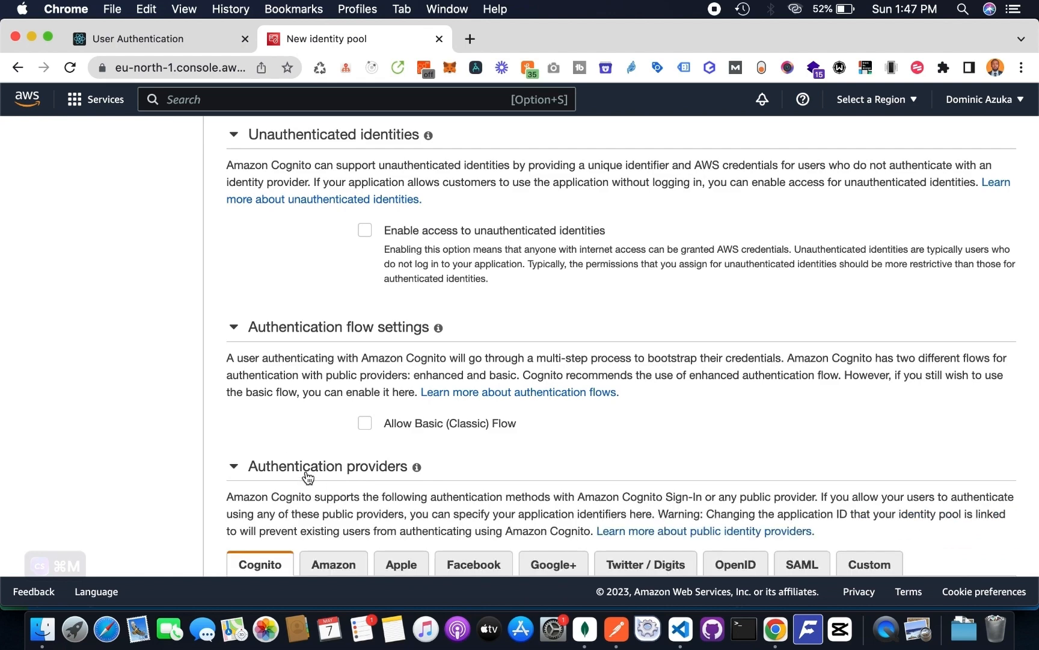
pyautogui.scroll(-5, 303, 473)
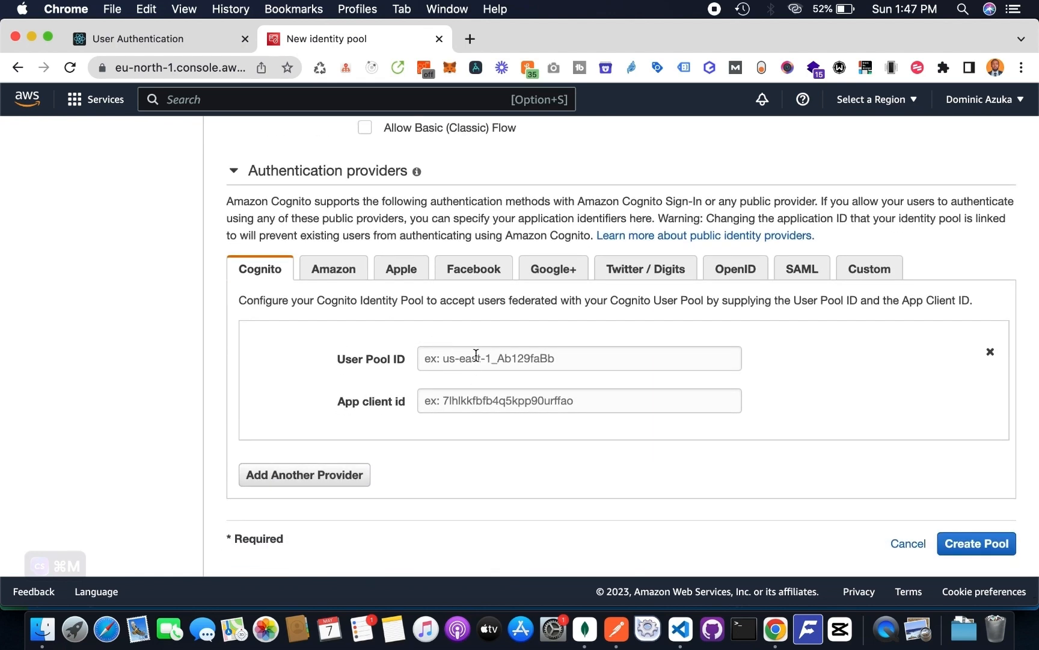
# - Copy the AWS_USER_POOL_ID value from .env in Visual Studio Code into the Cognito provider's User Pool ID in Chrome
pyautogui.click(476, 355)
pyautogui.scroll(-1, 610, 356)
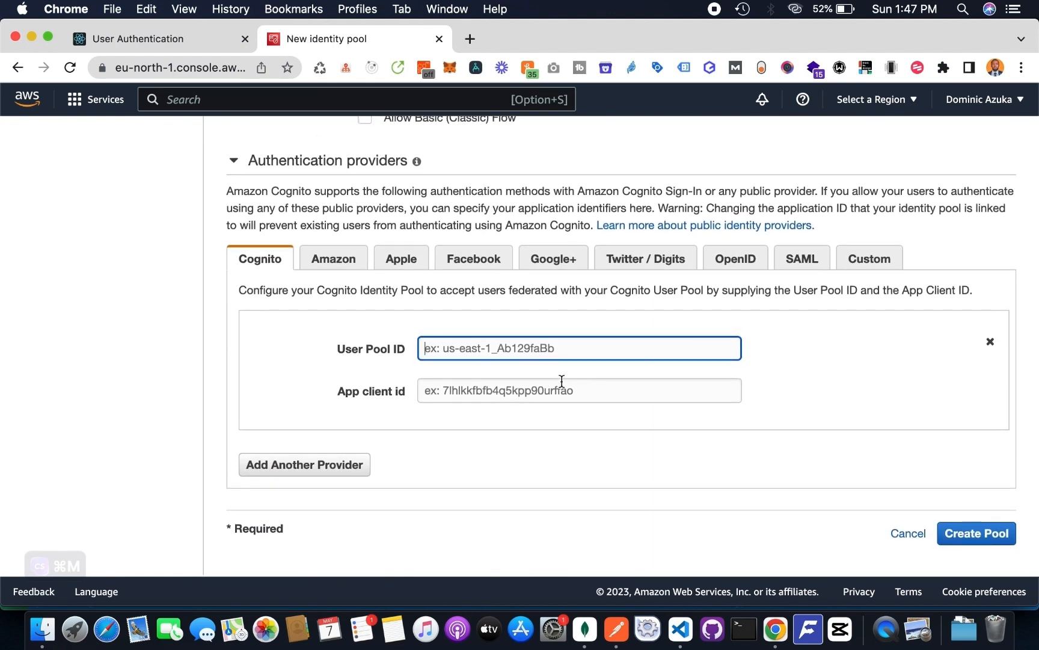
pyautogui.click(682, 630)
pyautogui.moveTo(400, 320); pyautogui.dragTo(539, 320)
pyautogui.press('super+c')
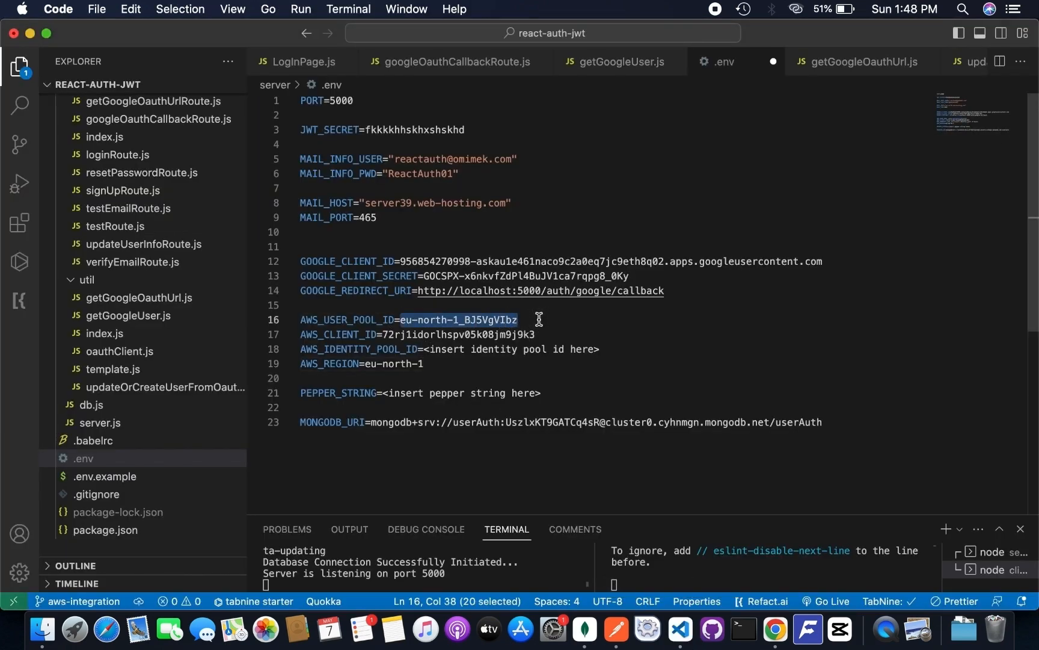
pyautogui.click(776, 629)
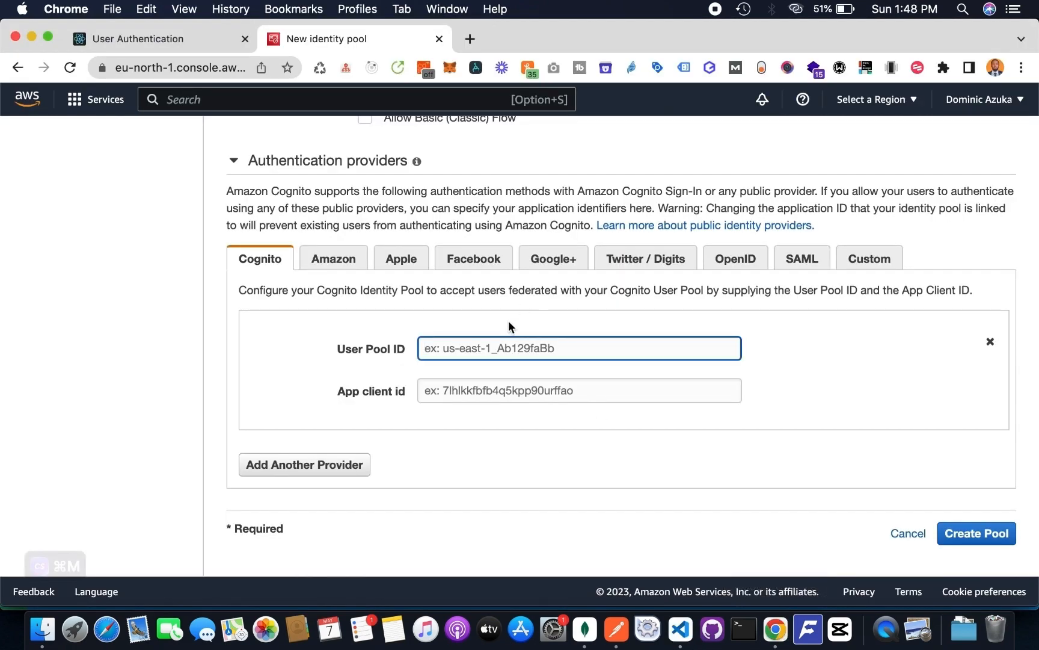
pyautogui.click(489, 346)
pyautogui.press('super+v')
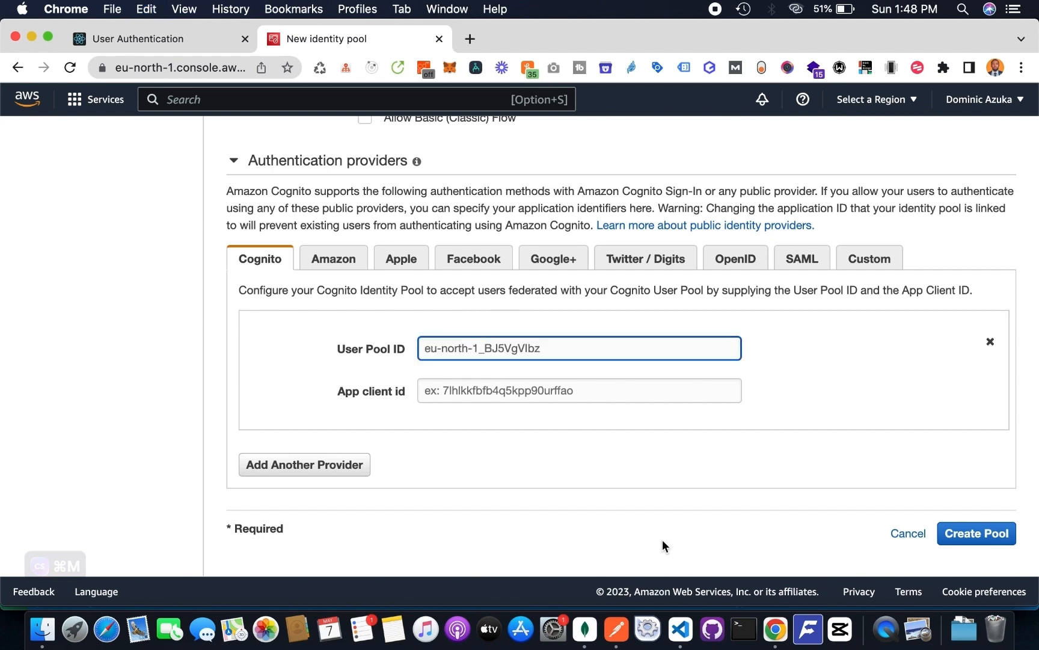
# - Copy the AWS_CLIENT_ID value from .env into the Cognito provider's App client id in Chrome and create the identity pool
pyautogui.click(680, 630)
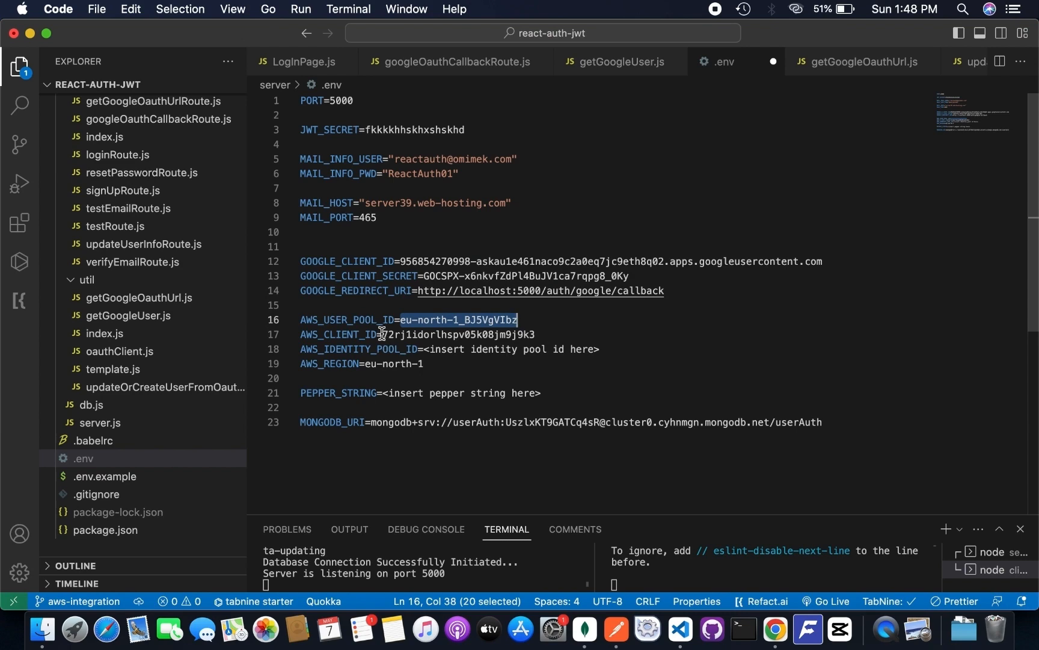
pyautogui.moveTo(381, 333); pyautogui.dragTo(564, 332)
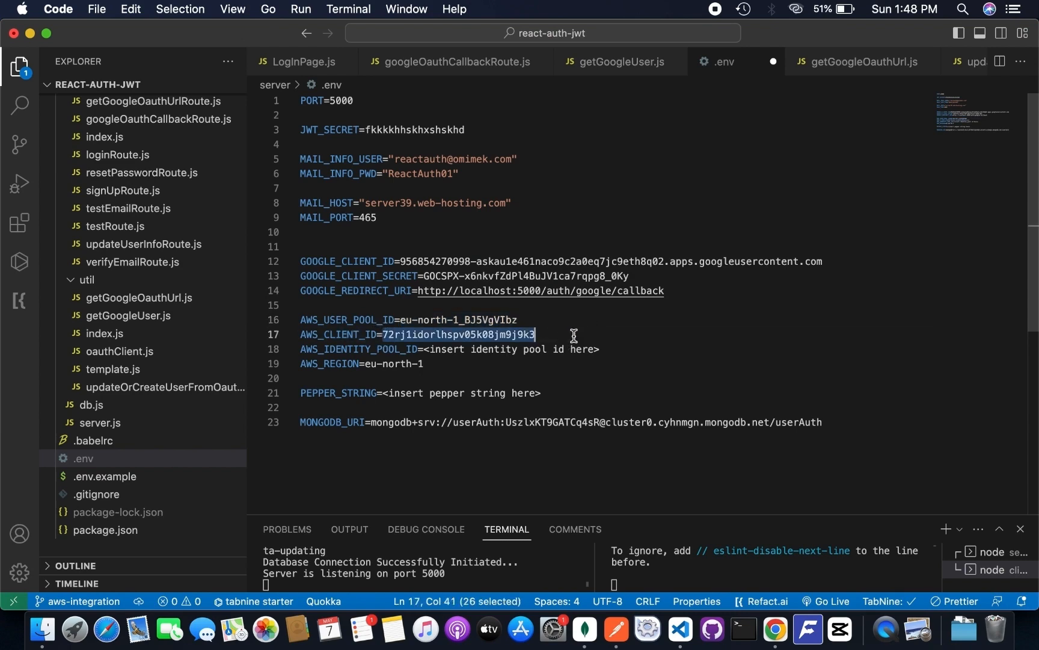
pyautogui.press('super+c')
pyautogui.click(776, 630)
pyautogui.click(484, 388)
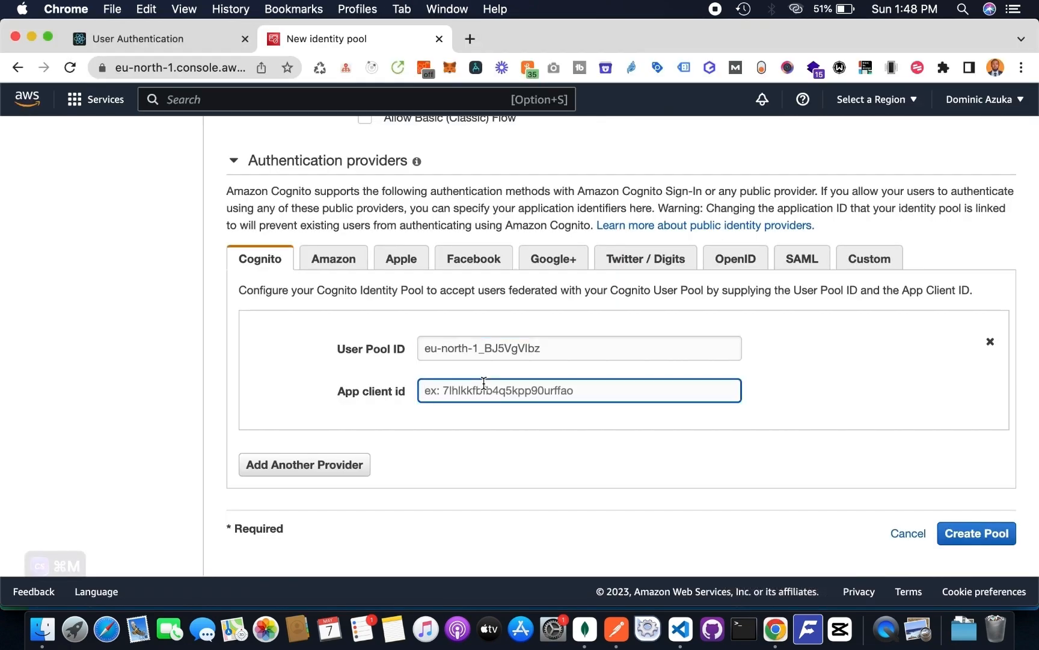
pyautogui.press('super+v')
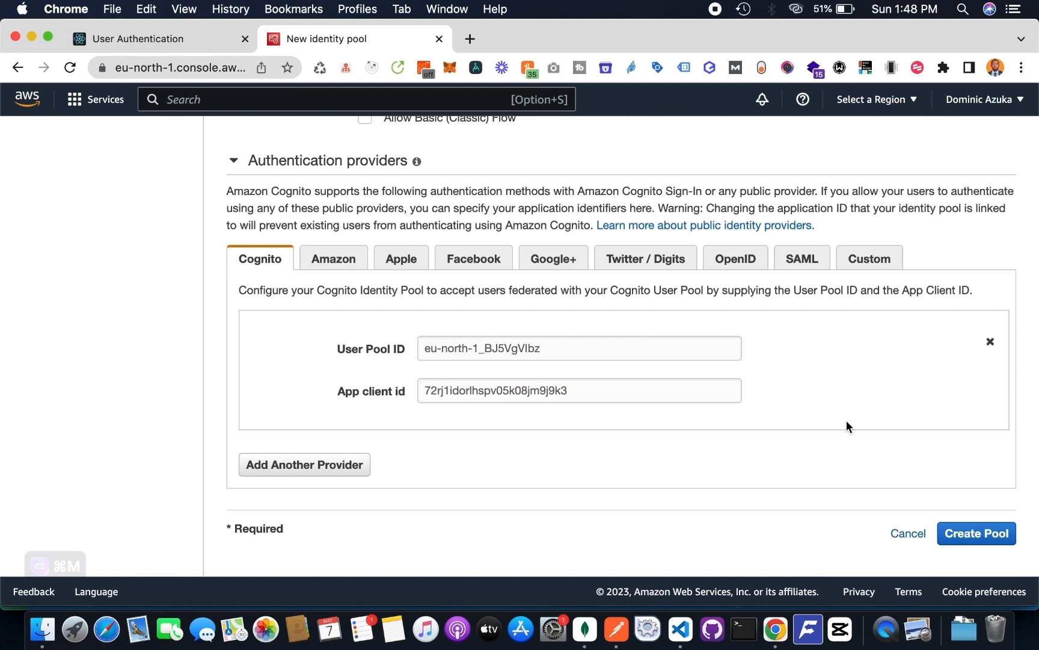
pyautogui.click(975, 534)
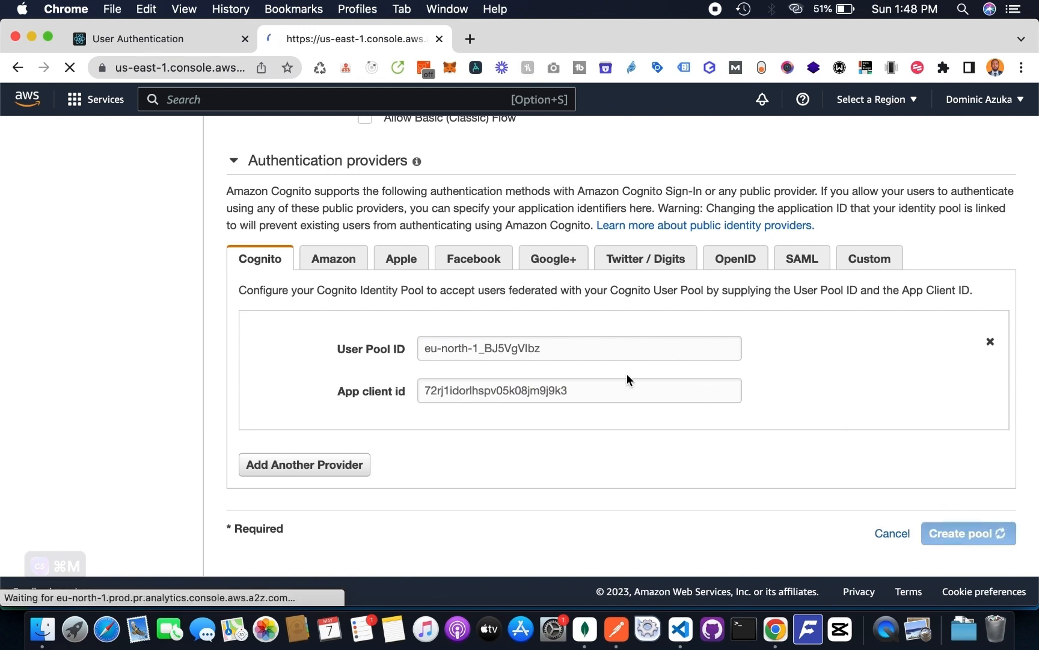
pyautogui.press('super+m')
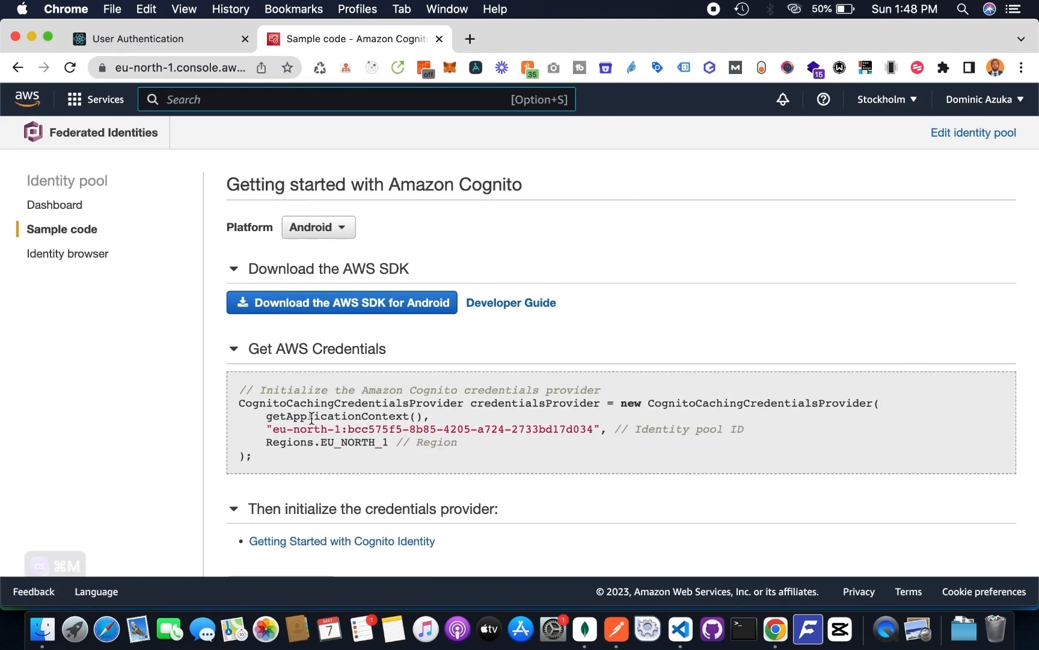
# - Copy the identity pool ID from the Cognito sample code over the AWS_IDENTITY_POOL_ID placeholder in Visual Studio Code and save .env
pyautogui.moveTo(272, 429); pyautogui.dragTo(596, 431)
pyautogui.click(682, 629)
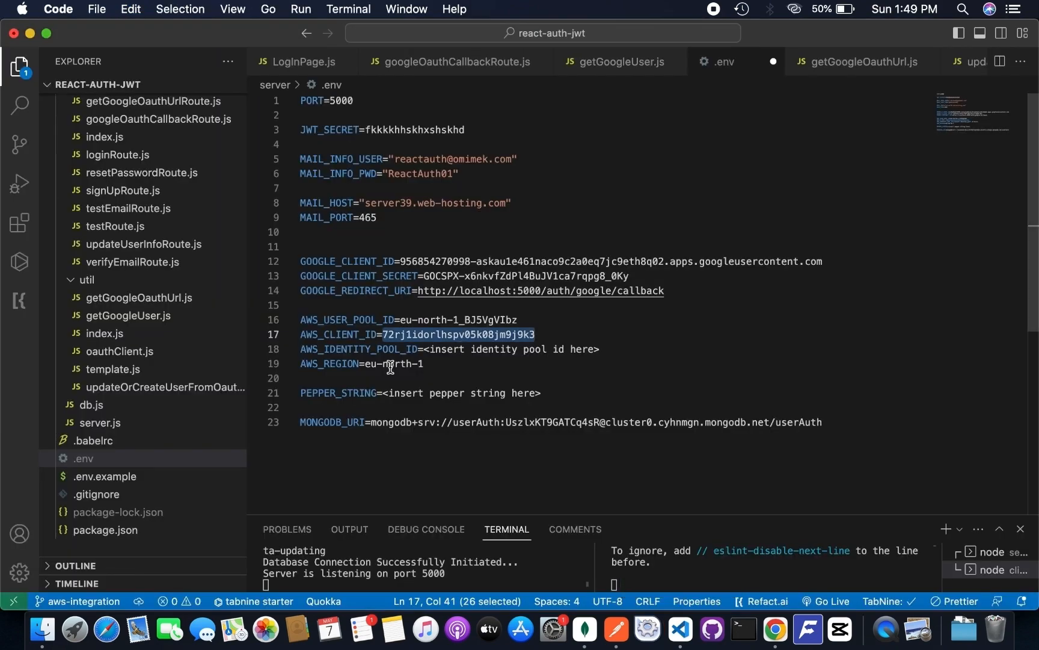
pyautogui.moveTo(428, 349); pyautogui.dragTo(608, 352)
pyautogui.press('BackSpace')
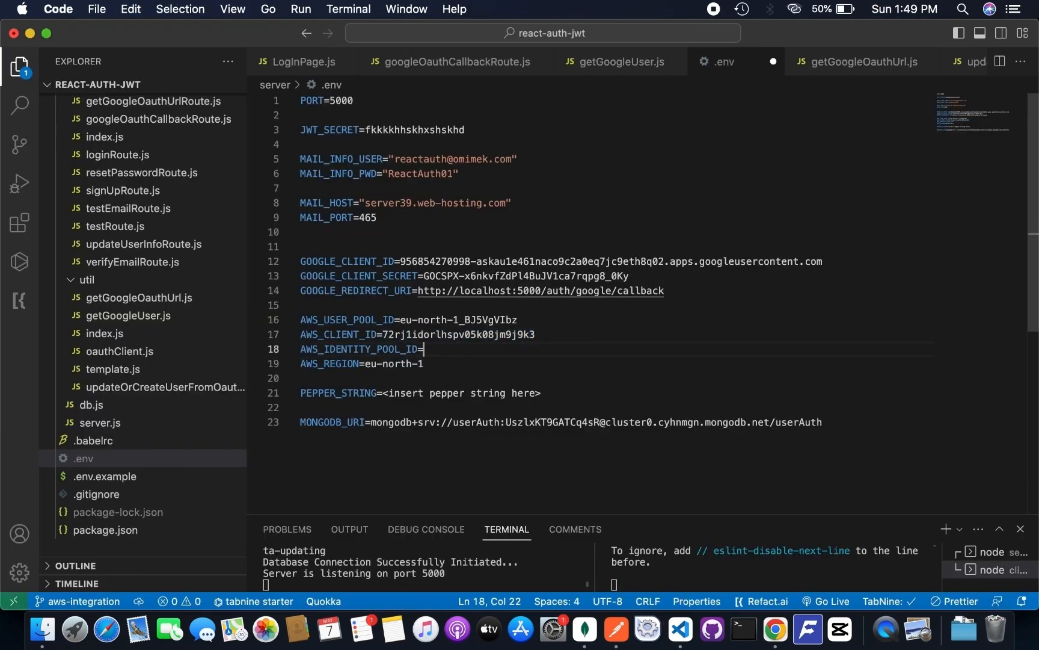
pyautogui.press('super+v')
pyautogui.click(675, 359)
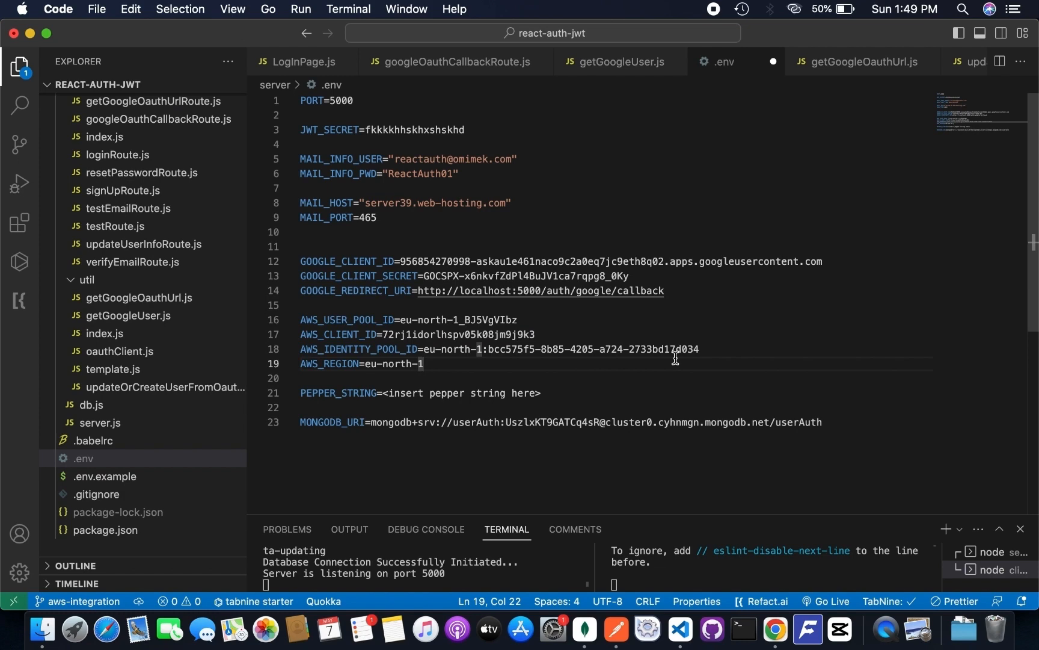
pyautogui.press('super+s')
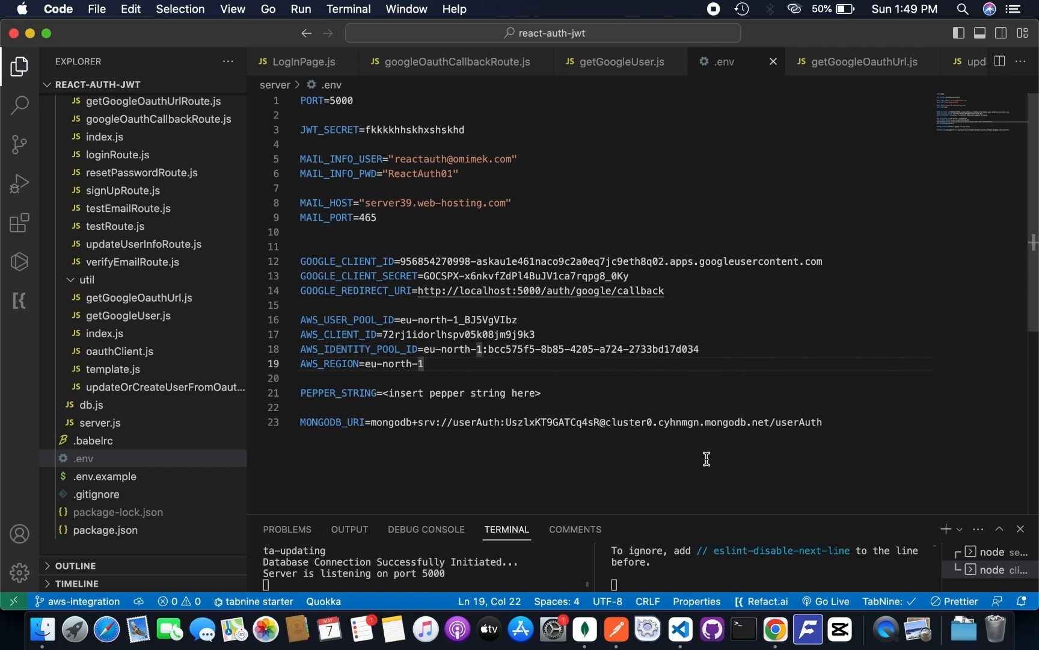